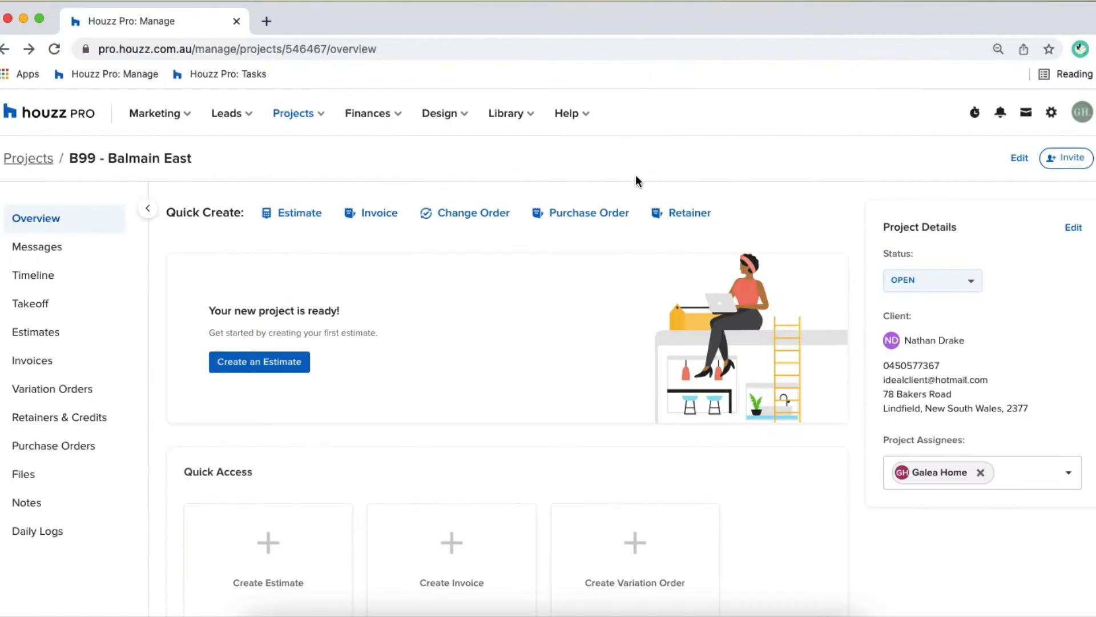
- Create a takeoff for the B99 - Balmain East project from the plan file Test_plan.pdf in Downloads
{"action": "left_click", "coordinate": [43, 310]}
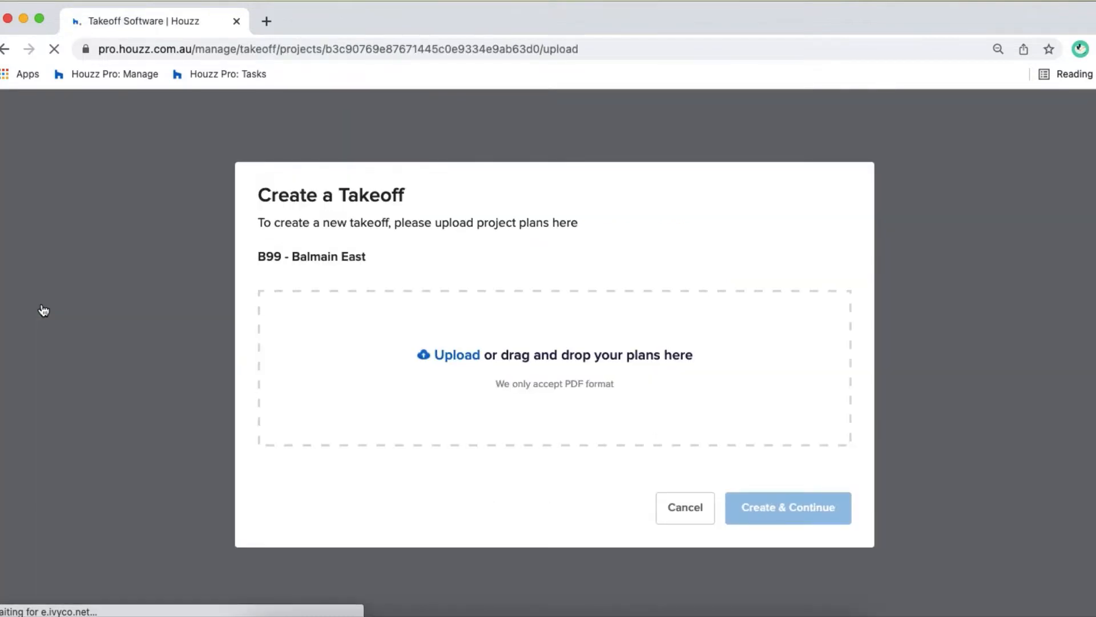
{"action": "left_click", "coordinate": [446, 354]}
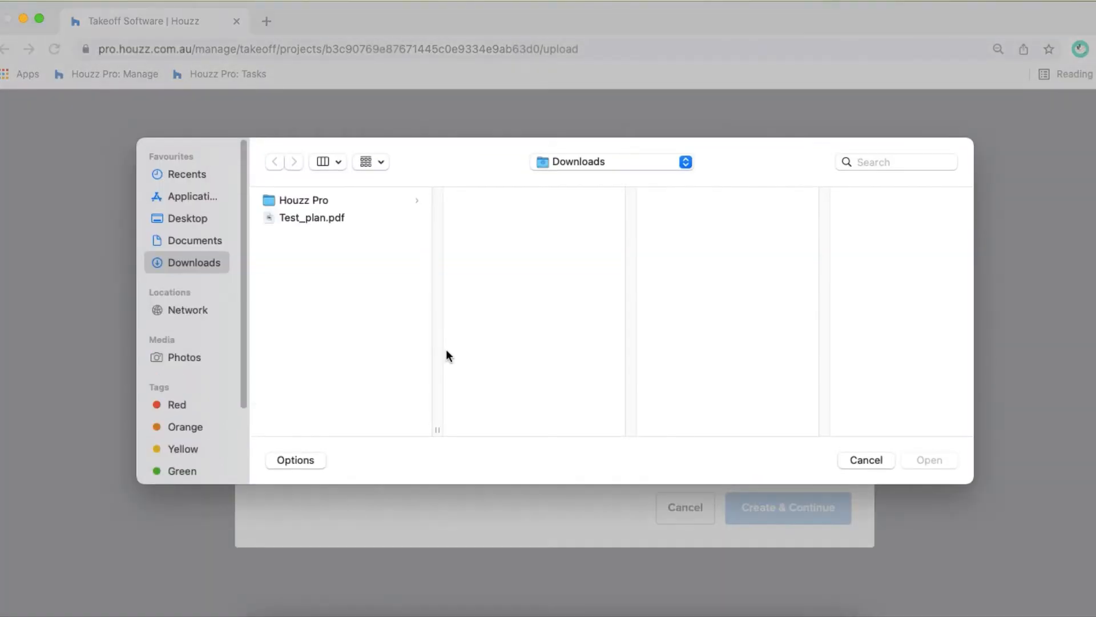
{"action": "left_click", "coordinate": [317, 219]}
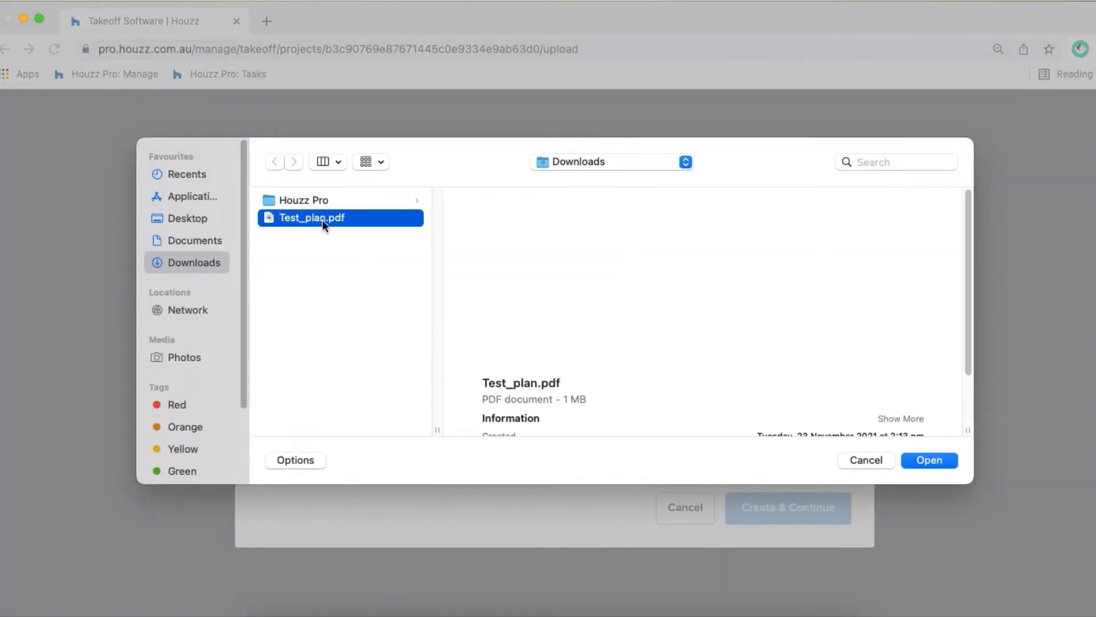
{"action": "left_click", "coordinate": [929, 460]}
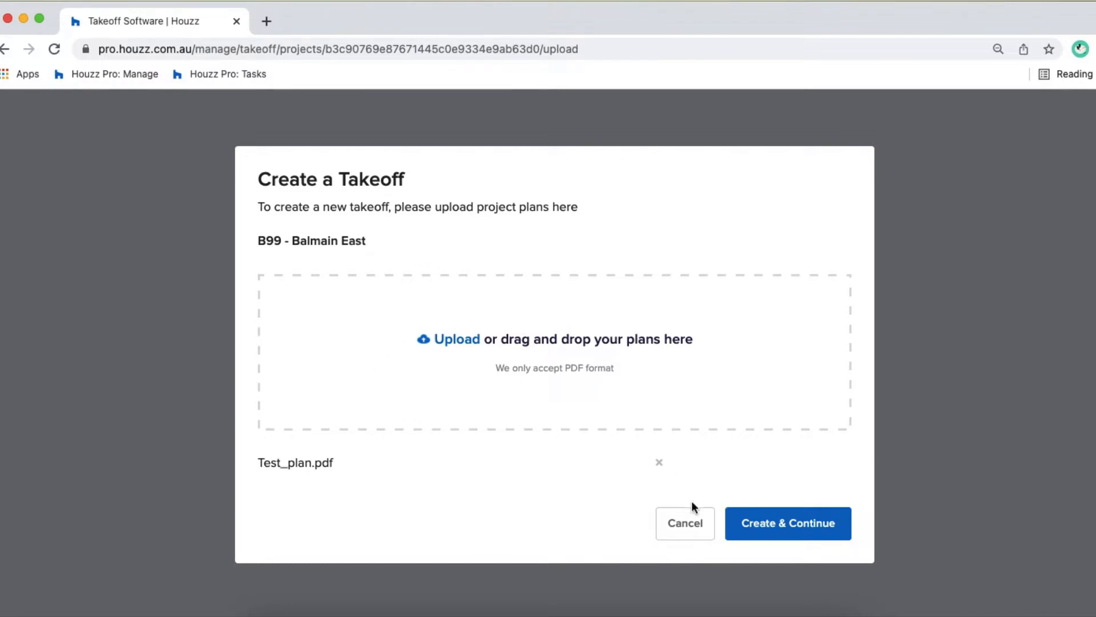
{"action": "left_click", "coordinate": [786, 526]}
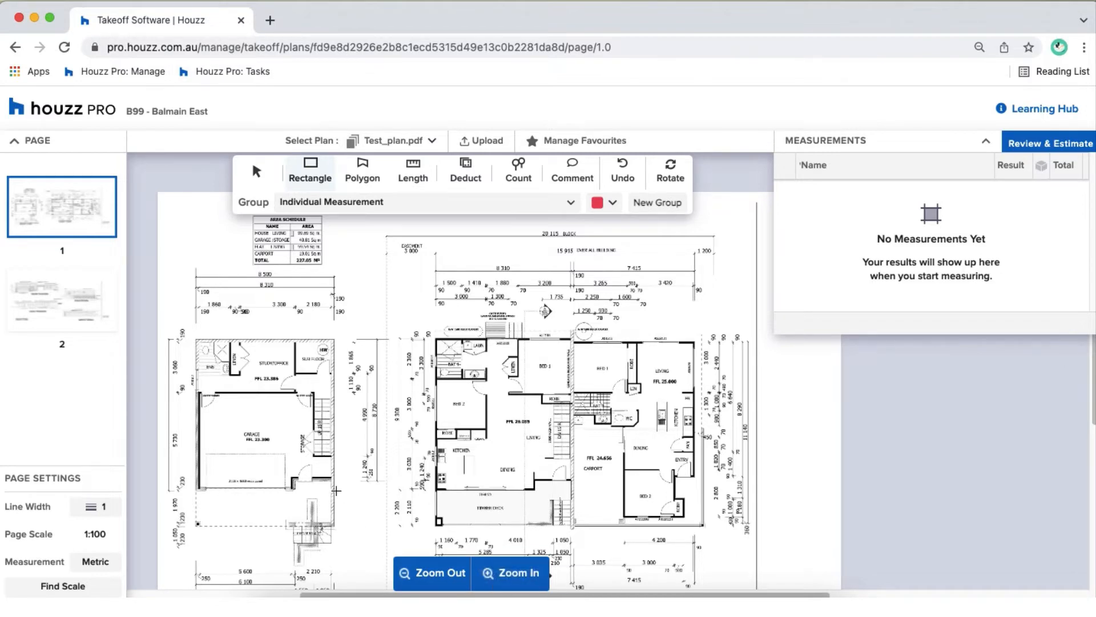
- Look over both plan pages and examine the page scale setting of page 1
{"action": "left_click", "coordinate": [70, 314]}
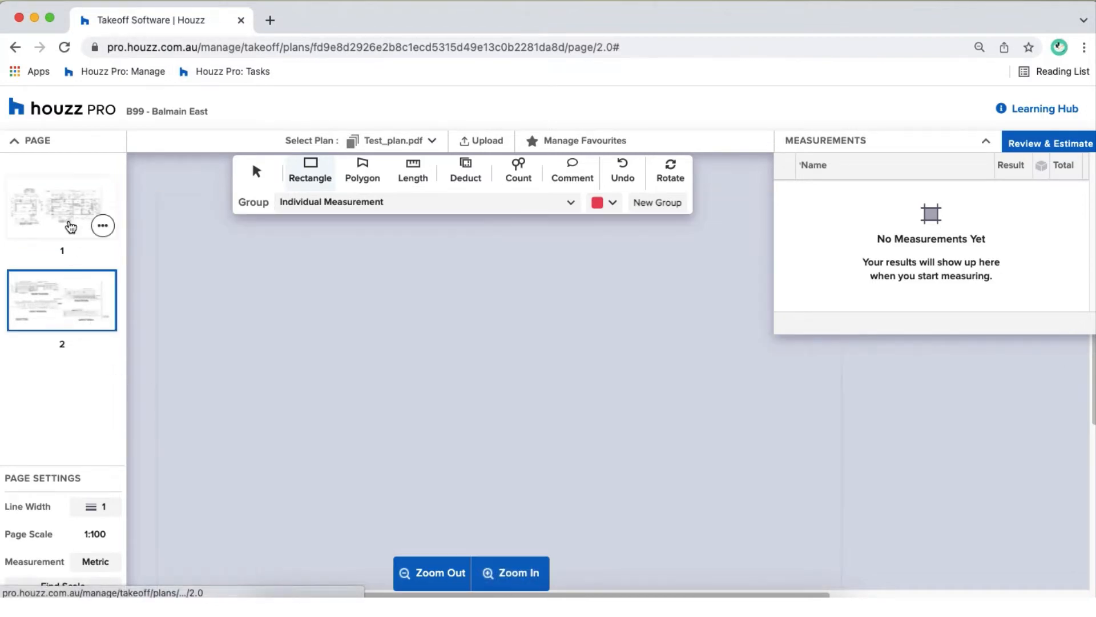
{"action": "left_click", "coordinate": [69, 220]}
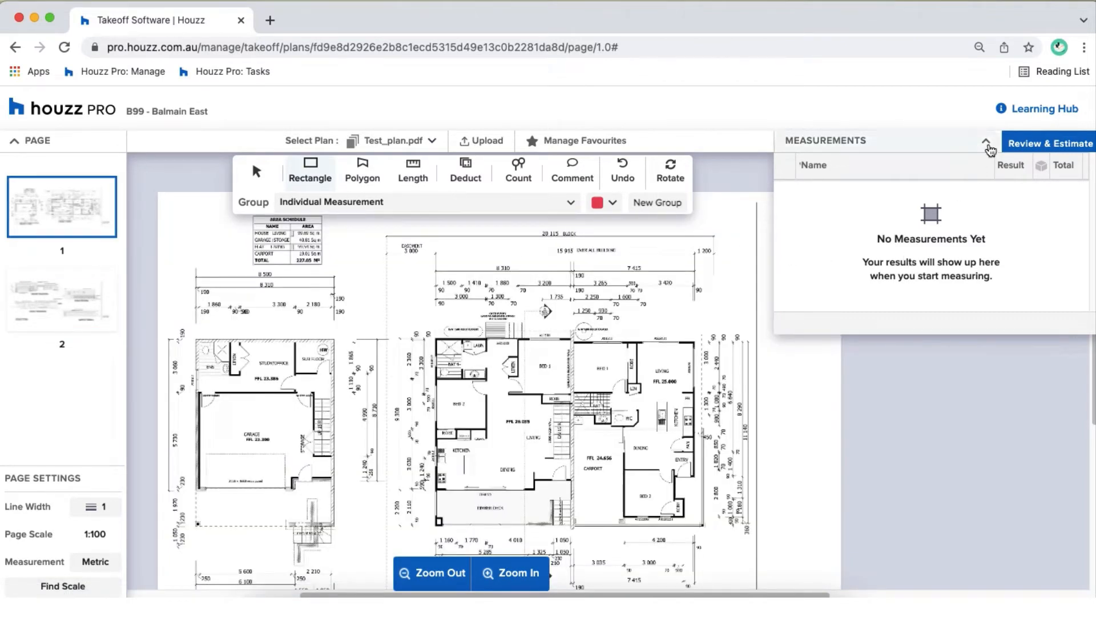
{"action": "left_click", "coordinate": [989, 147]}
{"action": "left_click", "coordinate": [987, 142]}
{"action": "left_click", "coordinate": [112, 533]}
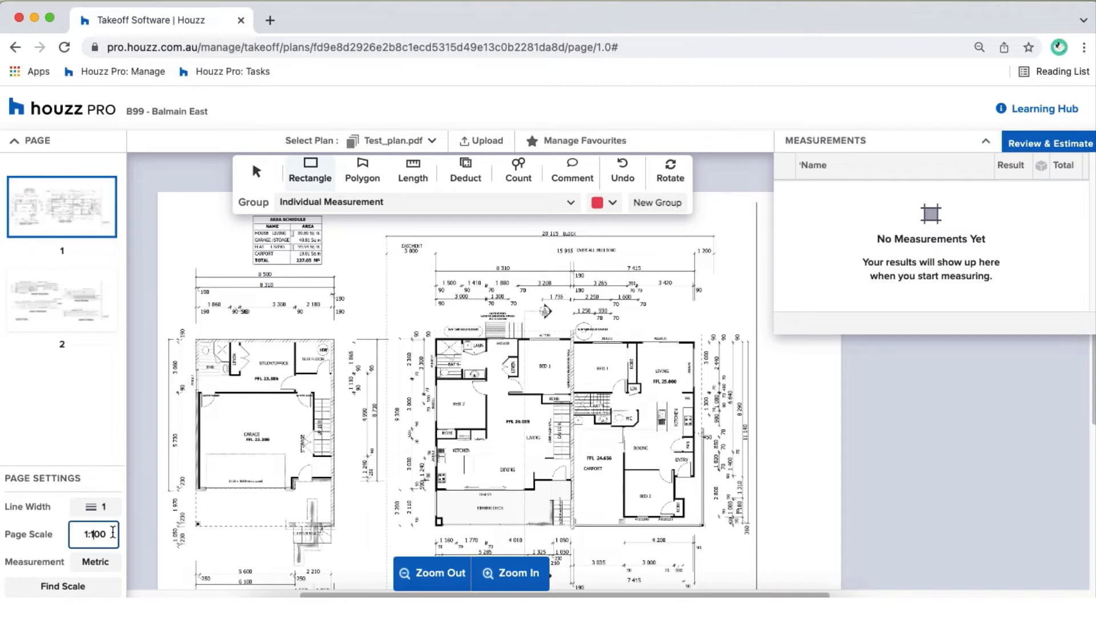
{"action": "left_click_drag", "start_coordinate": [114, 533], "coordinate": [83, 533]}
{"action": "left_click", "coordinate": [130, 479]}
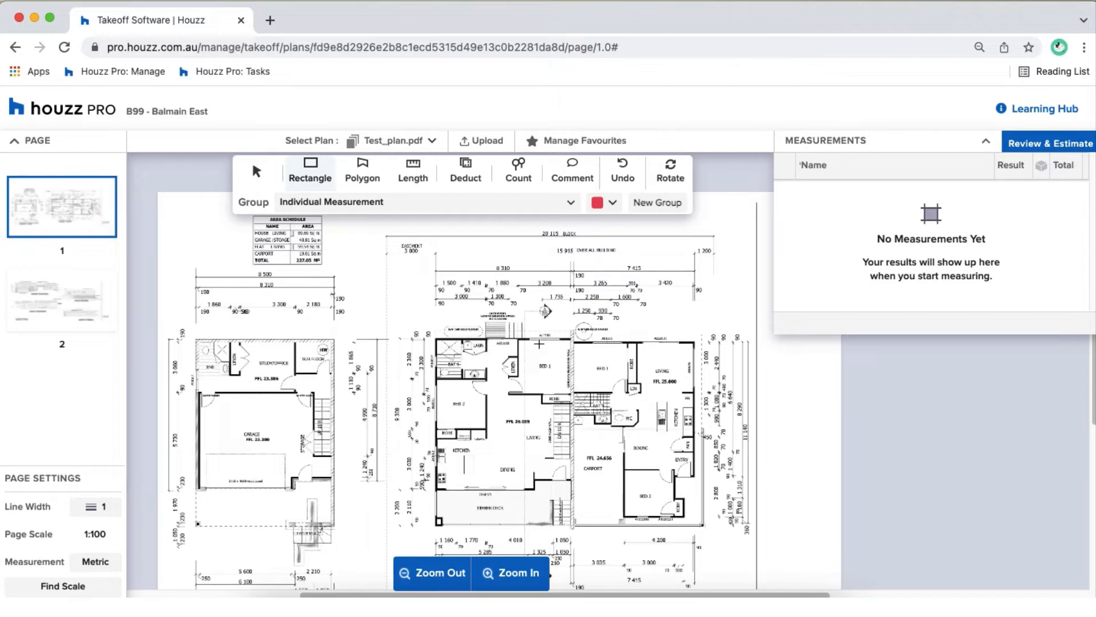
- Activate the Polygon tool for measuring the garage floor on page 1
{"action": "left_click", "coordinate": [503, 579]}
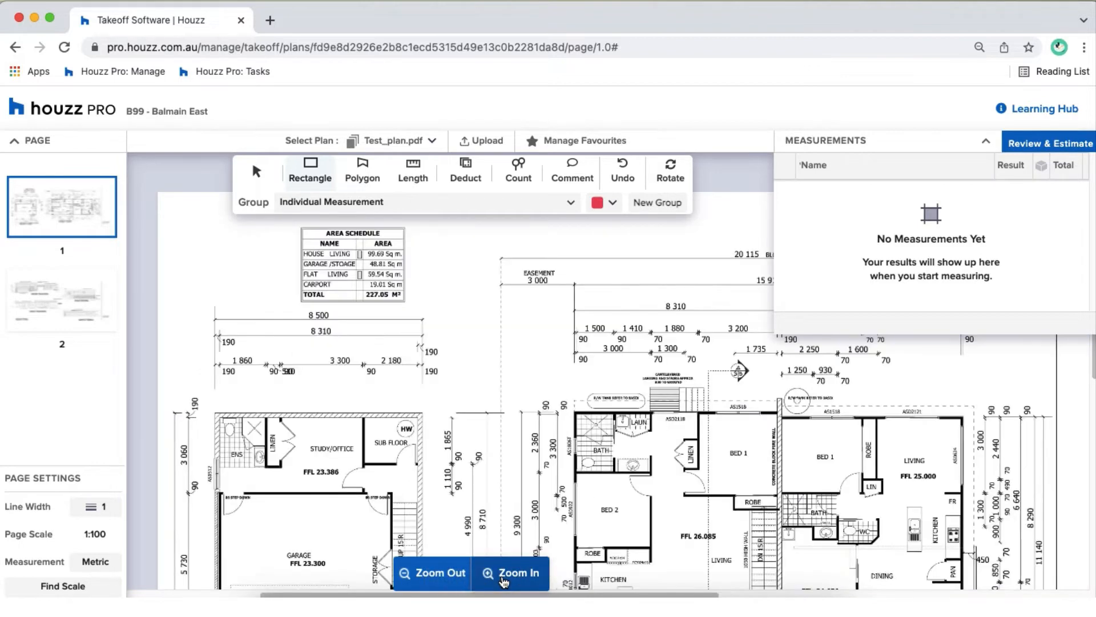
{"action": "left_click", "coordinate": [503, 579]}
{"action": "scroll", "coordinate": [579, 411], "scroll_direction": "down", "scroll_amount": 4}
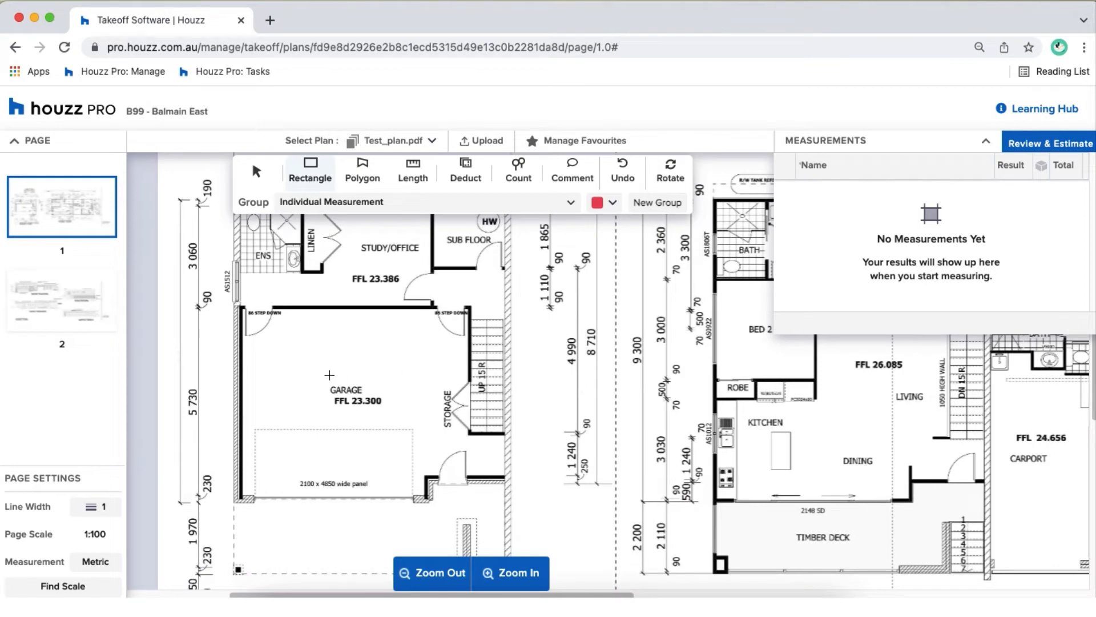
{"action": "left_click", "coordinate": [368, 171]}
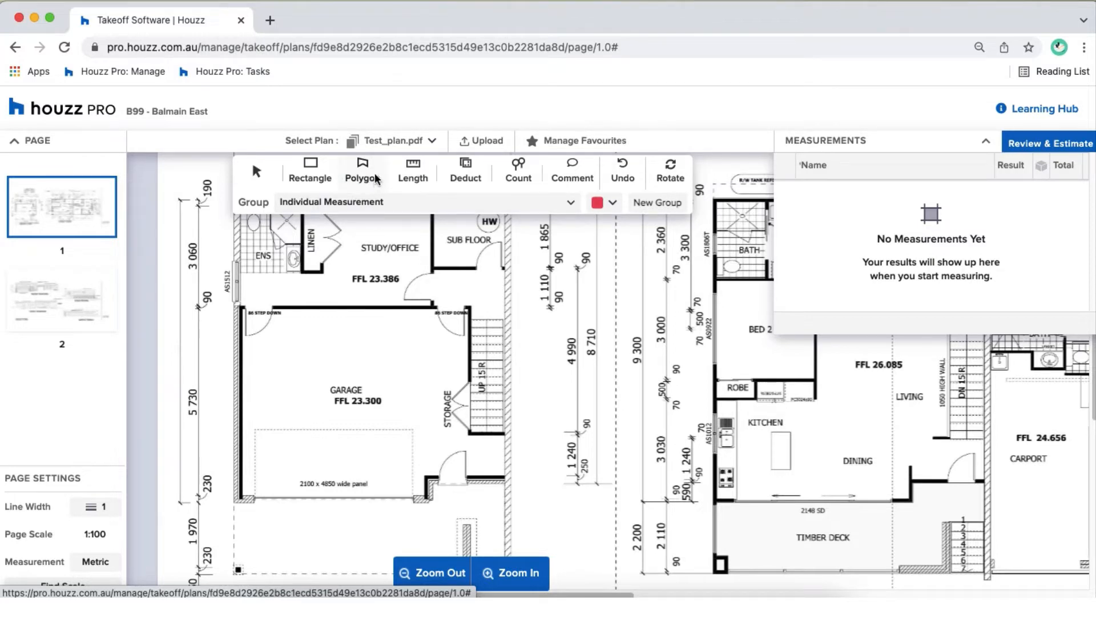
{"action": "left_click", "coordinate": [368, 177]}
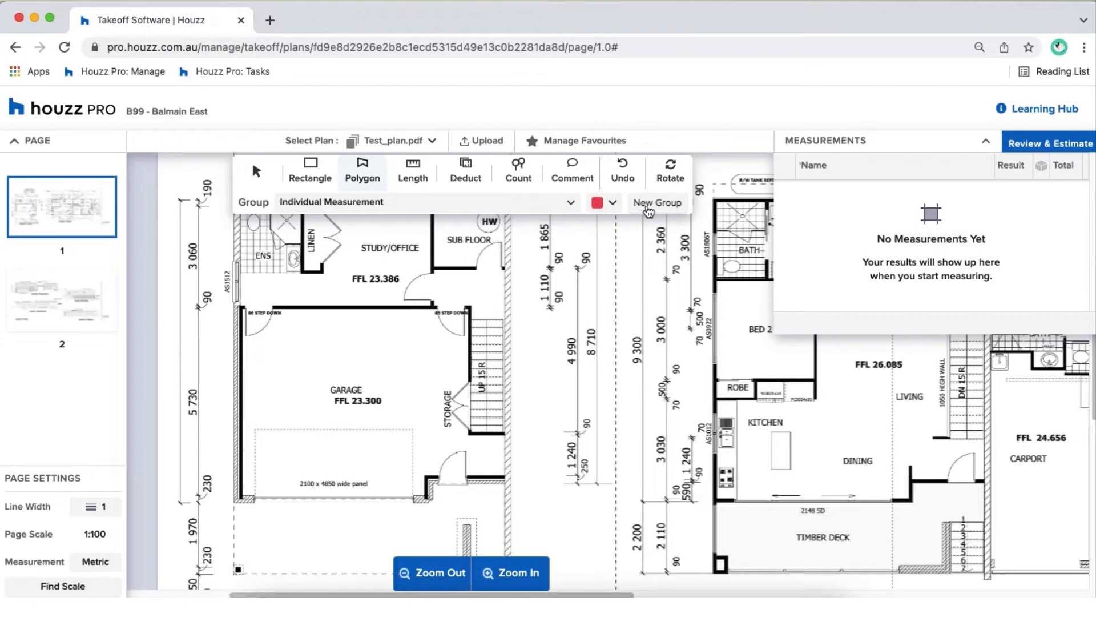
{"action": "left_click", "coordinate": [570, 202]}
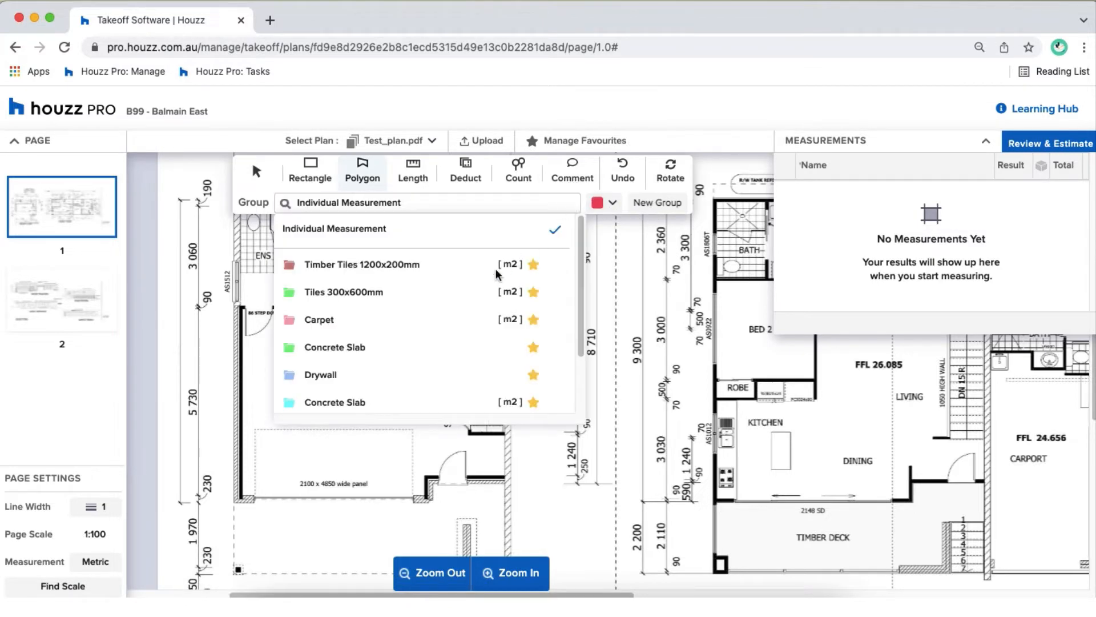
{"action": "scroll", "coordinate": [495, 277], "scroll_direction": "down", "scroll_amount": 1}
{"action": "scroll", "coordinate": [495, 277], "scroll_direction": "down", "scroll_amount": 2}
{"action": "scroll", "coordinate": [495, 278], "scroll_direction": "up", "scroll_amount": 3}
{"action": "left_click", "coordinate": [667, 204]}
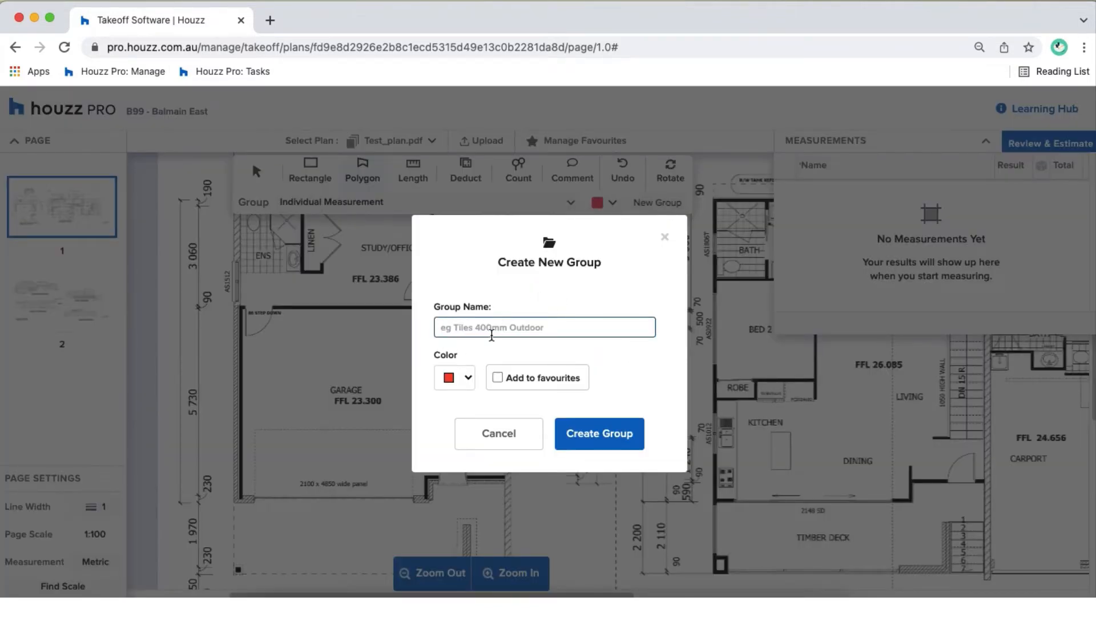
{"action": "type", "text": "Concrete S"}
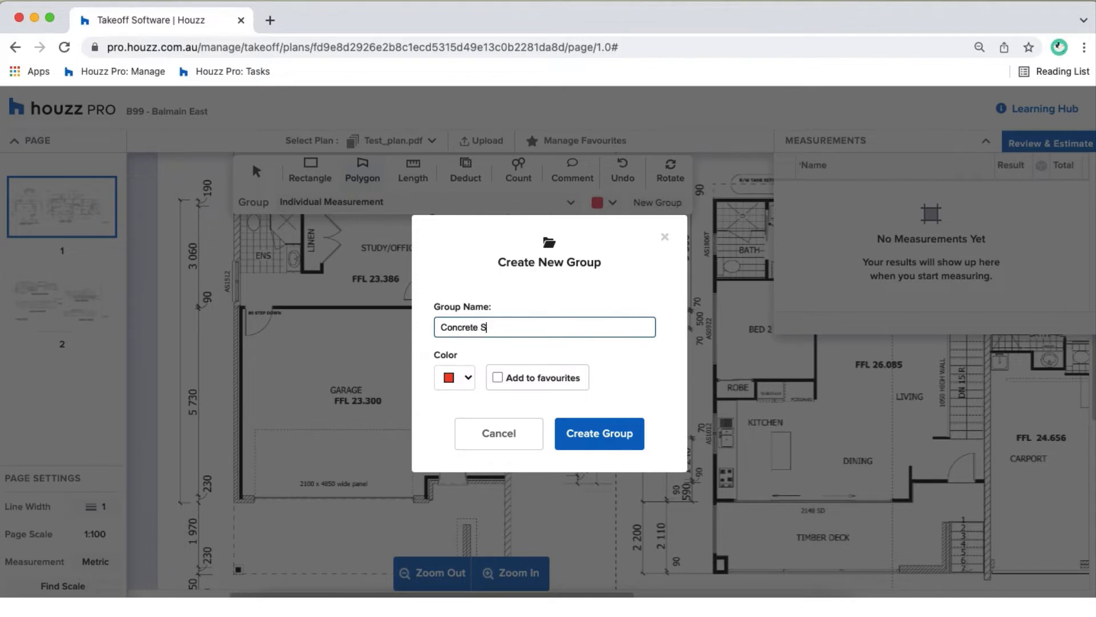
{"action": "type", "text": "lab"}
{"action": "left_click", "coordinate": [462, 375]}
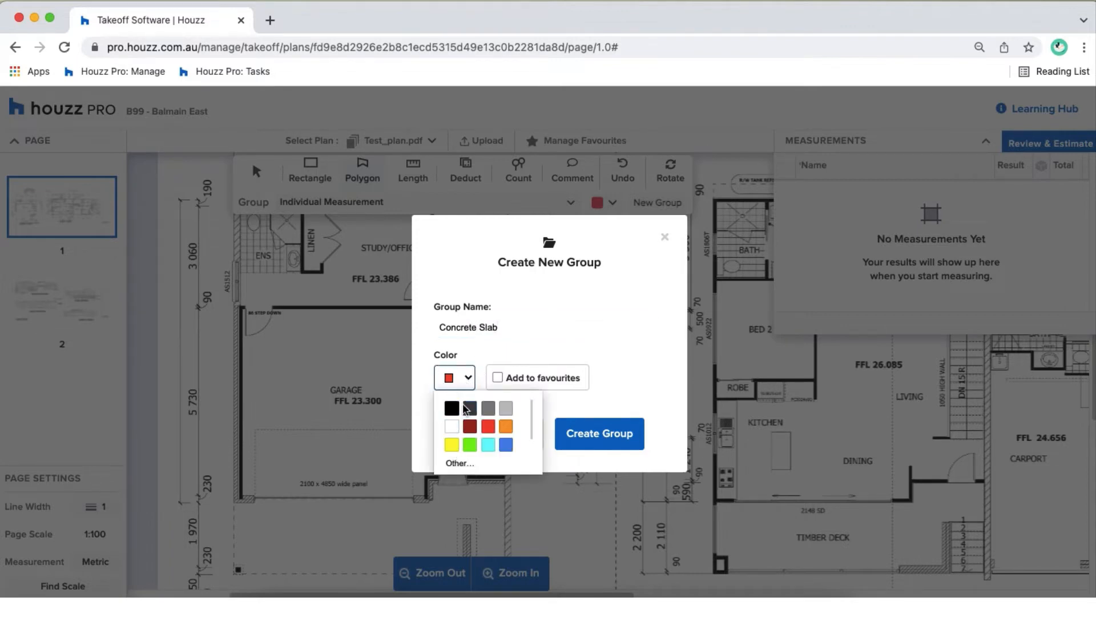
{"action": "left_click", "coordinate": [607, 384]}
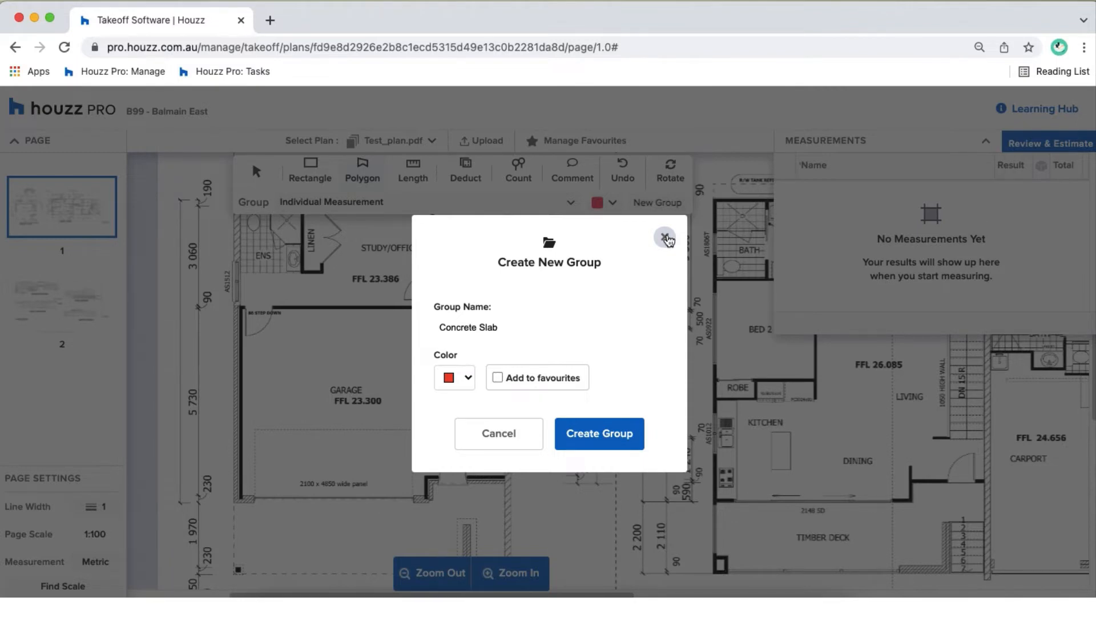
{"action": "left_click", "coordinate": [667, 240]}
- Choose the existing green Concrete Slab favourite as the measurement group
{"action": "left_click", "coordinate": [431, 204]}
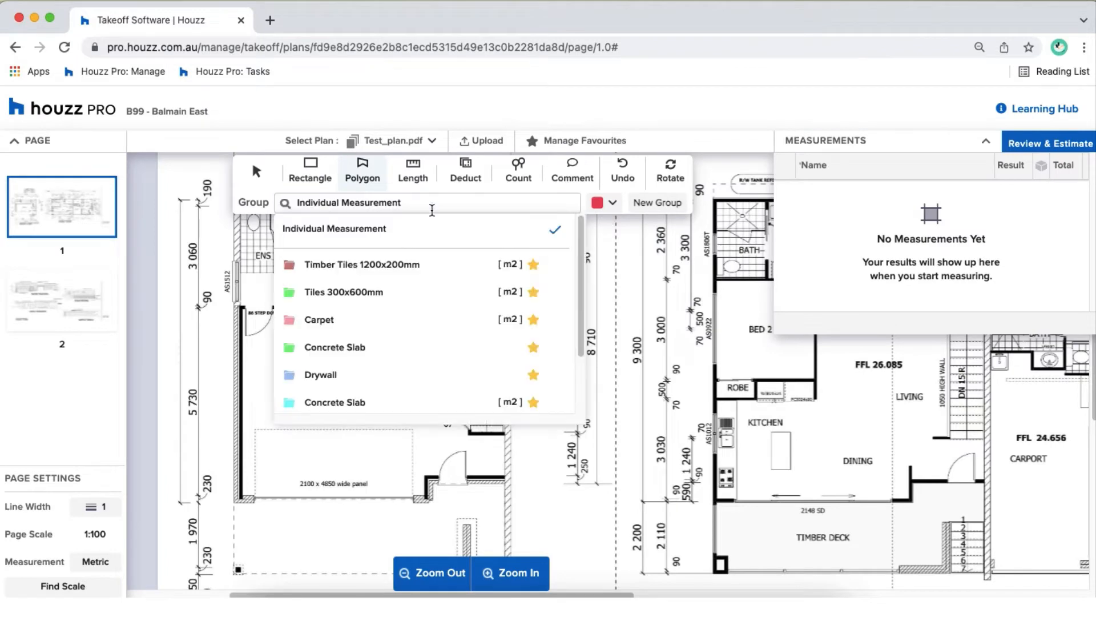
{"action": "scroll", "coordinate": [389, 288], "scroll_direction": "down", "scroll_amount": 2}
{"action": "left_click", "coordinate": [372, 296]}
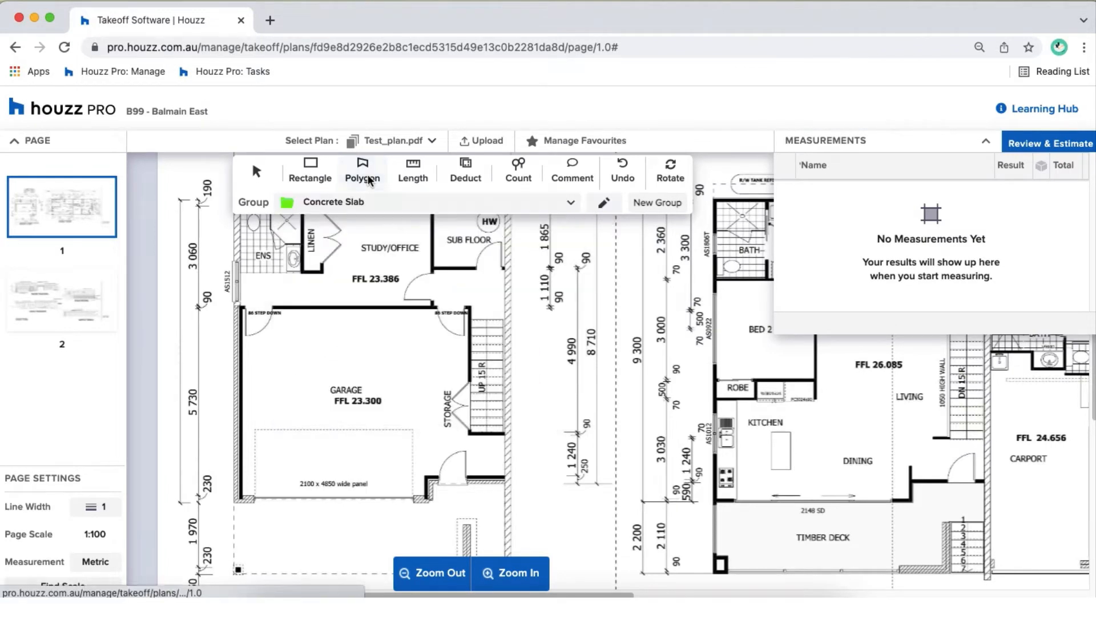
- Trace the garage floor, including the storage and entry recess, as a closed polygon of about 40 m2
{"action": "left_click", "coordinate": [369, 181]}
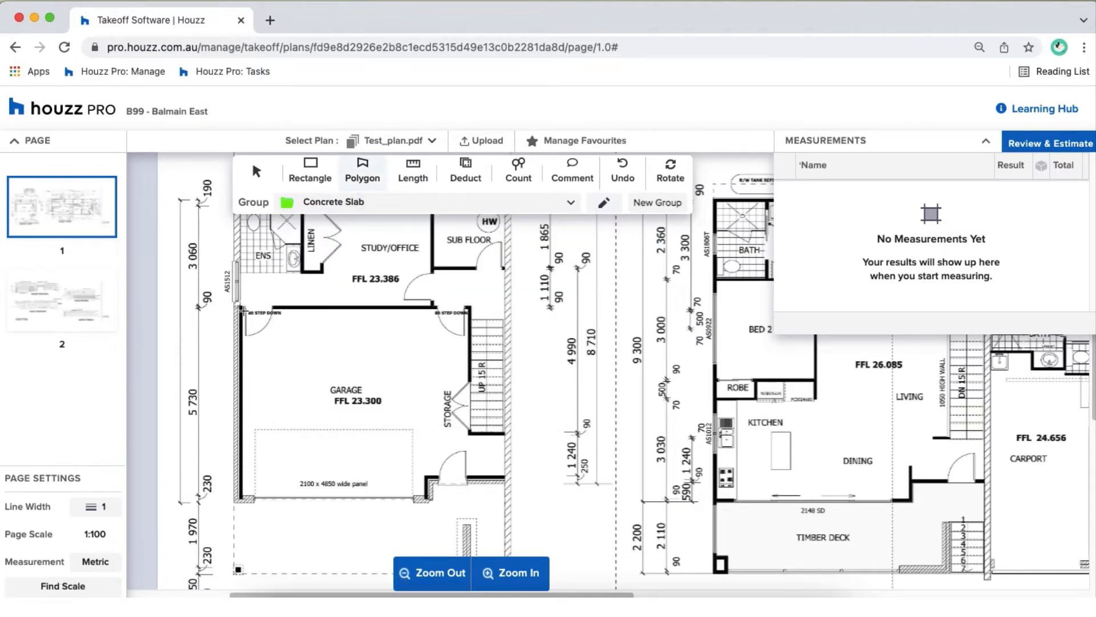
{"action": "left_click", "coordinate": [242, 310]}
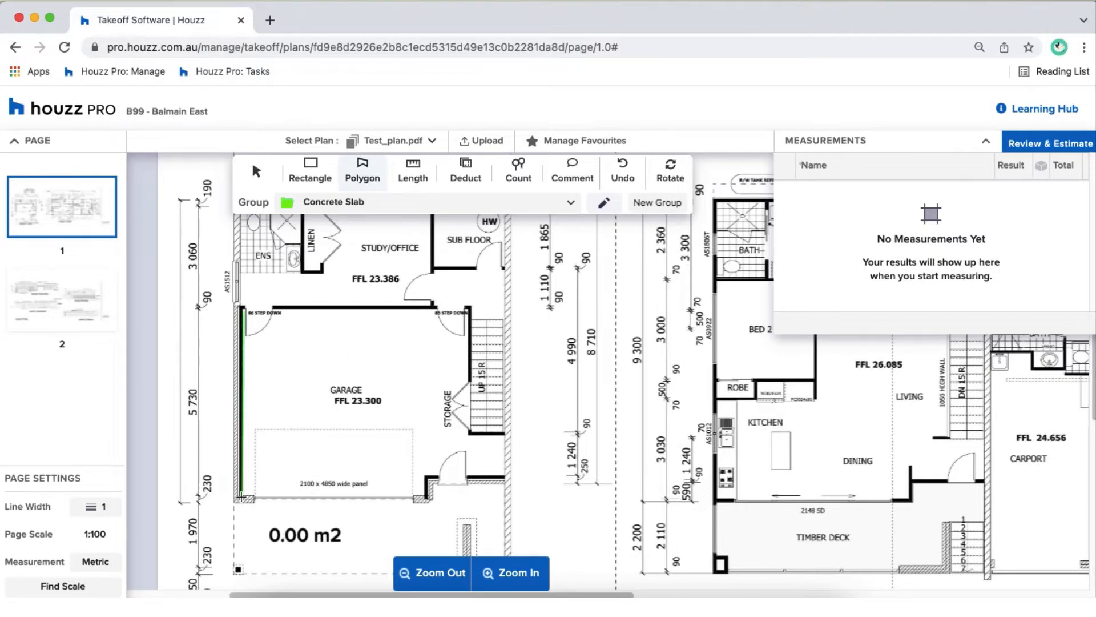
{"action": "left_click", "coordinate": [241, 497]}
{"action": "left_click", "coordinate": [425, 496]}
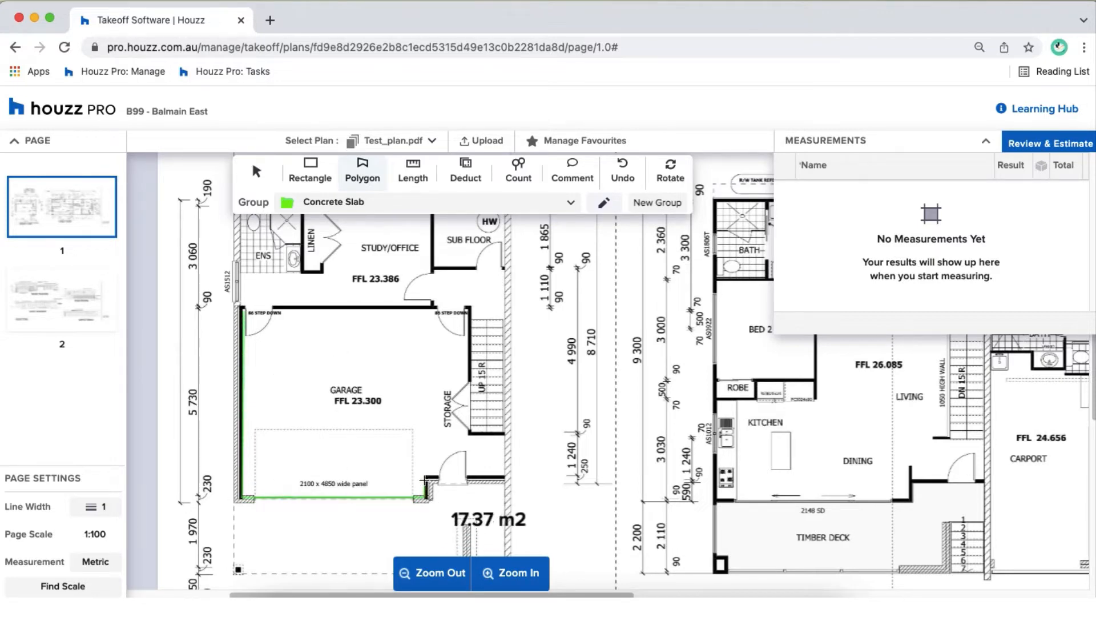
{"action": "left_click", "coordinate": [426, 476]}
{"action": "left_click", "coordinate": [505, 476]}
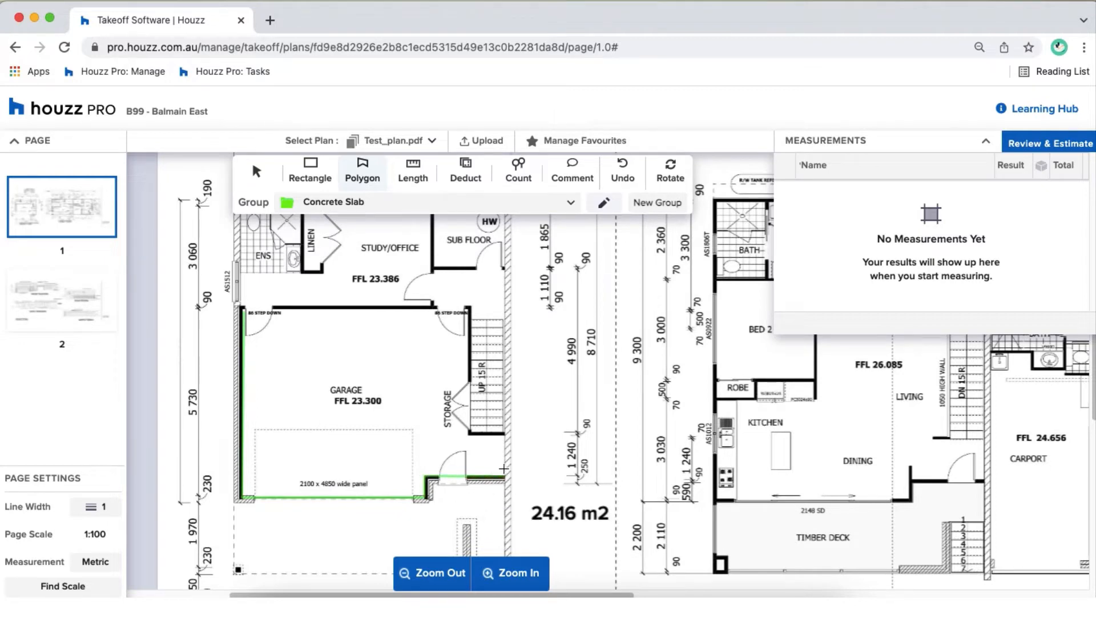
{"action": "left_click", "coordinate": [504, 434]}
{"action": "left_click", "coordinate": [469, 434]}
{"action": "left_click", "coordinate": [468, 310]}
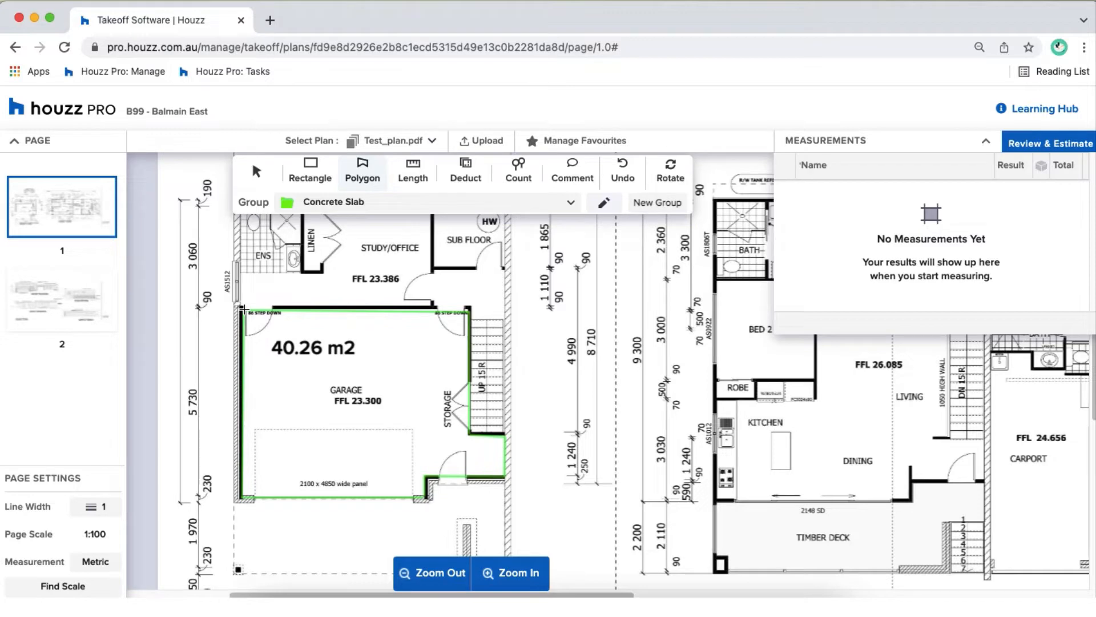
{"action": "left_click", "coordinate": [243, 309]}
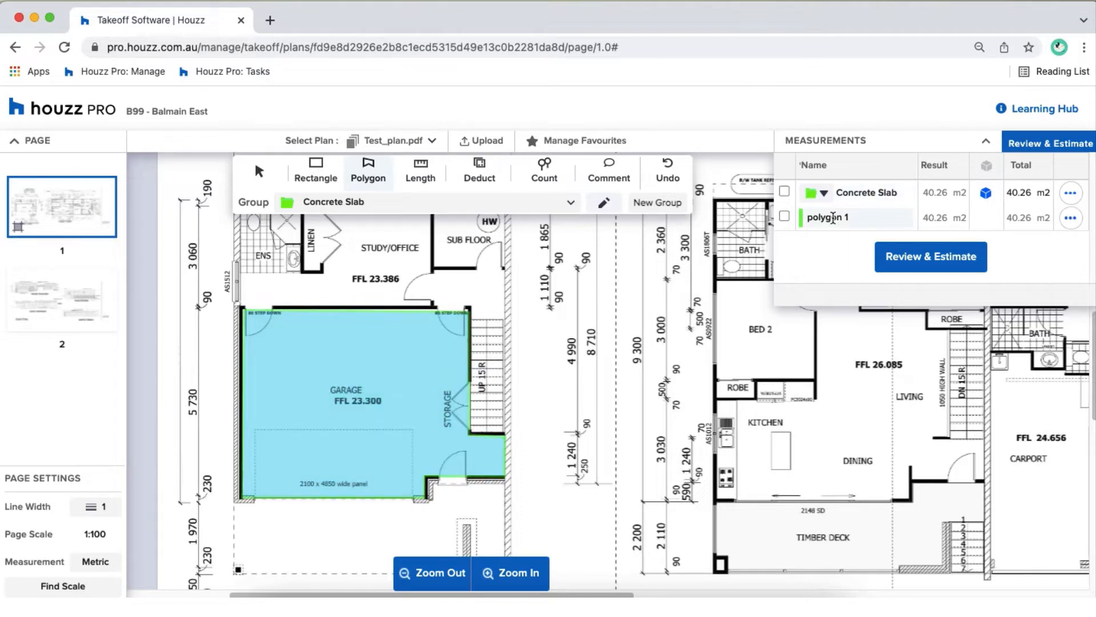
- Rename the polygon measurement in the Concrete Slab group as Garage
{"action": "left_click", "coordinate": [833, 218]}
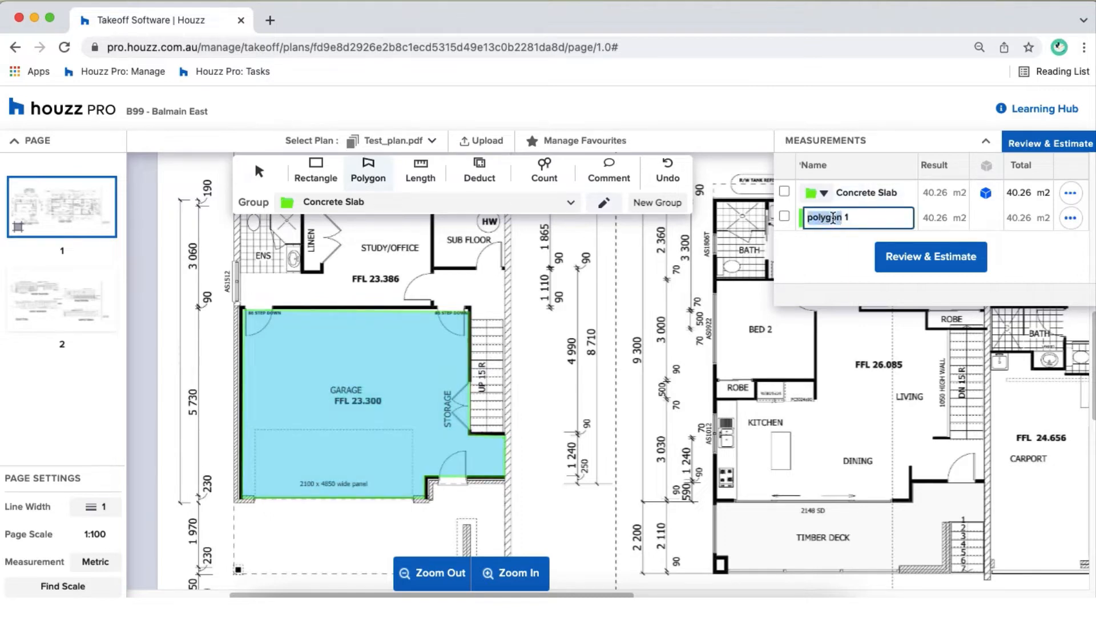
{"action": "left_click_drag", "start_coordinate": [859, 217], "coordinate": [808, 217]}
{"action": "type", "text": "Garage"}
{"action": "key", "text": "Return"}
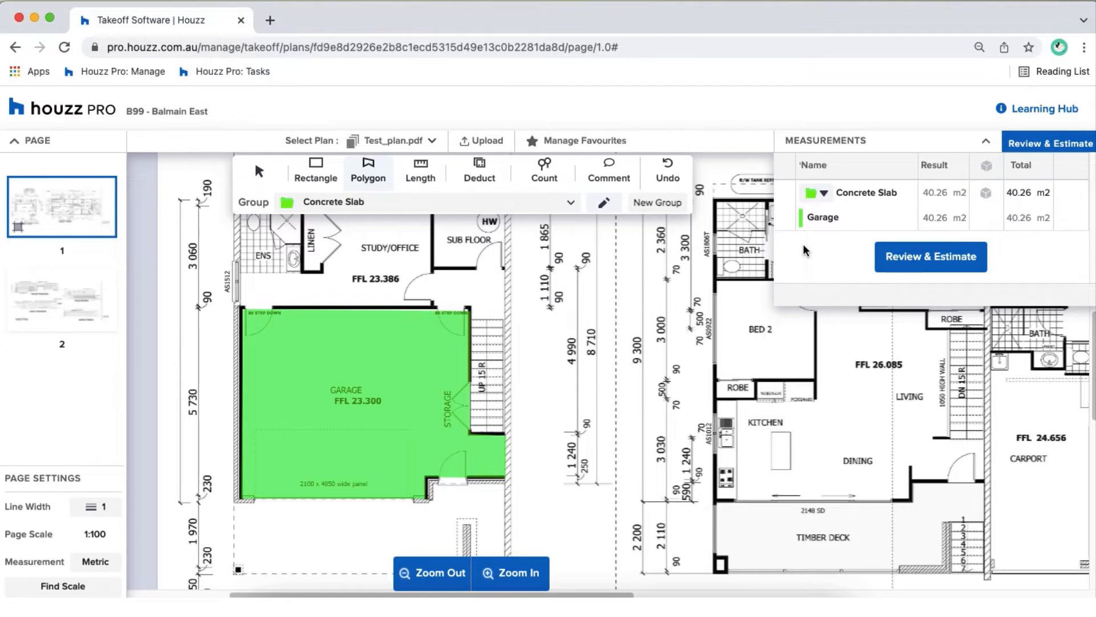
- Add a depth of 0.1 m to the Concrete Slab group to calculate its volume
{"action": "left_click", "coordinate": [986, 194]}
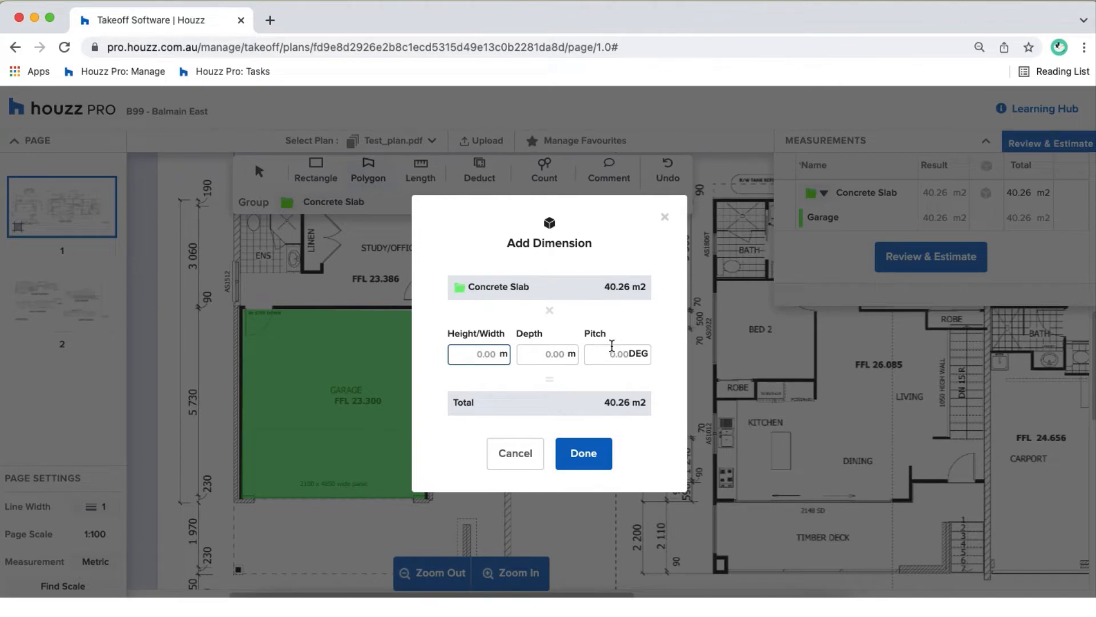
{"action": "left_click", "coordinate": [545, 357]}
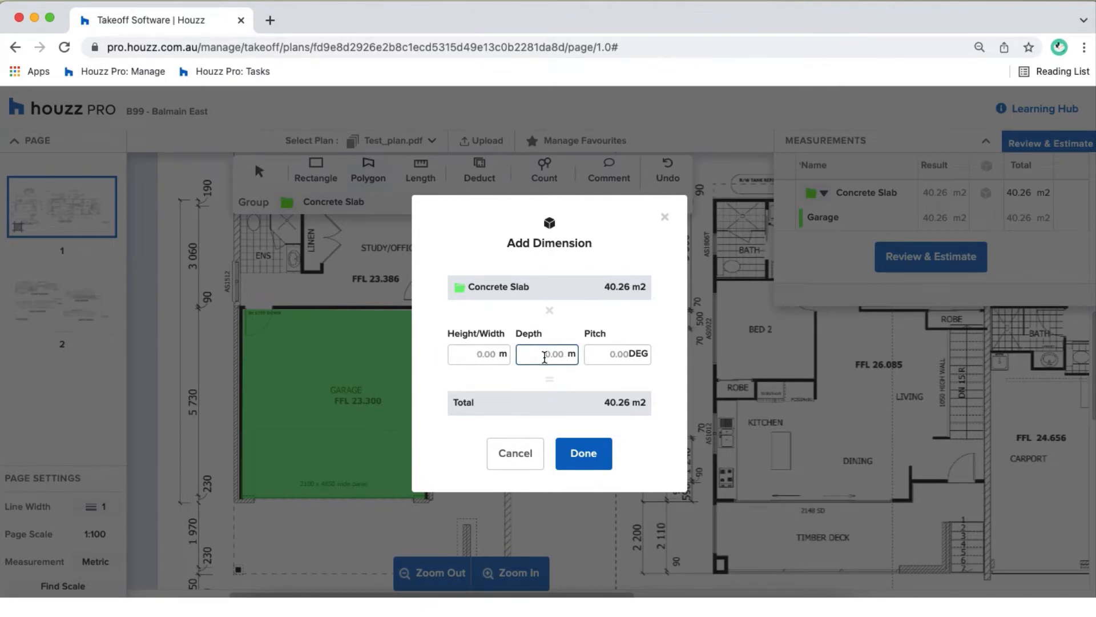
{"action": "type", "text": ".1"}
{"action": "left_click", "coordinate": [563, 372]}
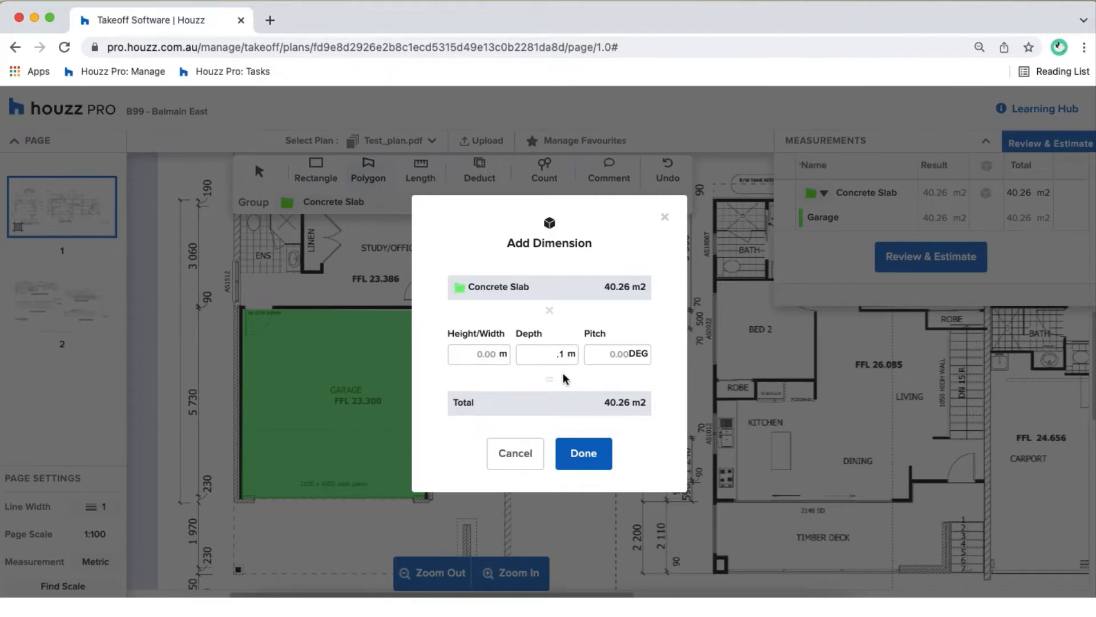
{"action": "left_click", "coordinate": [583, 460]}
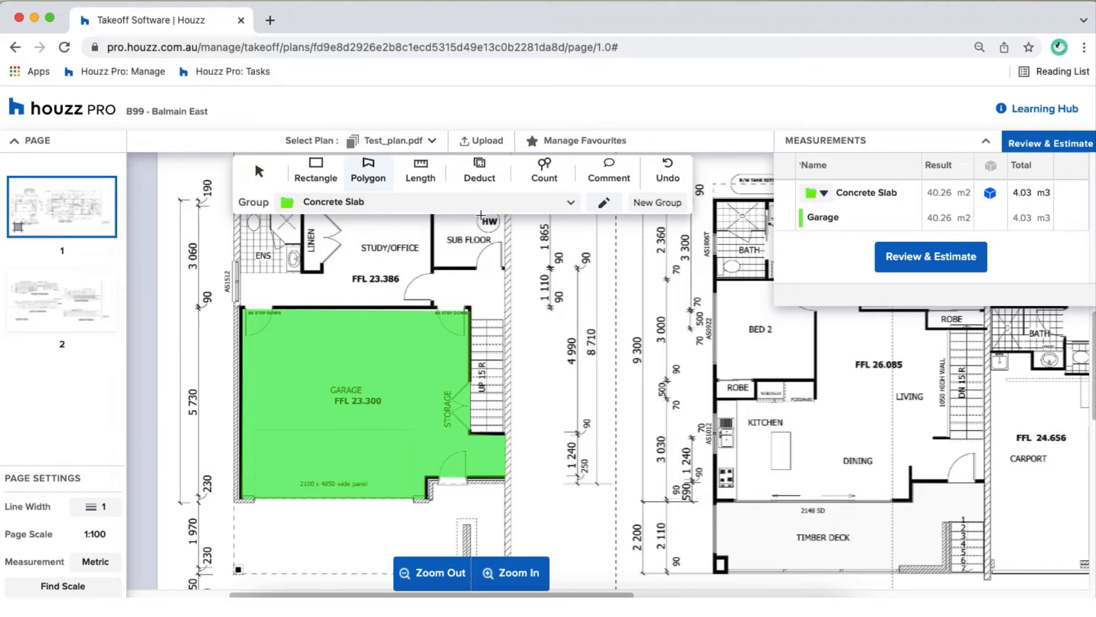
- Measure the living room wall around the robe and stairs as an individual polyline length of about 9.3 m
{"action": "left_click", "coordinate": [427, 178]}
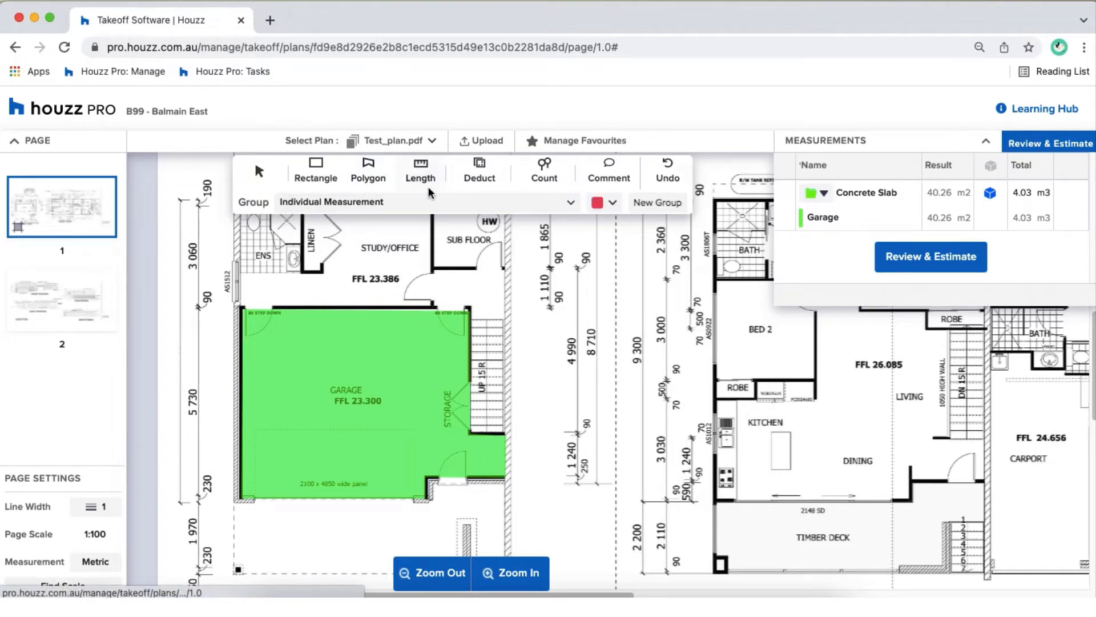
{"action": "scroll", "coordinate": [452, 389], "scroll_direction": "right", "scroll_amount": 6}
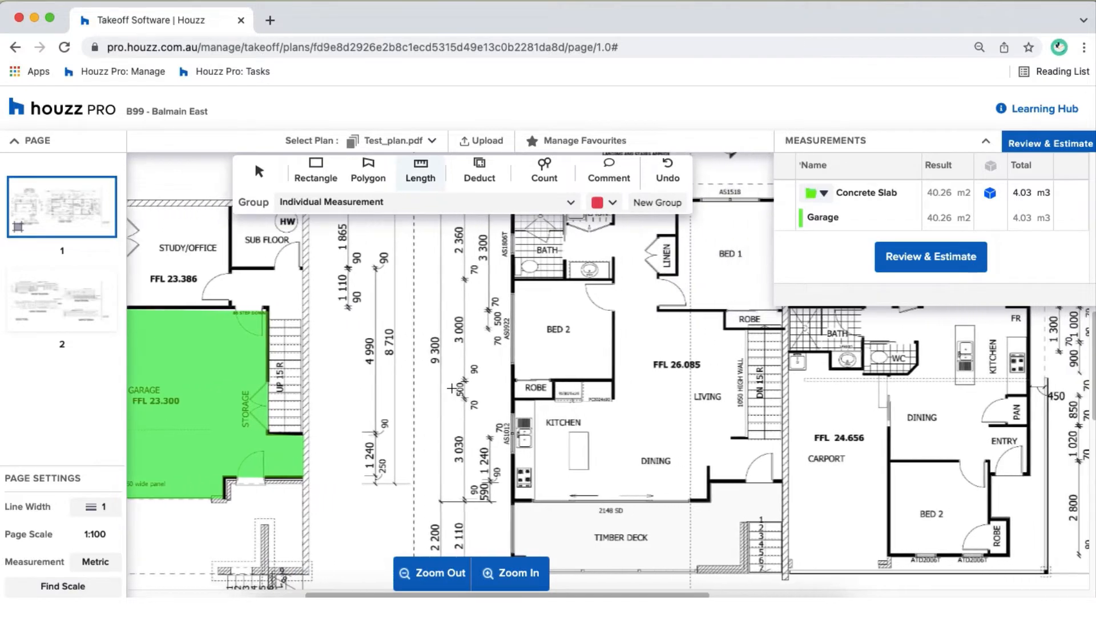
{"action": "scroll", "coordinate": [452, 389], "scroll_direction": "up", "scroll_amount": 3}
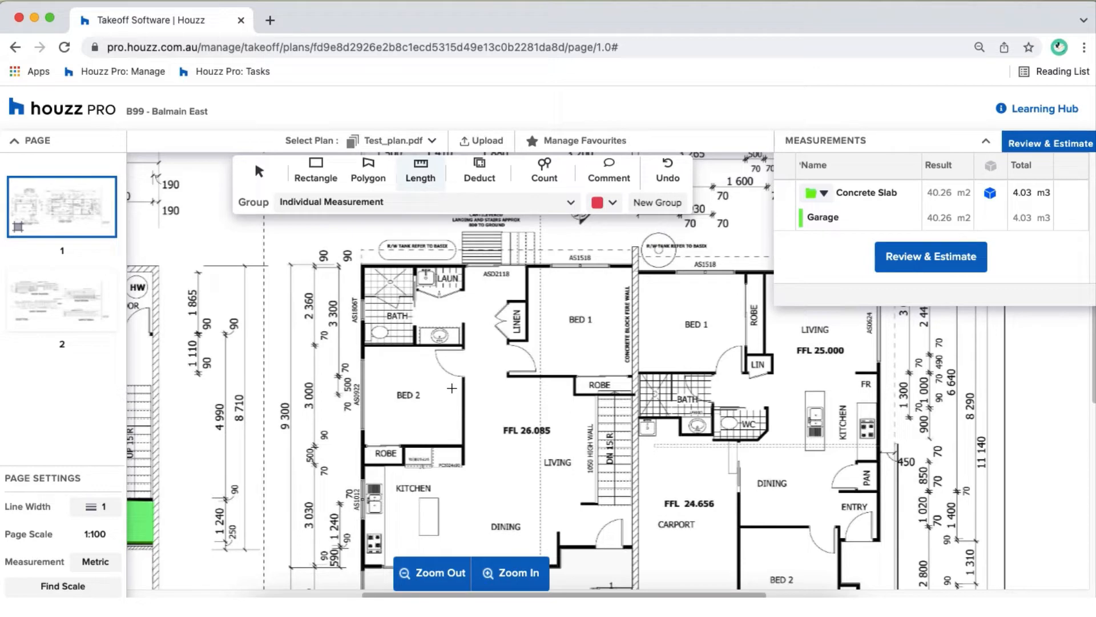
{"action": "left_click", "coordinate": [508, 377]}
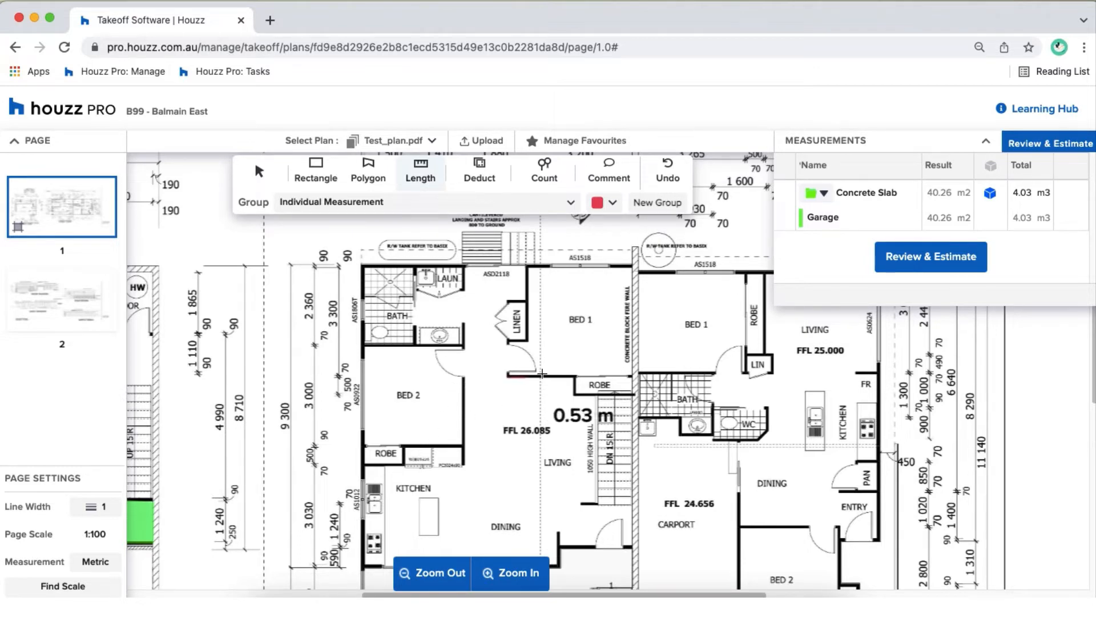
{"action": "left_click", "coordinate": [574, 378]}
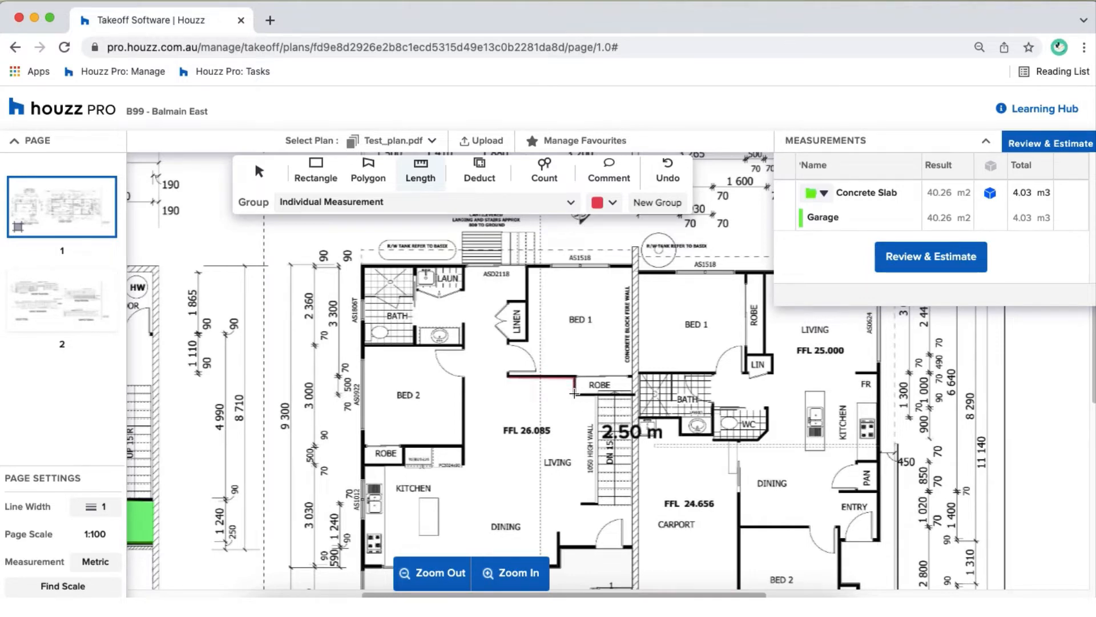
{"action": "left_click", "coordinate": [575, 392]}
{"action": "left_click", "coordinate": [633, 394]}
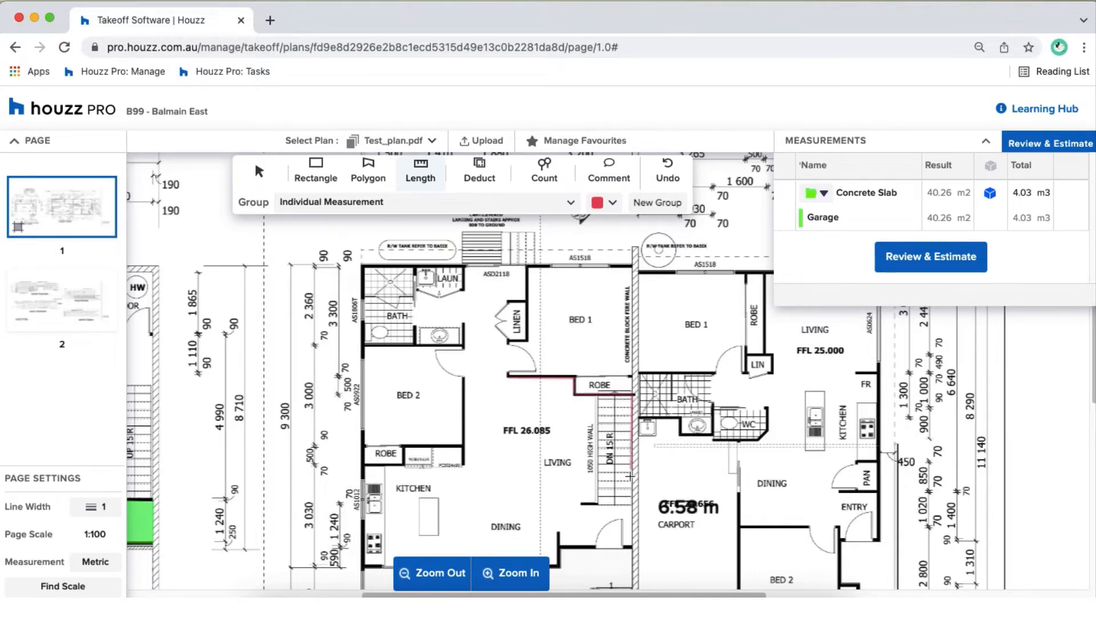
{"action": "left_click", "coordinate": [633, 505]}
{"action": "double_click", "coordinate": [582, 505]}
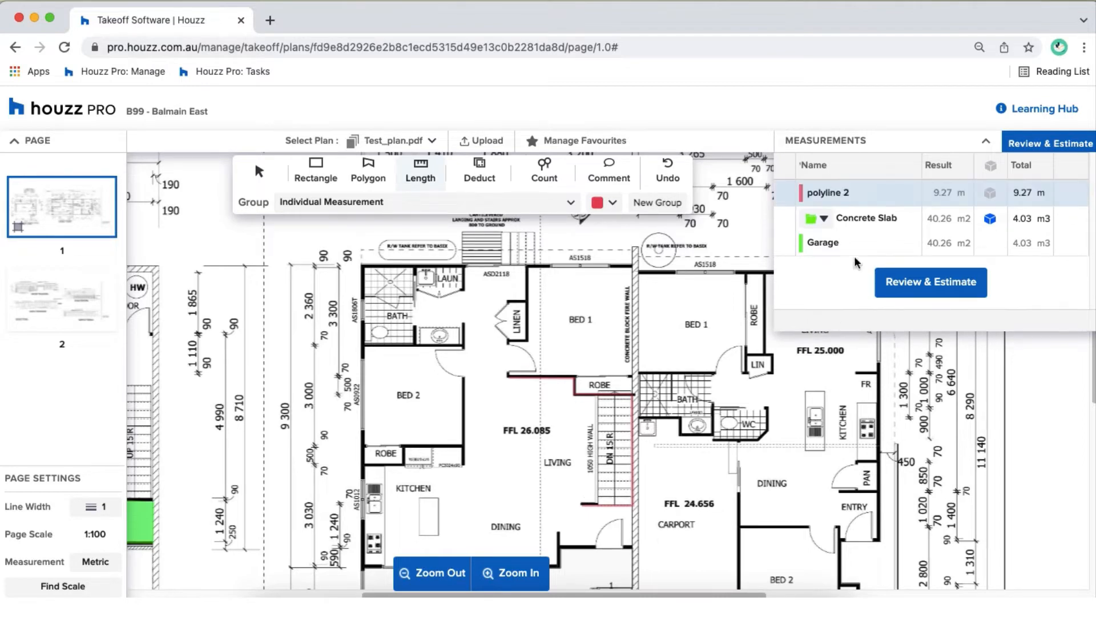
- Rename the new polyline measurement as Living Drywall
{"action": "double_click", "coordinate": [833, 194]}
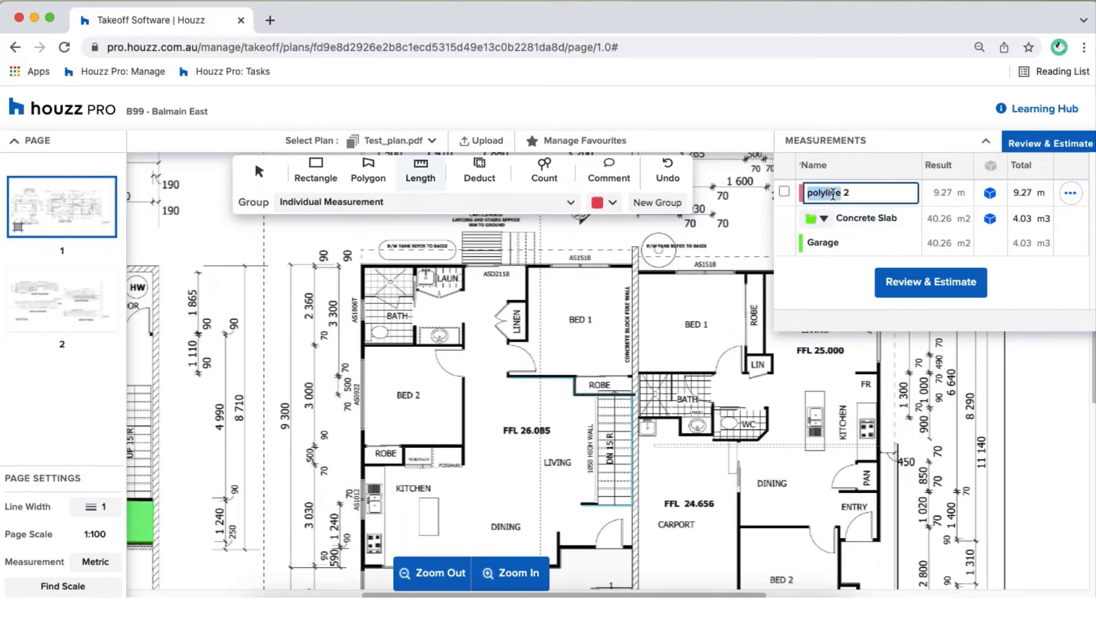
{"action": "left_click_drag", "start_coordinate": [854, 193], "coordinate": [806, 194]}
{"action": "type", "text": "Living Drywall"}
{"action": "left_click", "coordinate": [817, 282]}
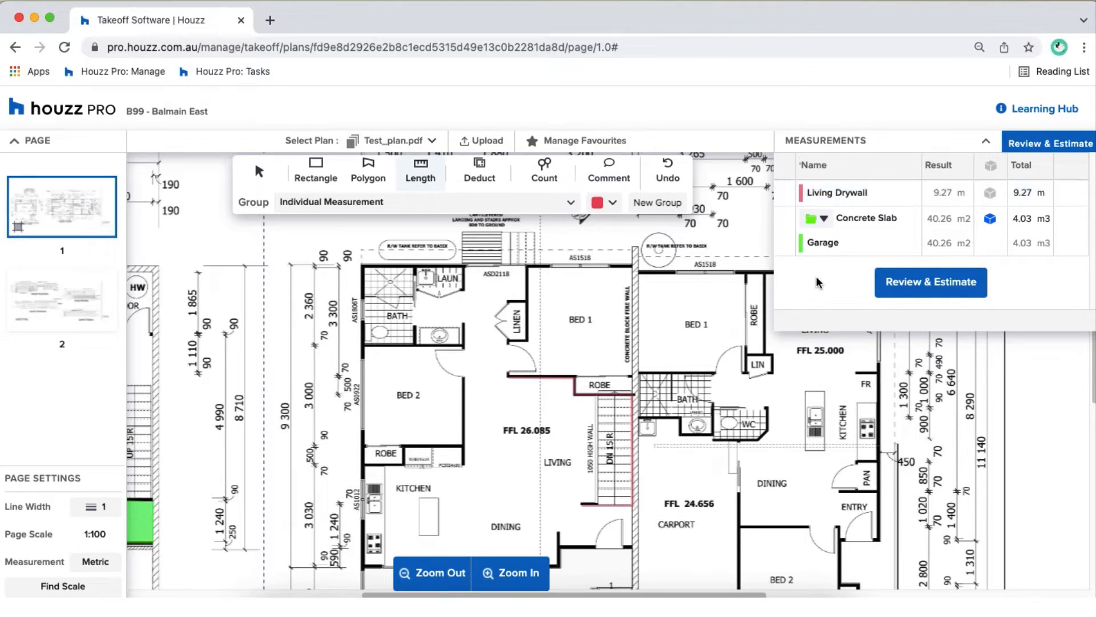
- Add a height of 2.7 m to the Living Drywall measurement to calculate its wall area
{"action": "left_click", "coordinate": [991, 193]}
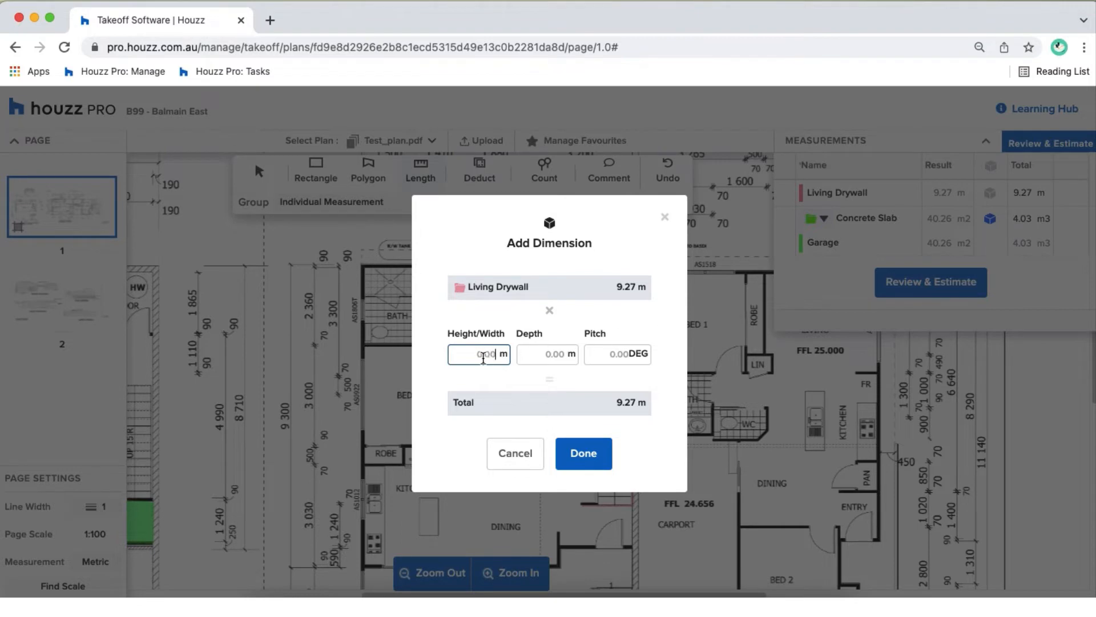
{"action": "type", "text": "2.7"}
{"action": "left_click", "coordinate": [577, 454]}
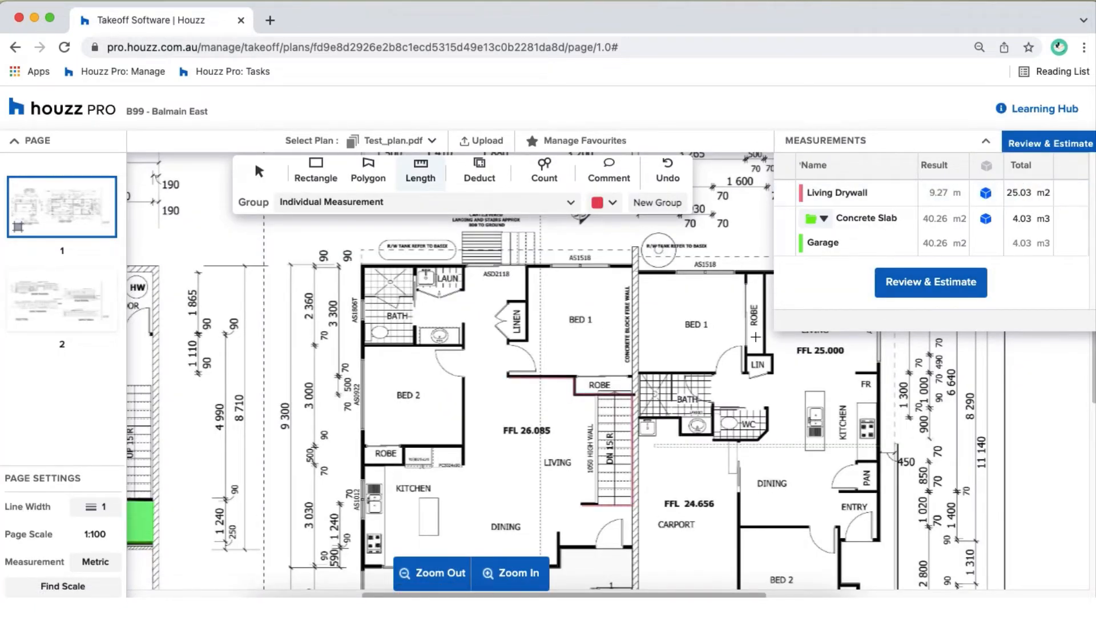
- Place six GPO count markers in the FFL 26.085 unit, three in Bed 1 and three in Bed 2
{"action": "scroll", "coordinate": [717, 330], "scroll_direction": "down", "scroll_amount": 1}
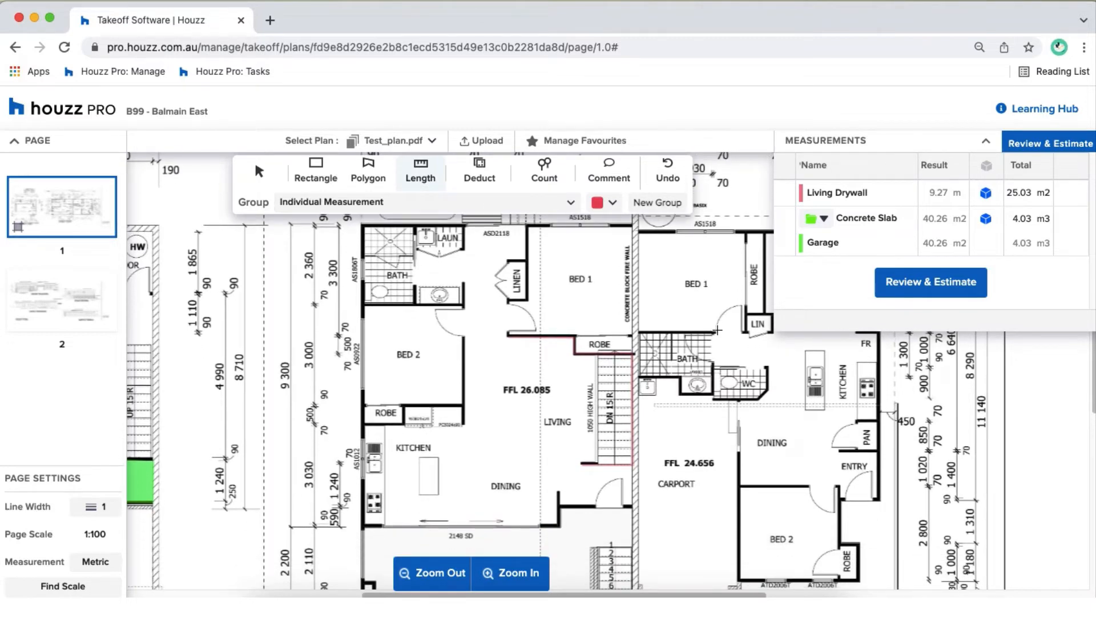
{"action": "left_click", "coordinate": [552, 177]}
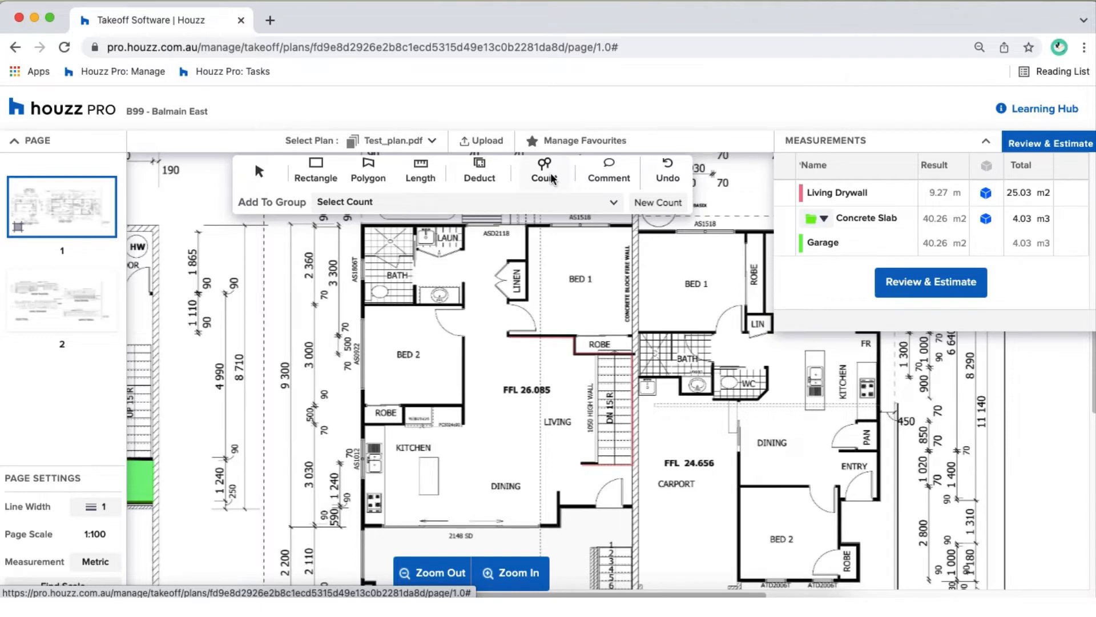
{"action": "left_click", "coordinate": [550, 174]}
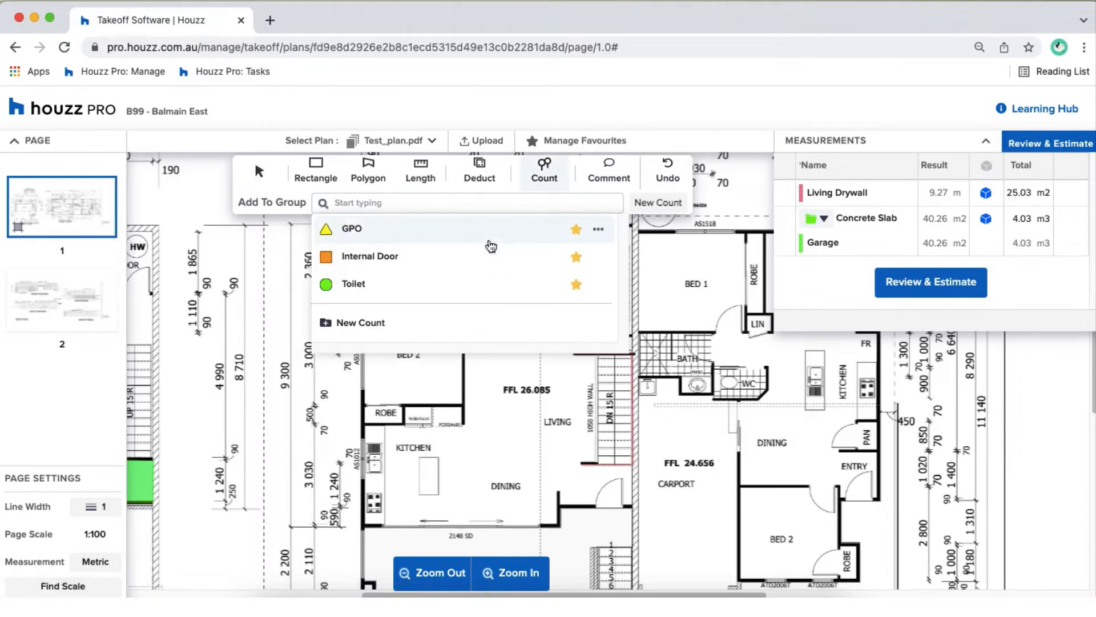
{"action": "left_click", "coordinate": [491, 245]}
{"action": "left_click", "coordinate": [554, 335]}
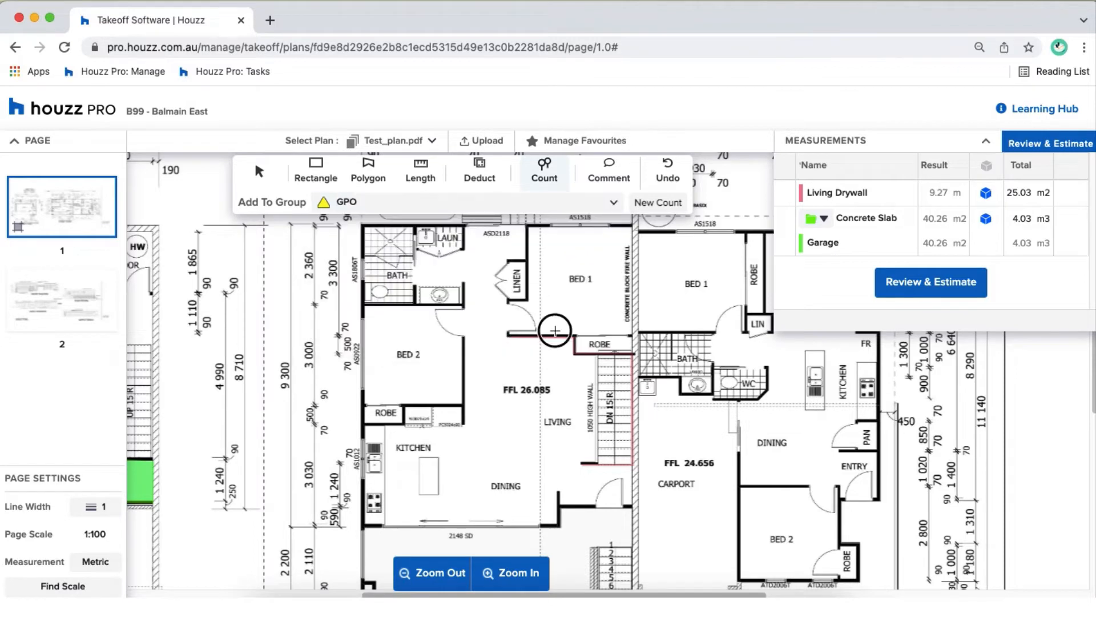
{"action": "left_click", "coordinate": [620, 265]}
{"action": "left_click", "coordinate": [538, 240]}
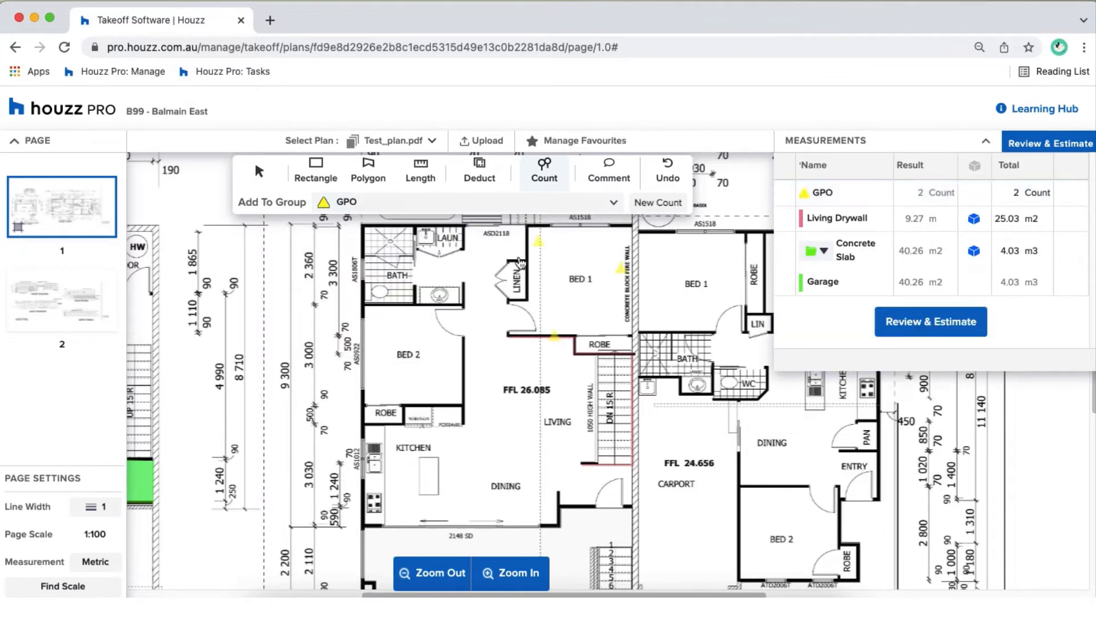
{"action": "left_click", "coordinate": [408, 318]}
{"action": "left_click", "coordinate": [365, 375]}
{"action": "scroll", "coordinate": [434, 383], "scroll_direction": "down", "scroll_amount": 1}
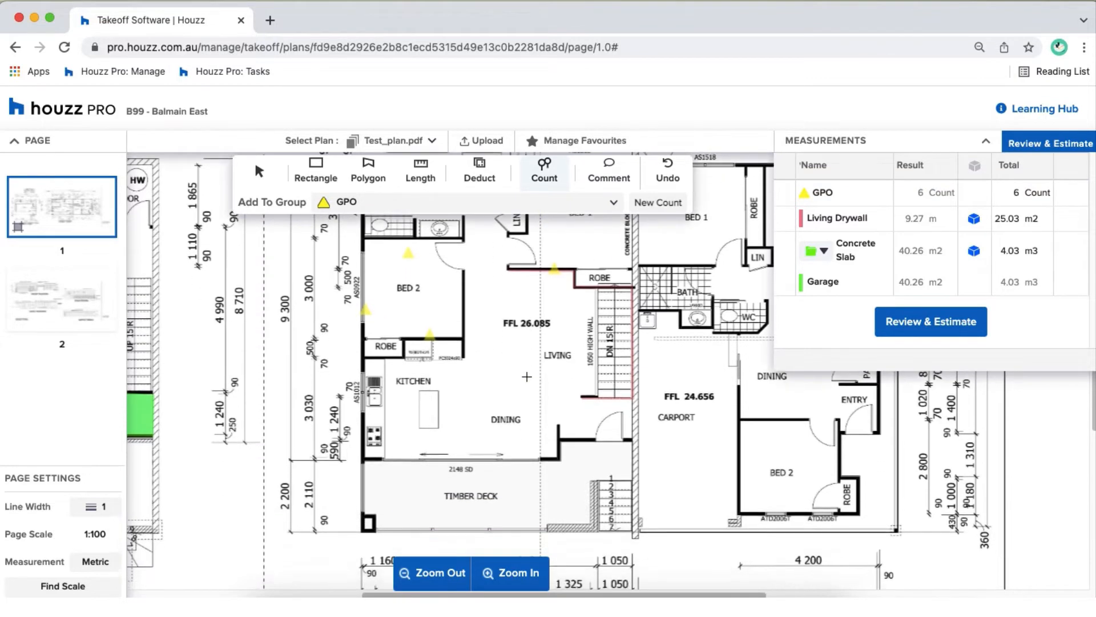
{"action": "scroll", "coordinate": [451, 360], "scroll_direction": "up", "scroll_amount": 1}
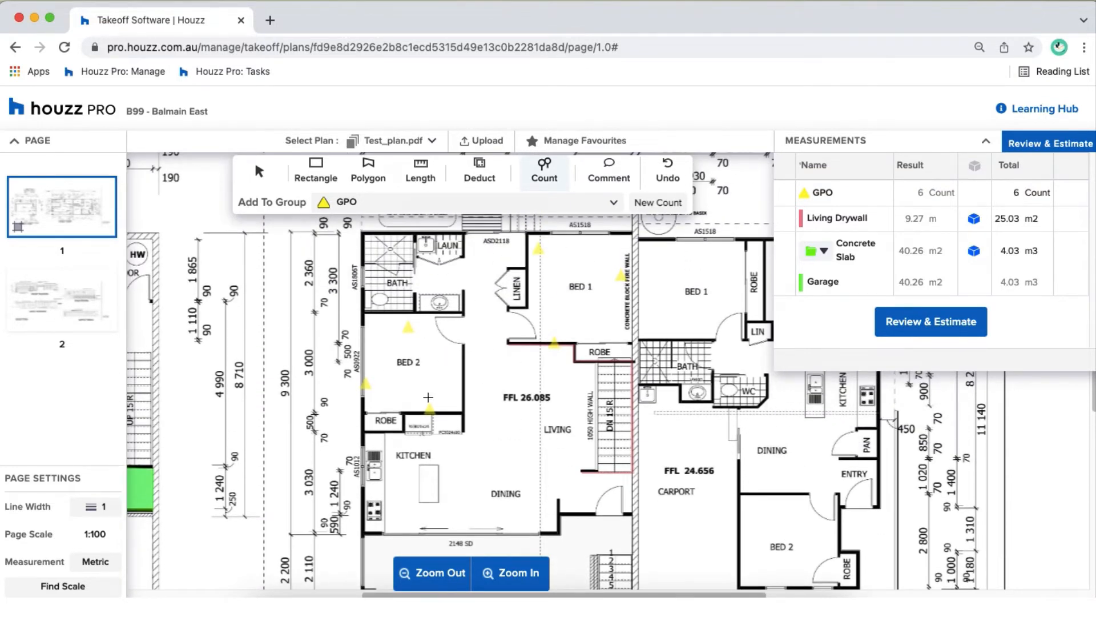
- Place two more GPO count markers on page 2, on the northern and eastern elevations, and return to page 1
{"action": "left_click", "coordinate": [81, 298]}
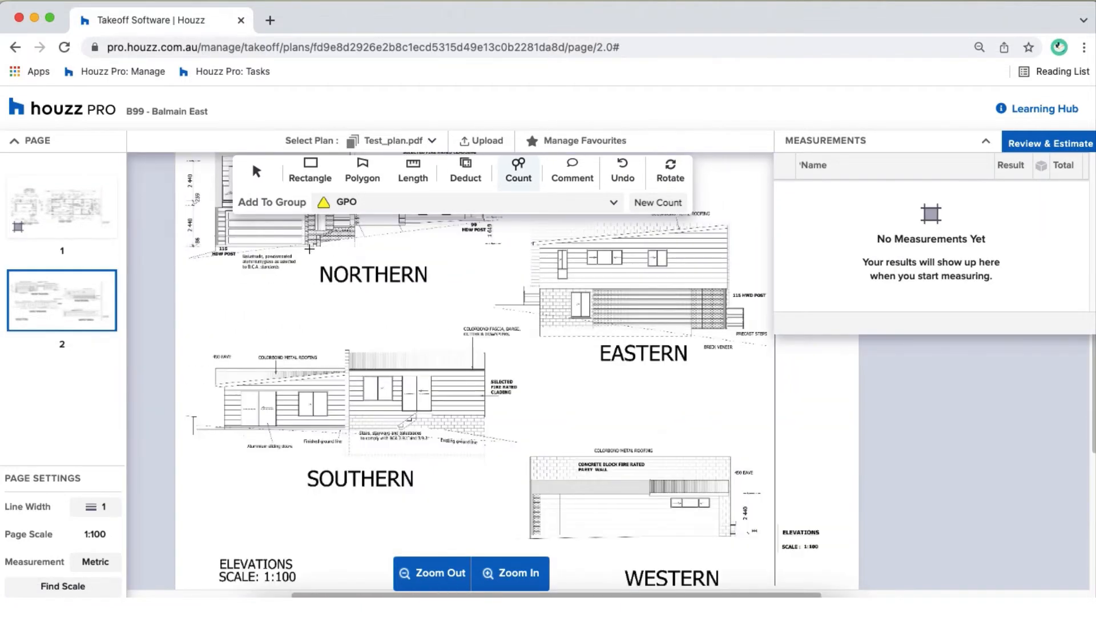
{"action": "left_click", "coordinate": [308, 248]}
{"action": "left_click", "coordinate": [570, 308]}
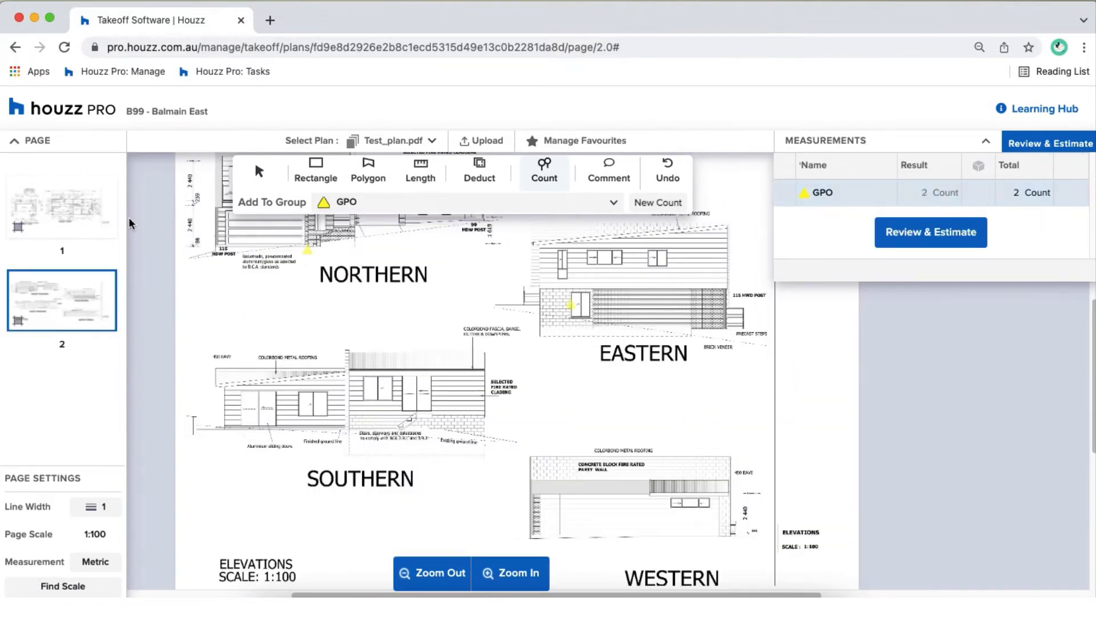
{"action": "left_click", "coordinate": [94, 217]}
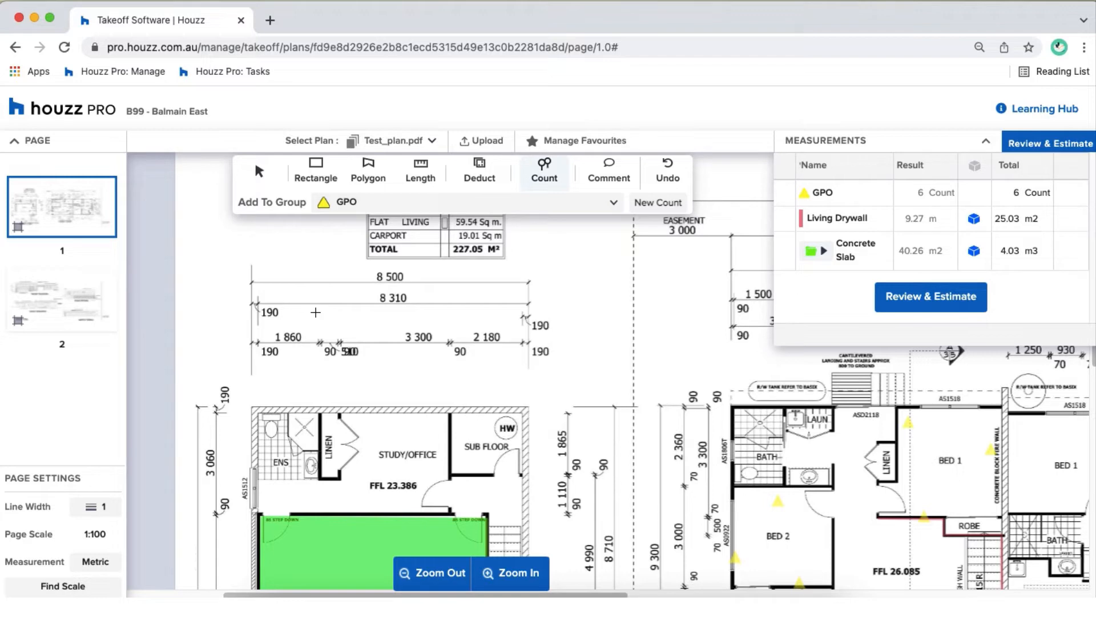
- Create an orange group named Roofing for rectangle measurements and add it to the favourites
{"action": "left_click", "coordinate": [315, 171]}
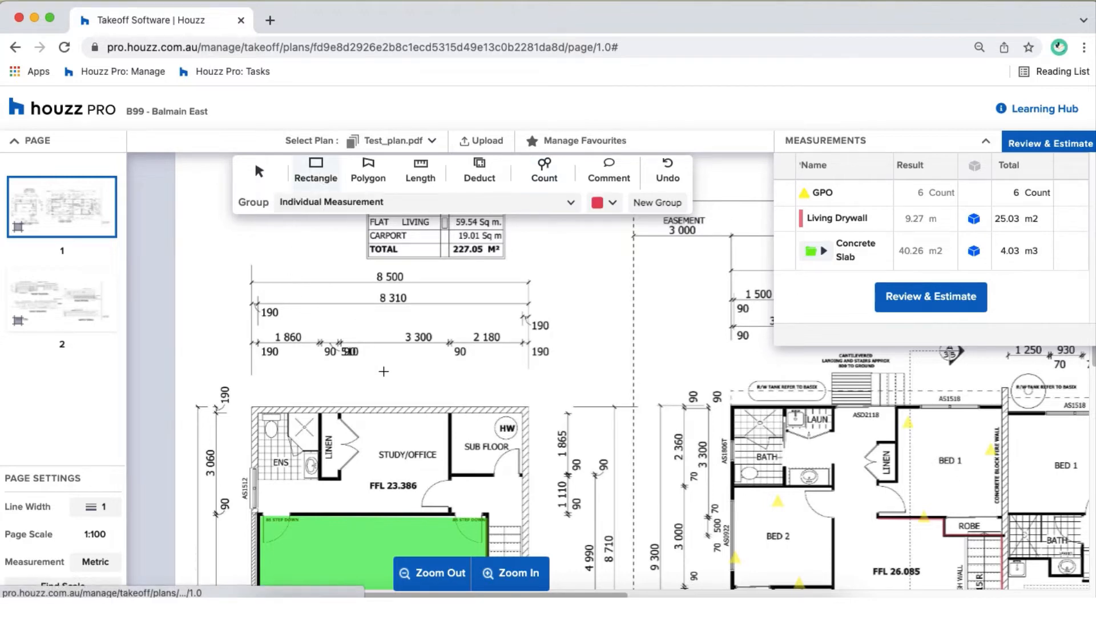
{"action": "left_click", "coordinate": [435, 576]}
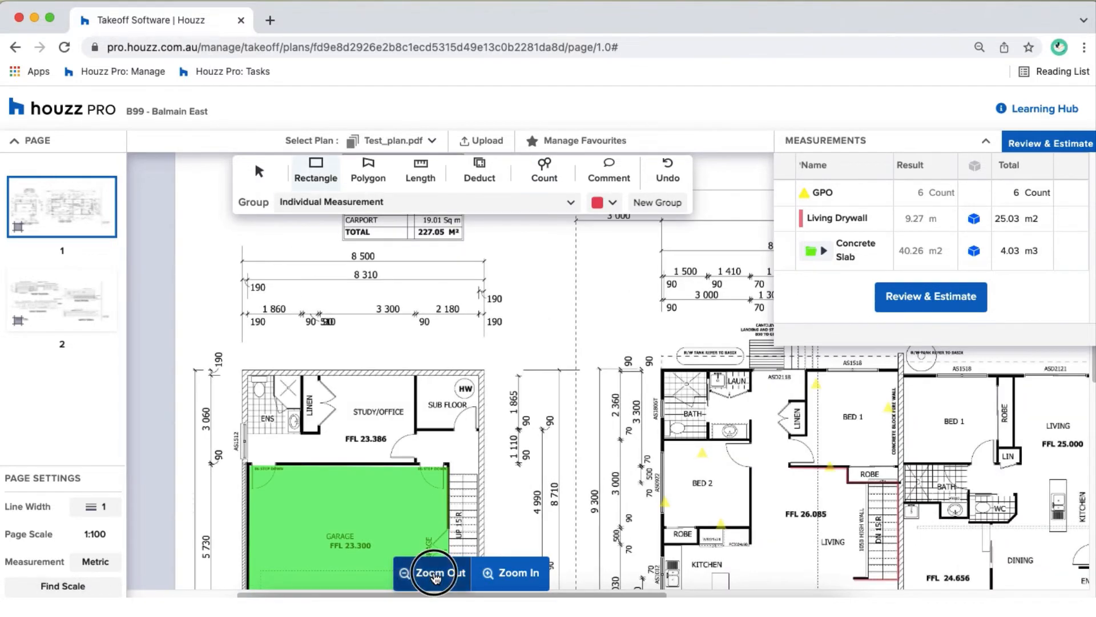
{"action": "left_click", "coordinate": [435, 577]}
{"action": "left_click", "coordinate": [436, 577]}
{"action": "scroll", "coordinate": [548, 450], "scroll_direction": "right", "scroll_amount": 3}
{"action": "scroll", "coordinate": [617, 396], "scroll_direction": "down", "scroll_amount": 1}
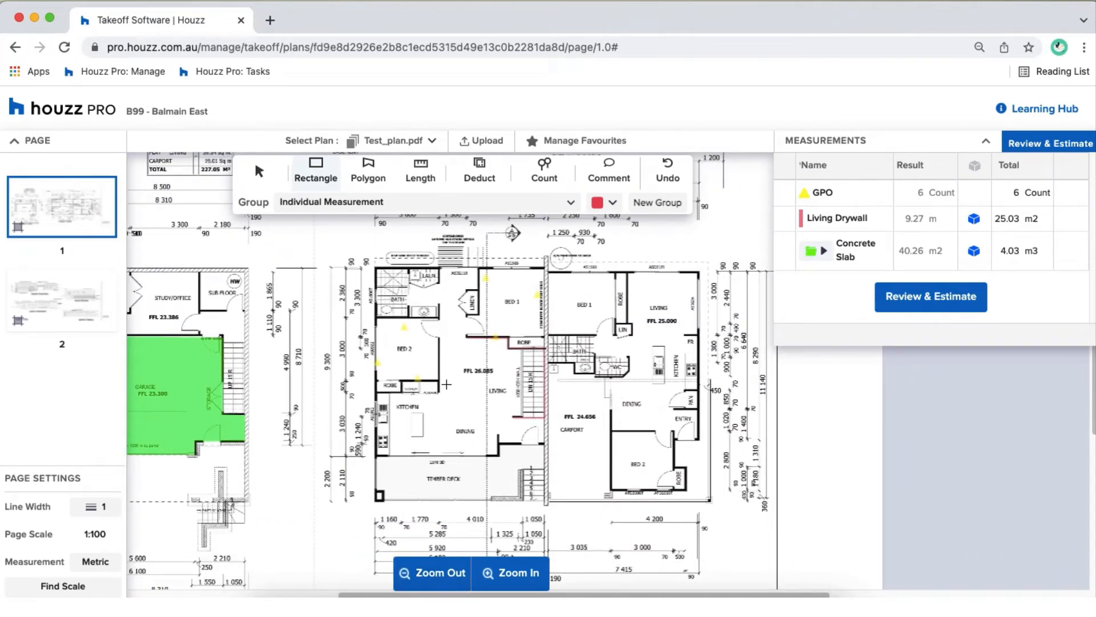
{"action": "left_click", "coordinate": [370, 203]}
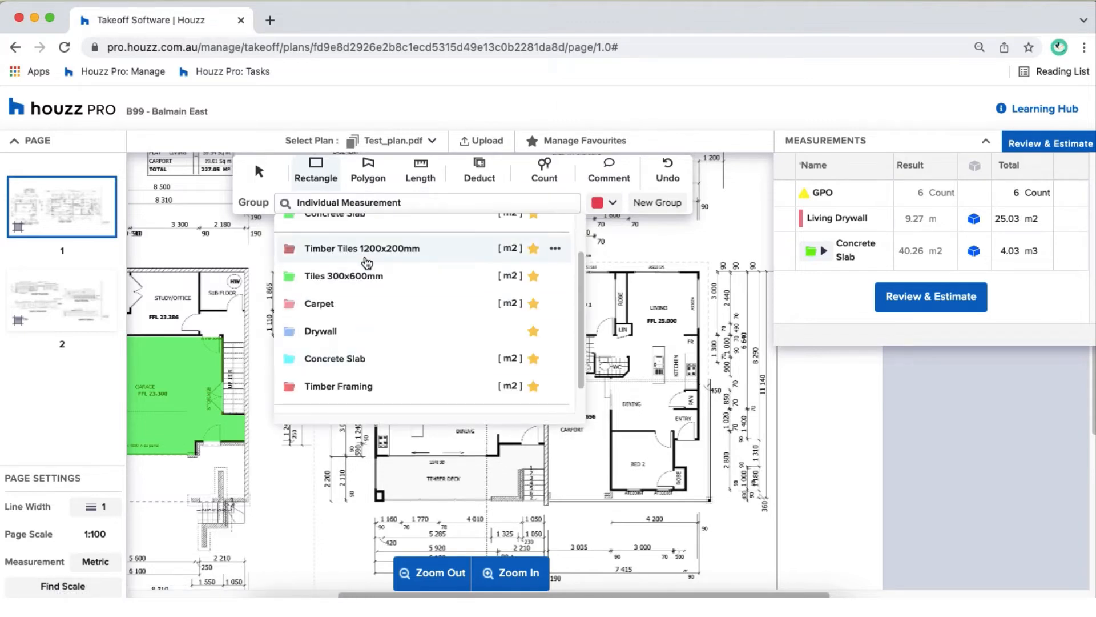
{"action": "left_click", "coordinate": [655, 205]}
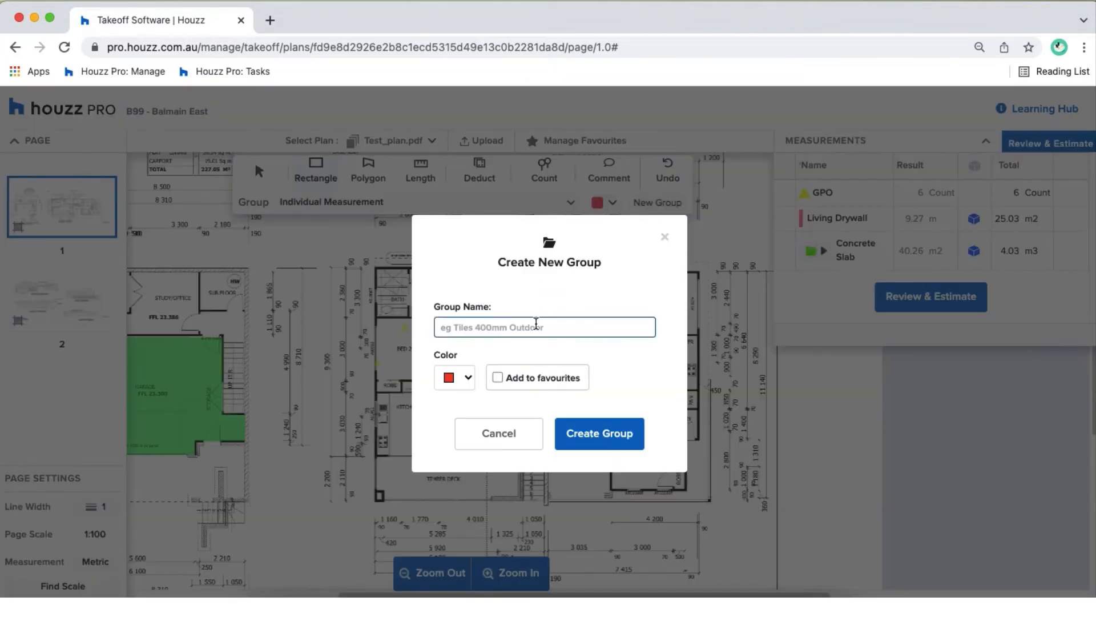
{"action": "type", "text": "Roofing"}
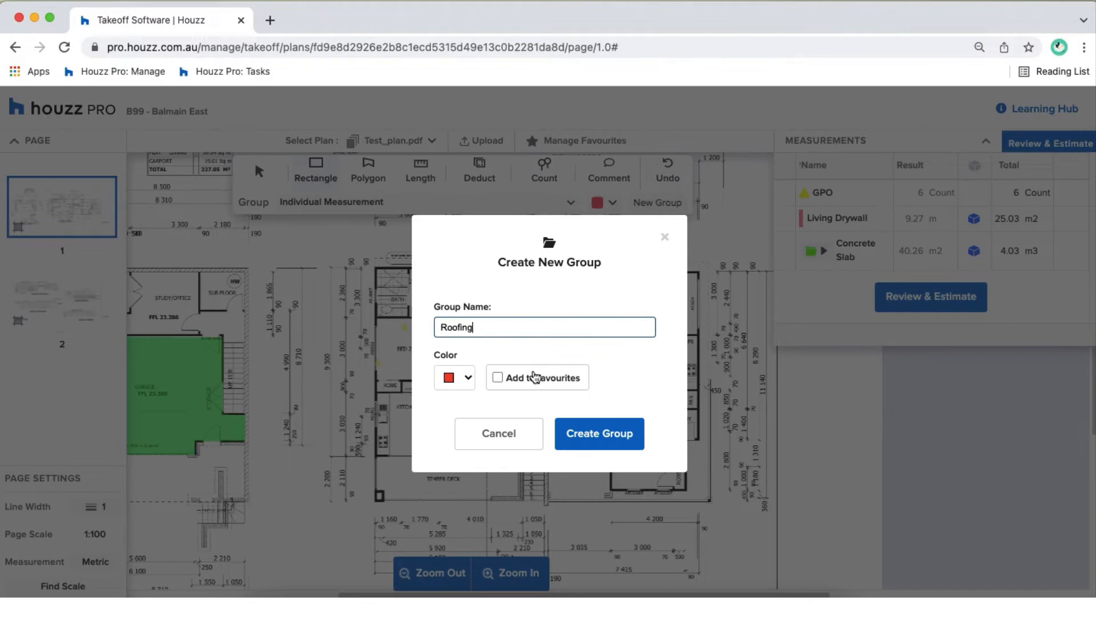
{"action": "left_click", "coordinate": [462, 376]}
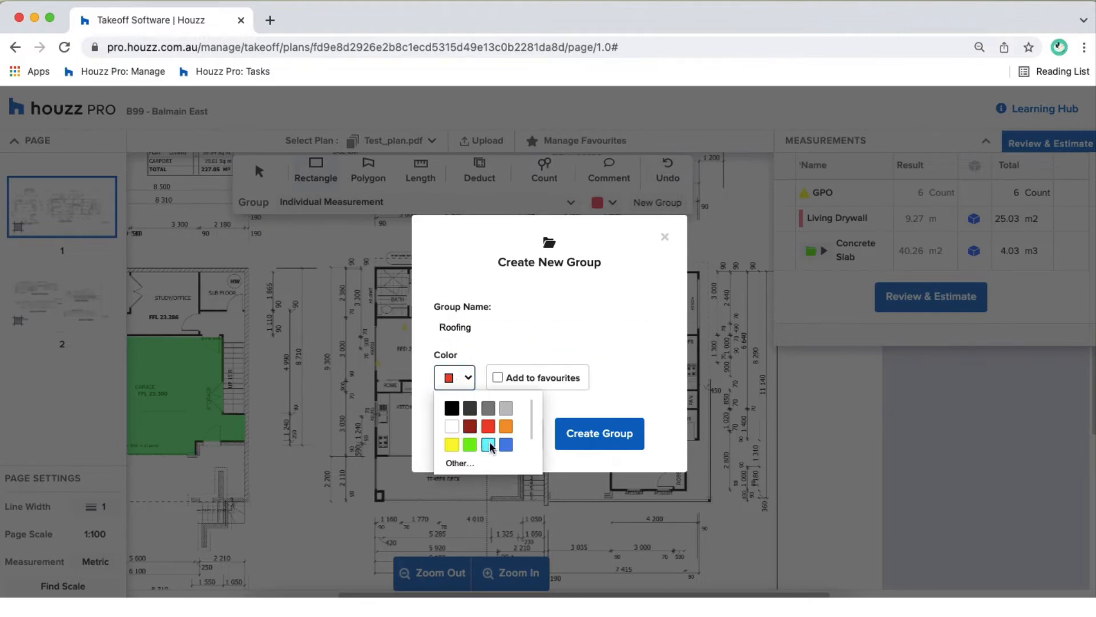
{"action": "left_click", "coordinate": [470, 445]}
{"action": "left_click", "coordinate": [465, 378]}
{"action": "left_click", "coordinate": [506, 426]}
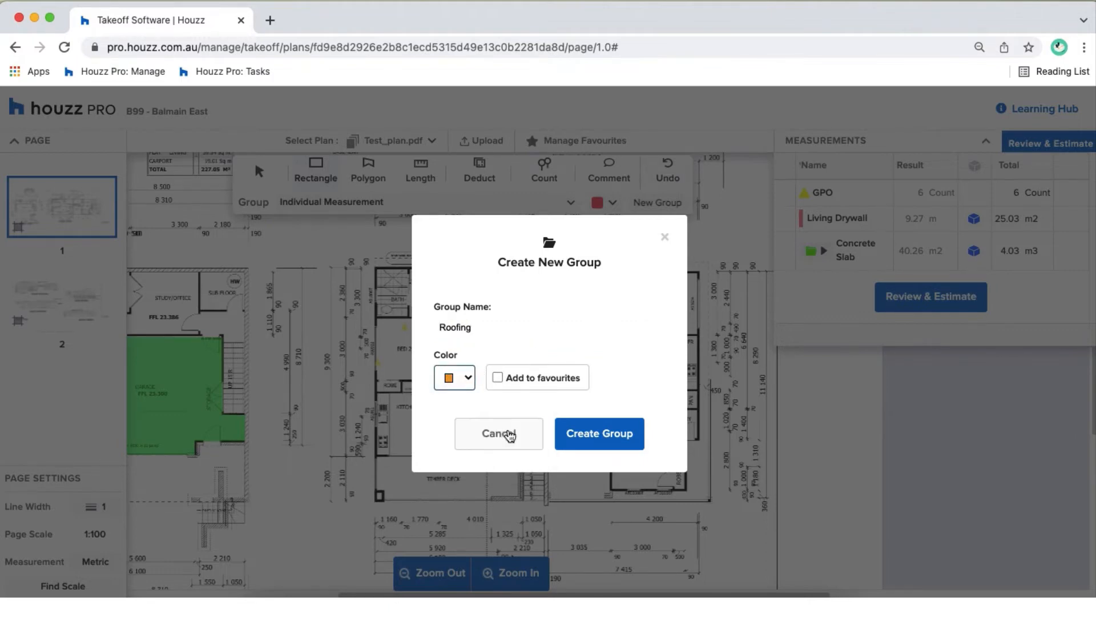
{"action": "left_click", "coordinate": [498, 378]}
{"action": "left_click", "coordinate": [580, 434]}
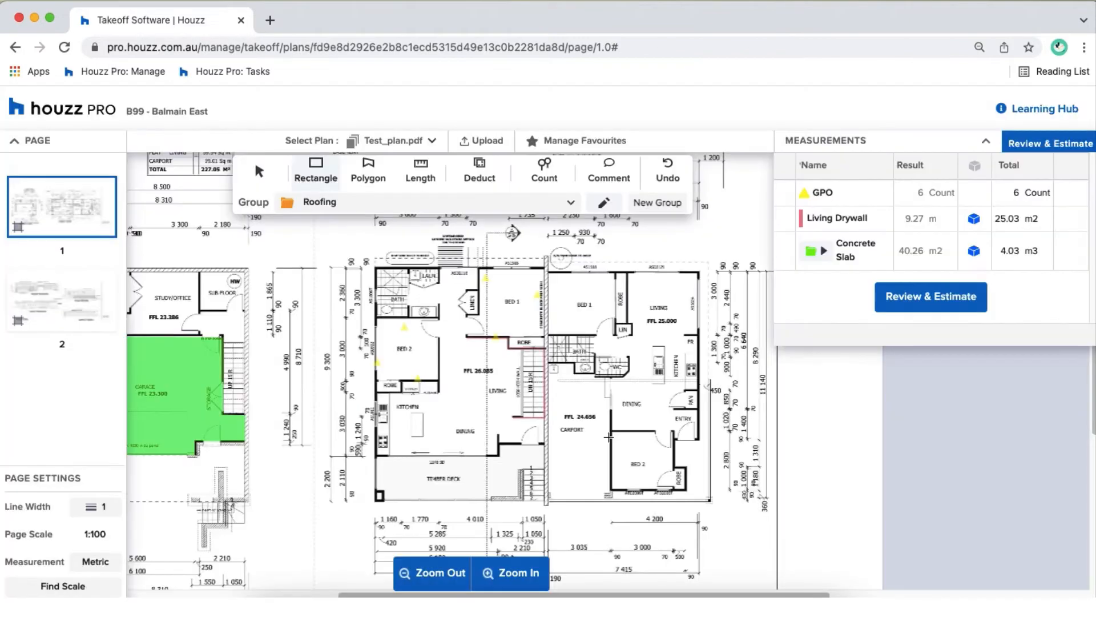
- Cover the FFL 26.085 unit, including the timber deck, with a Roofing rectangle of about 95 m2 and name it H1
{"action": "left_click_drag", "start_coordinate": [374, 268], "coordinate": [543, 500]}
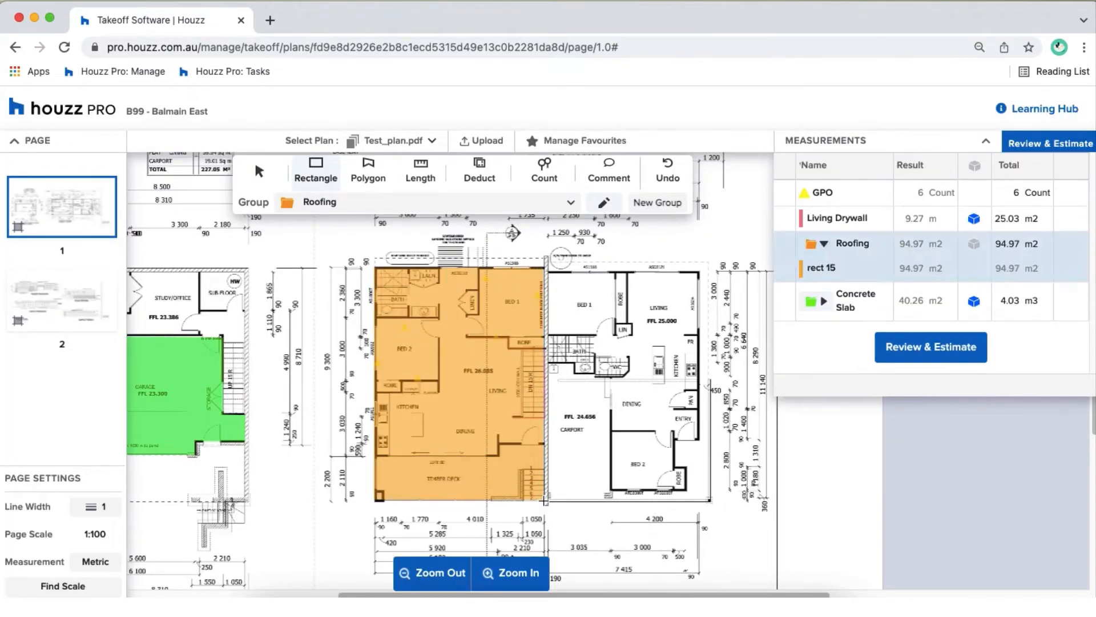
{"action": "double_click", "coordinate": [834, 266]}
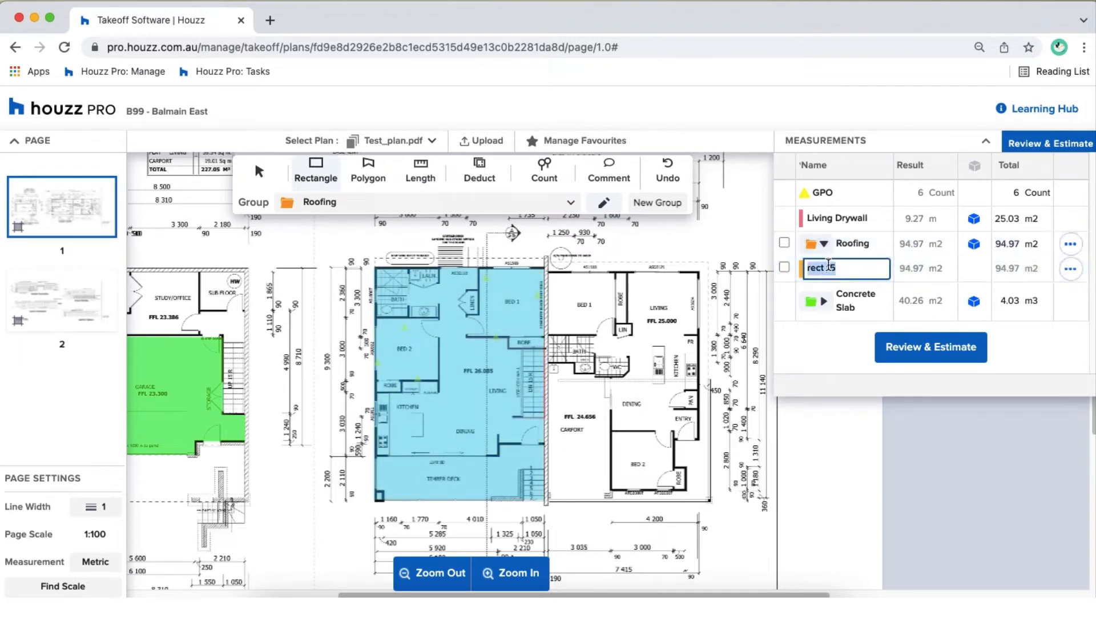
{"action": "type", "text": "H1"}
{"action": "left_click", "coordinate": [818, 343]}
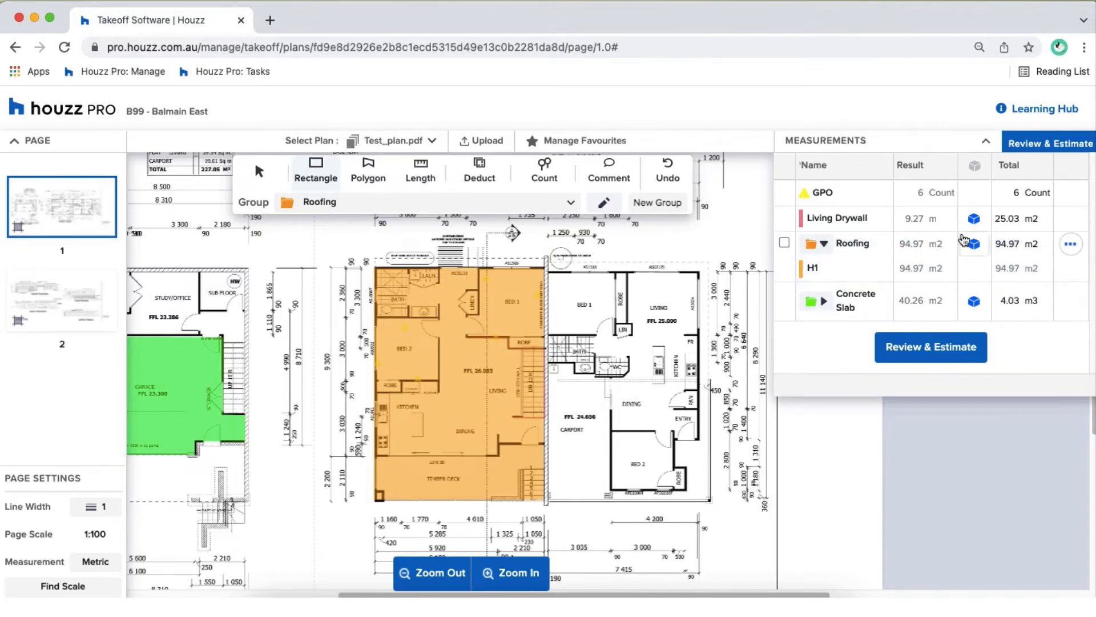
- Add a pitch of 15 degrees to the Roofing group's dimensions
{"action": "left_click", "coordinate": [974, 247]}
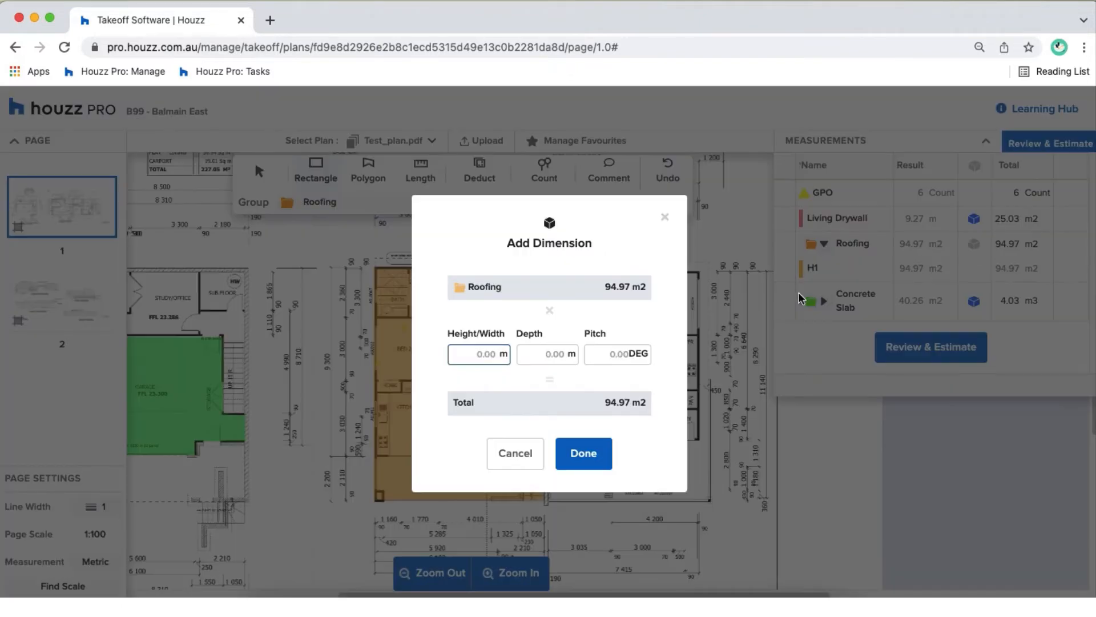
{"action": "left_click", "coordinate": [603, 353]}
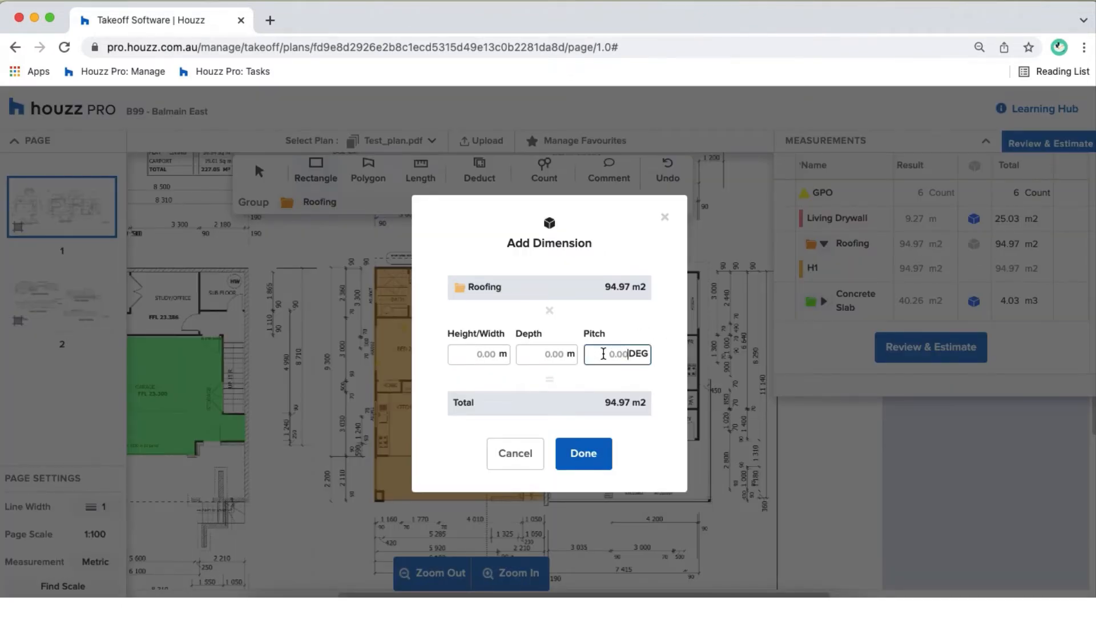
{"action": "type", "text": "15"}
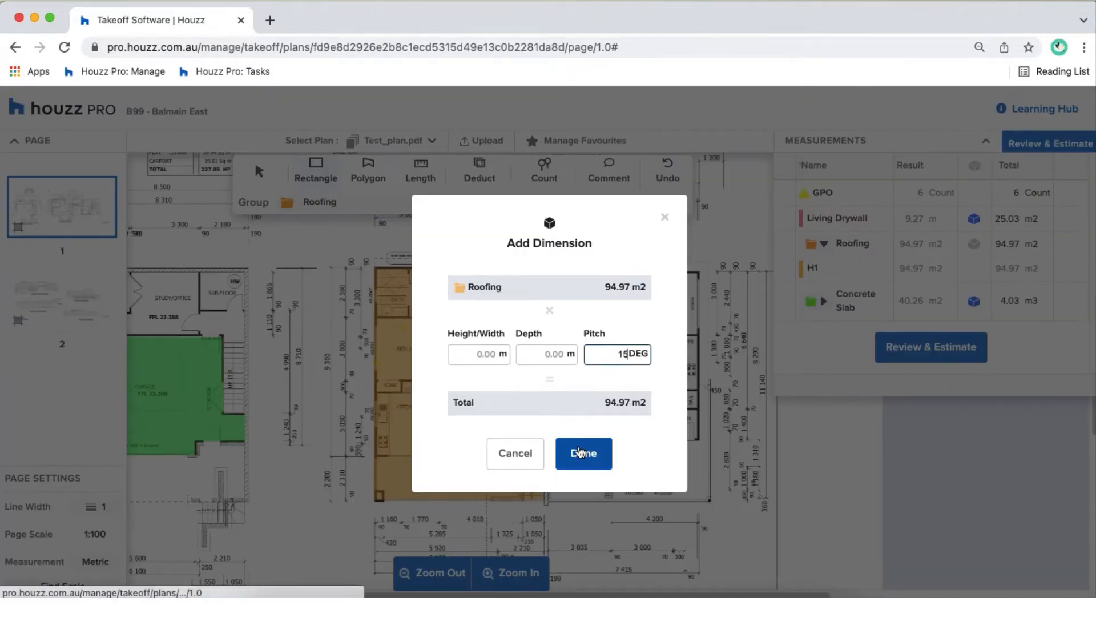
{"action": "left_click", "coordinate": [584, 453]}
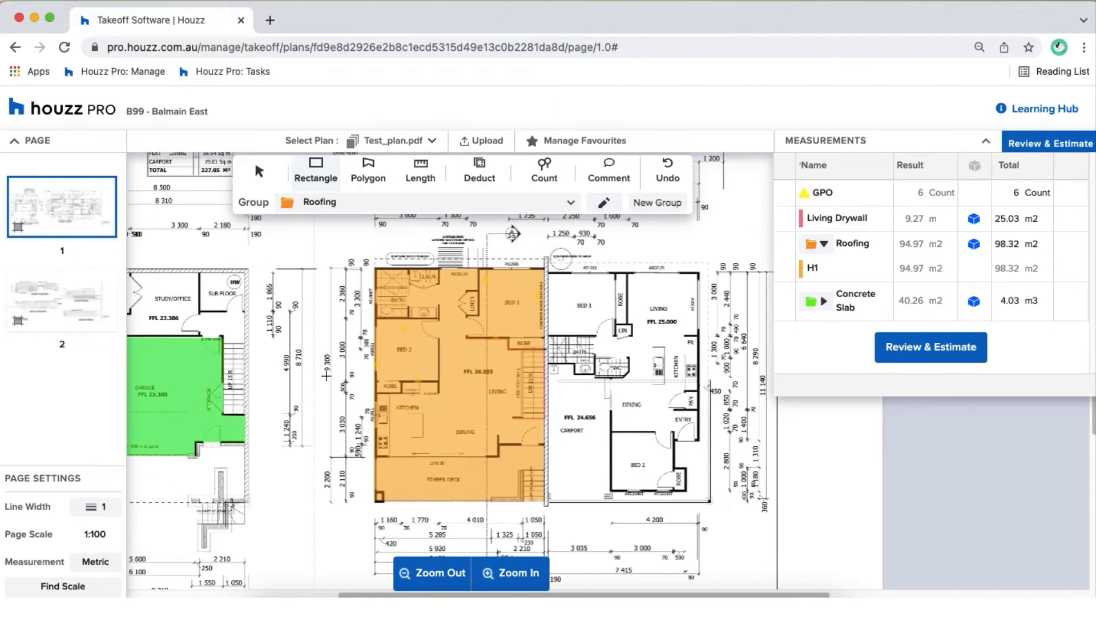
- On page 2, outline the upper-storey wall of the eastern elevation as a Timber Framing polygon of about 37.6 m2
{"action": "left_click", "coordinate": [66, 303]}
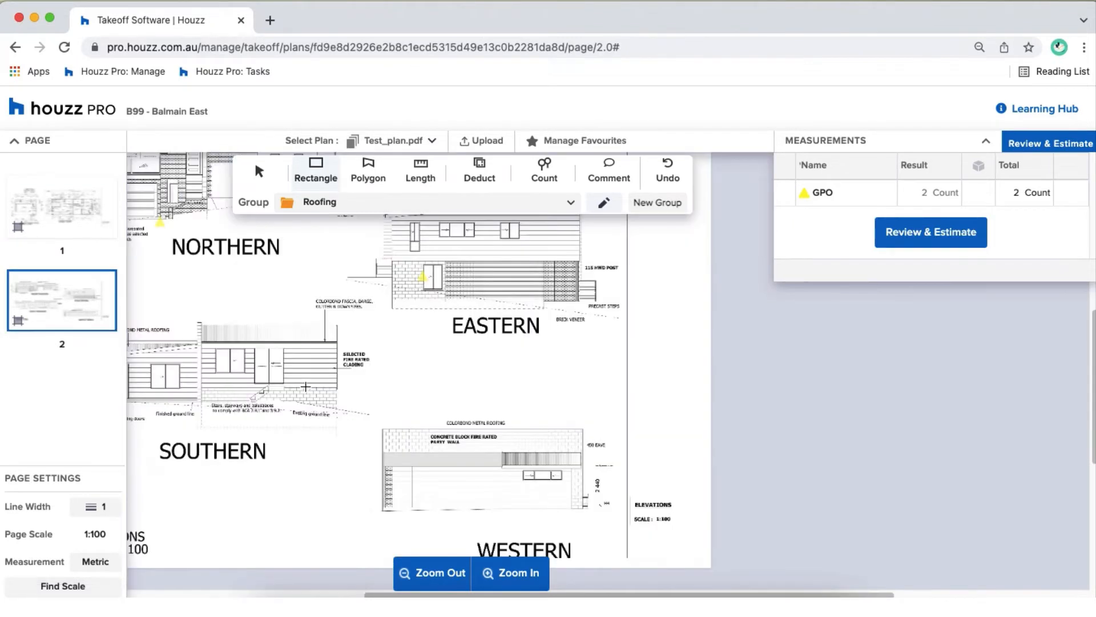
{"action": "scroll", "coordinate": [305, 405], "scroll_direction": "up", "scroll_amount": 4}
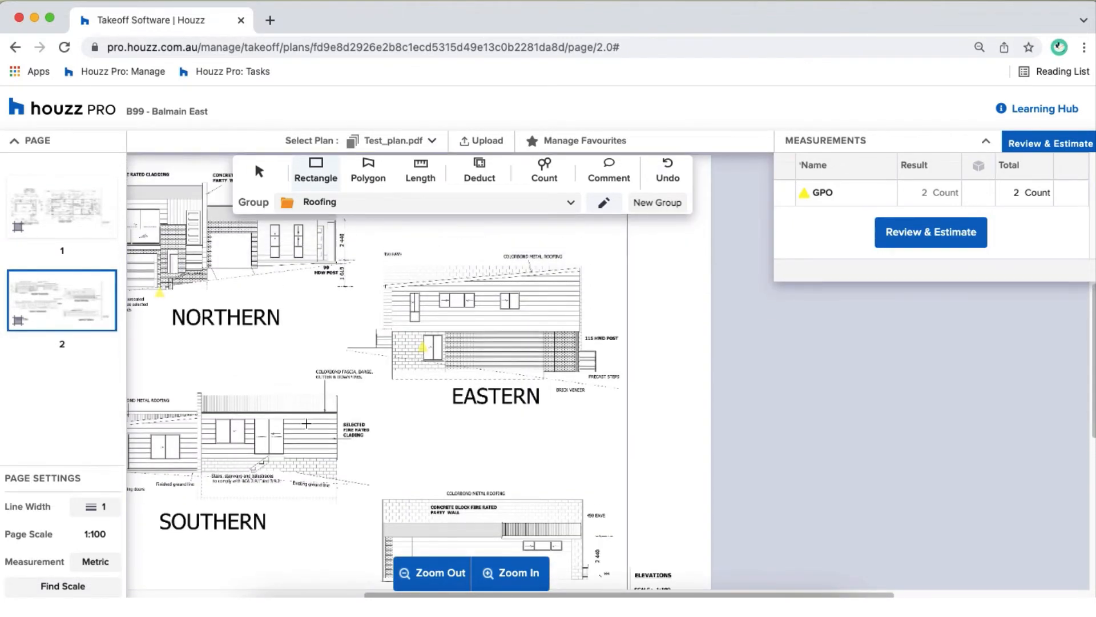
{"action": "left_click", "coordinate": [512, 581]}
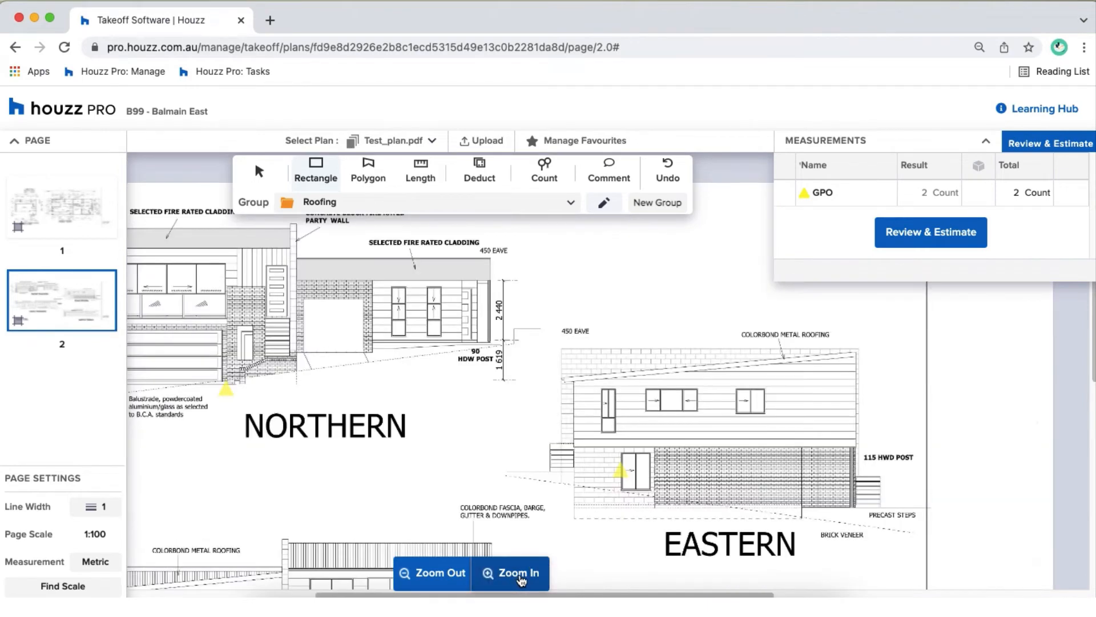
{"action": "left_click", "coordinate": [518, 580]}
{"action": "scroll", "coordinate": [498, 486], "scroll_direction": "right", "scroll_amount": 6}
{"action": "scroll", "coordinate": [580, 434], "scroll_direction": "down", "scroll_amount": 3}
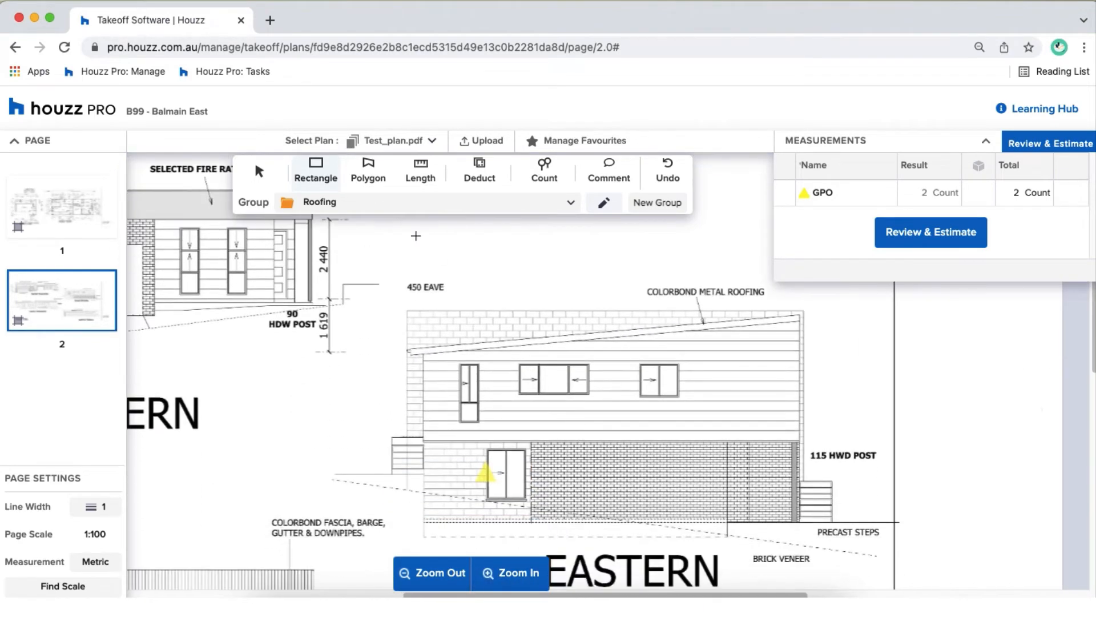
{"action": "left_click", "coordinate": [371, 175]}
{"action": "left_click", "coordinate": [367, 203]}
{"action": "scroll", "coordinate": [337, 365], "scroll_direction": "up", "scroll_amount": 2}
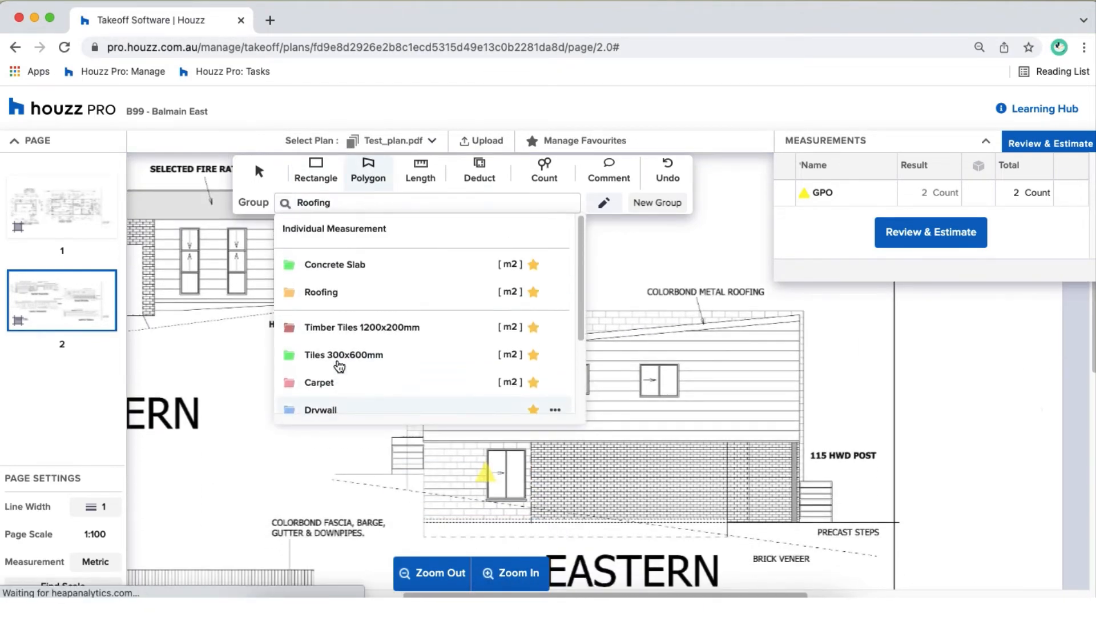
{"action": "scroll", "coordinate": [343, 368], "scroll_direction": "down", "scroll_amount": 4}
{"action": "left_click", "coordinate": [357, 368]}
{"action": "scroll", "coordinate": [451, 424], "scroll_direction": "down", "scroll_amount": 1}
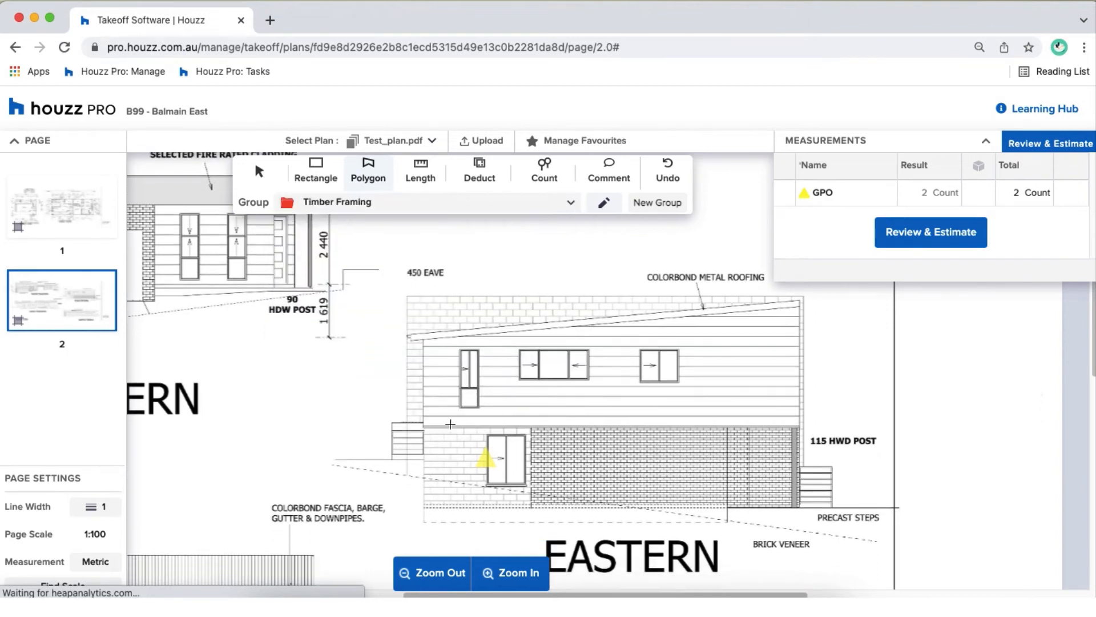
{"action": "left_click", "coordinate": [424, 426]}
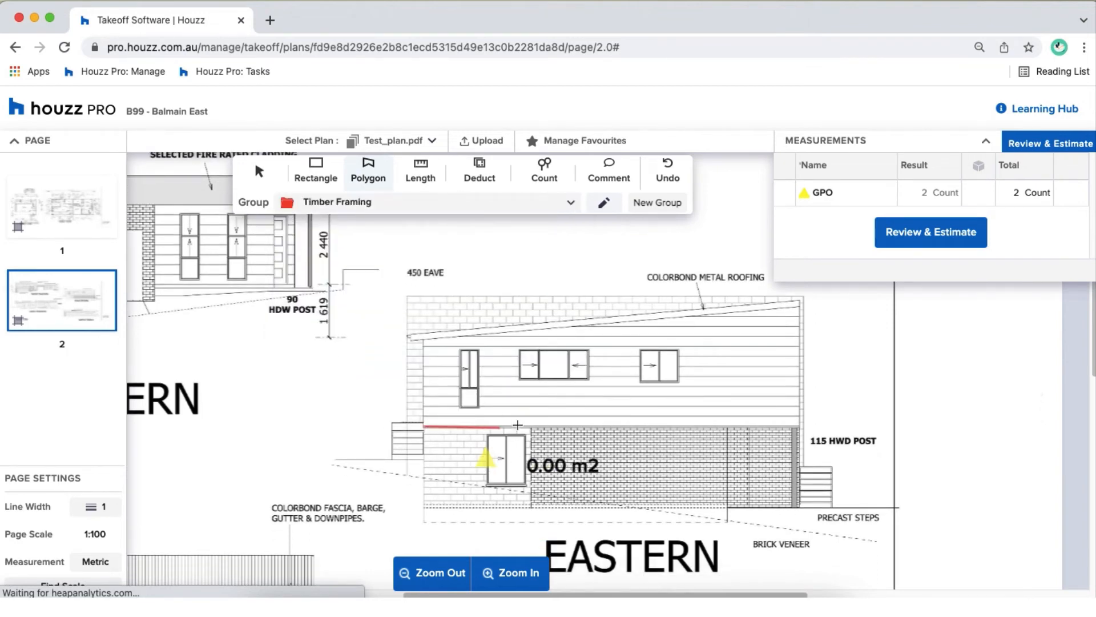
{"action": "left_click", "coordinate": [800, 426]}
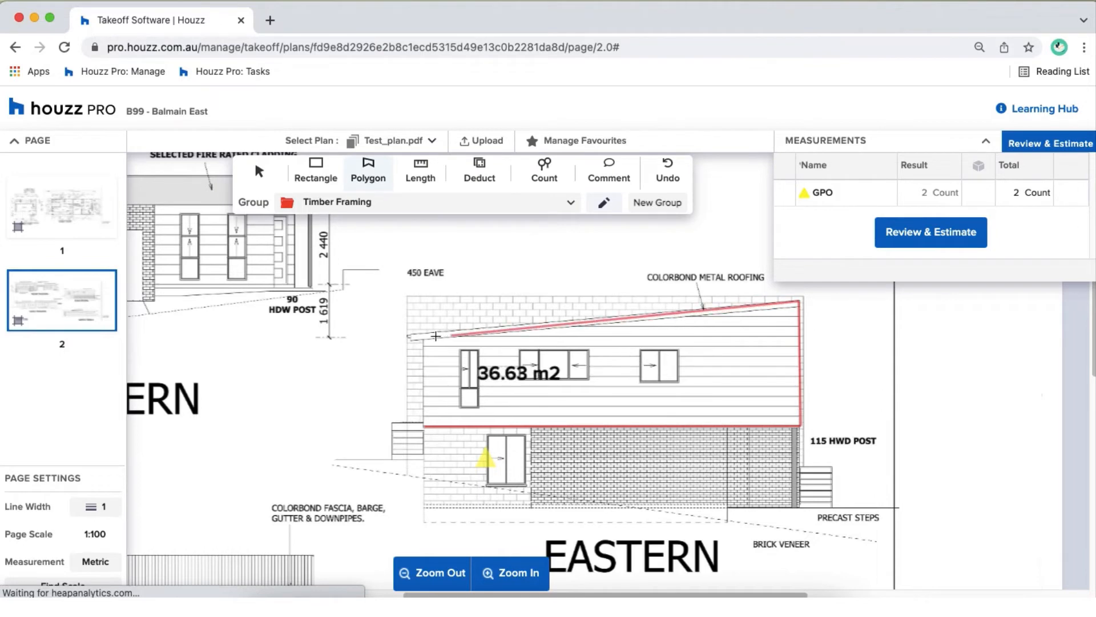
{"action": "left_click", "coordinate": [423, 339]}
{"action": "double_click", "coordinate": [424, 424]}
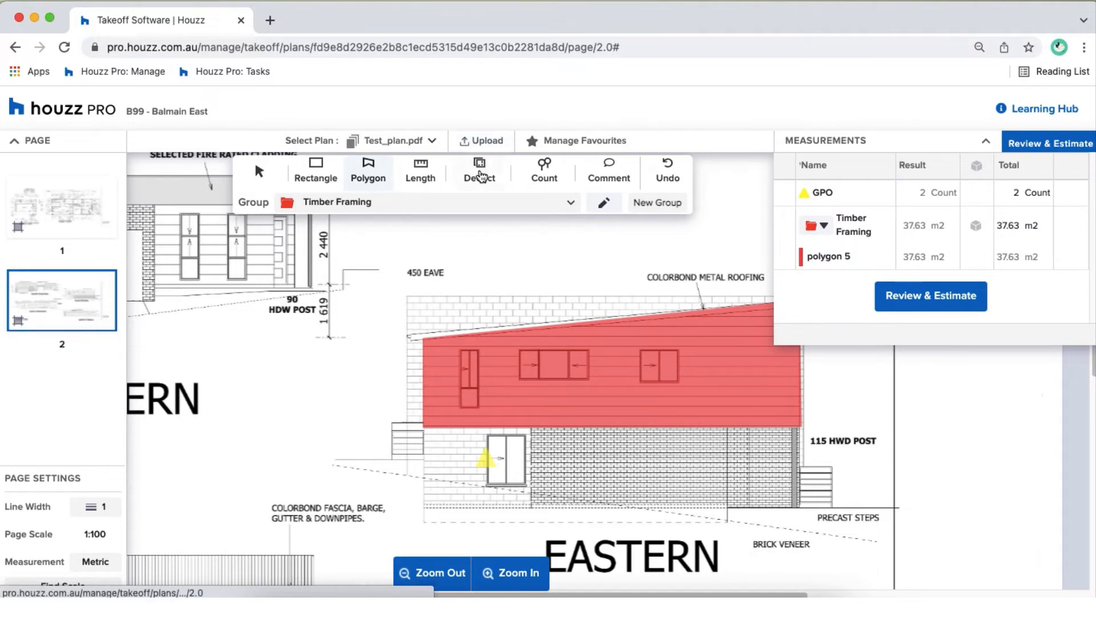
- Deduct the three upper-storey windows of the eastern elevation from the Timber Framing polygon
{"action": "left_click", "coordinate": [480, 171]}
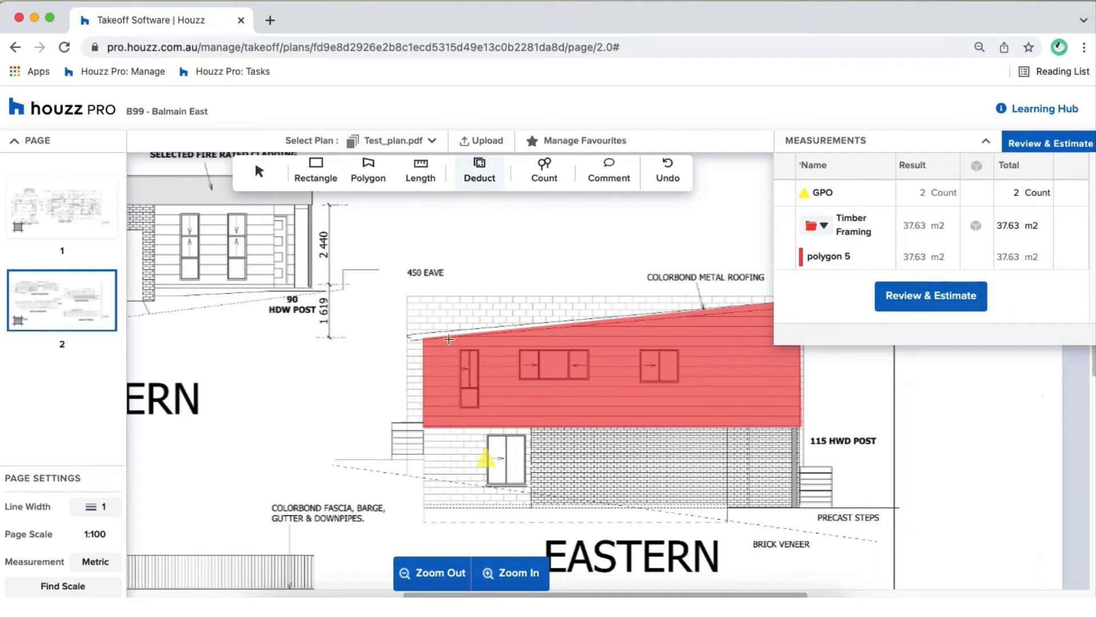
{"action": "left_click_drag", "start_coordinate": [461, 350], "coordinate": [479, 409]}
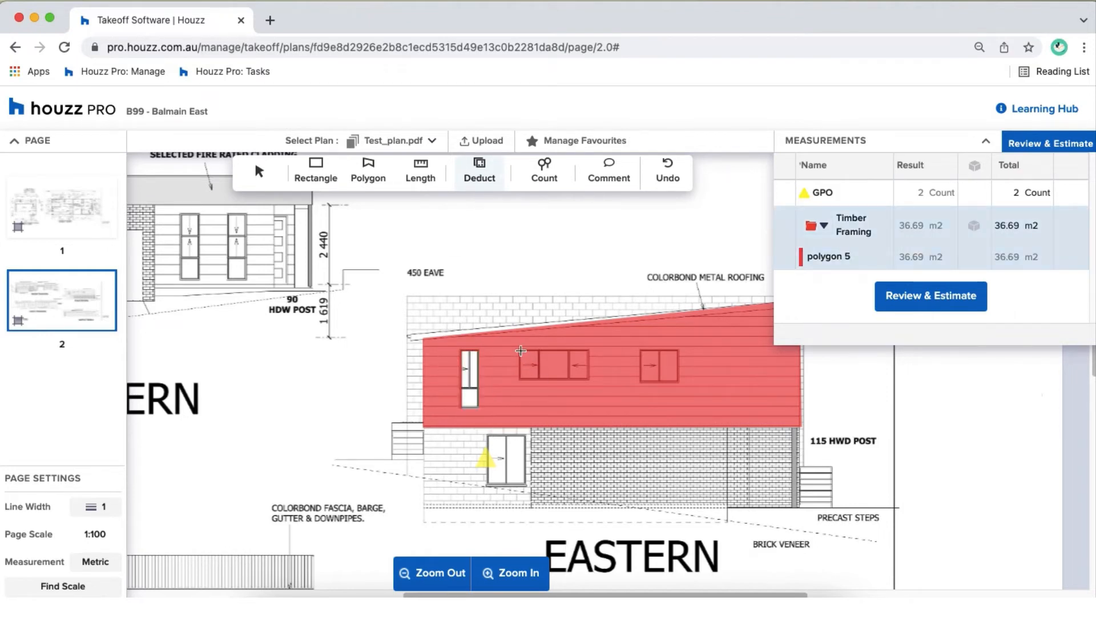
{"action": "mouse_move", "coordinate": [520, 350]}
{"action": "left_mouse_down"}
{"action": "mouse_move", "coordinate": [546, 375]}
{"action": "mouse_move", "coordinate": [588, 378]}
{"action": "left_mouse_up"}
{"action": "left_click_drag", "start_coordinate": [640, 351], "coordinate": [679, 384]}
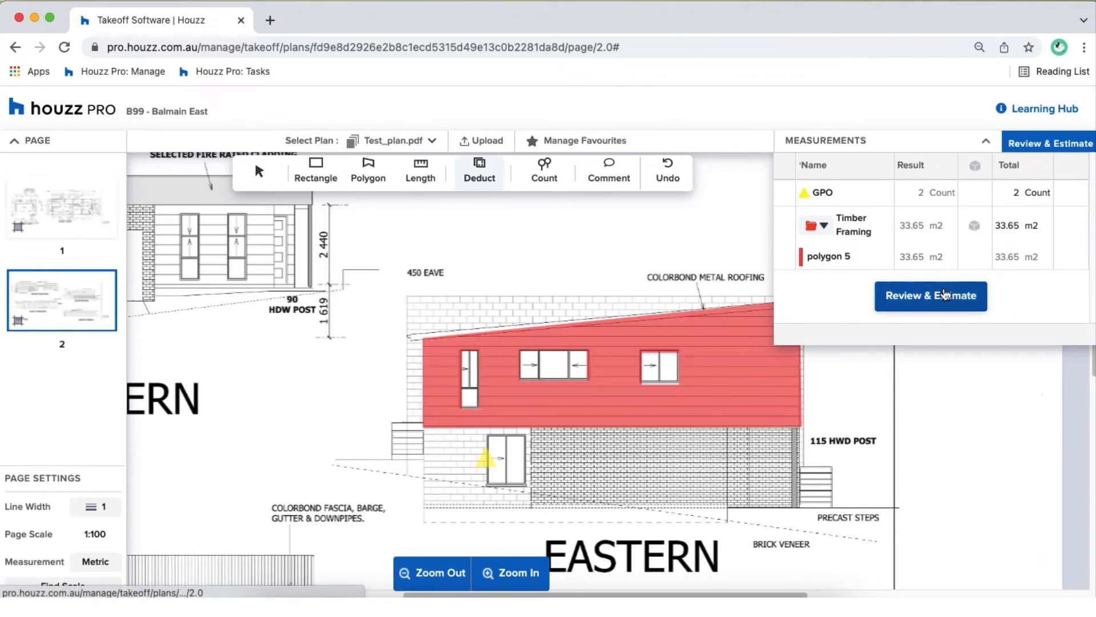
- Start a new estimate from the reviewed measurements with the Combine Groups option, and check its Takeoffs items
{"action": "left_click", "coordinate": [932, 296]}
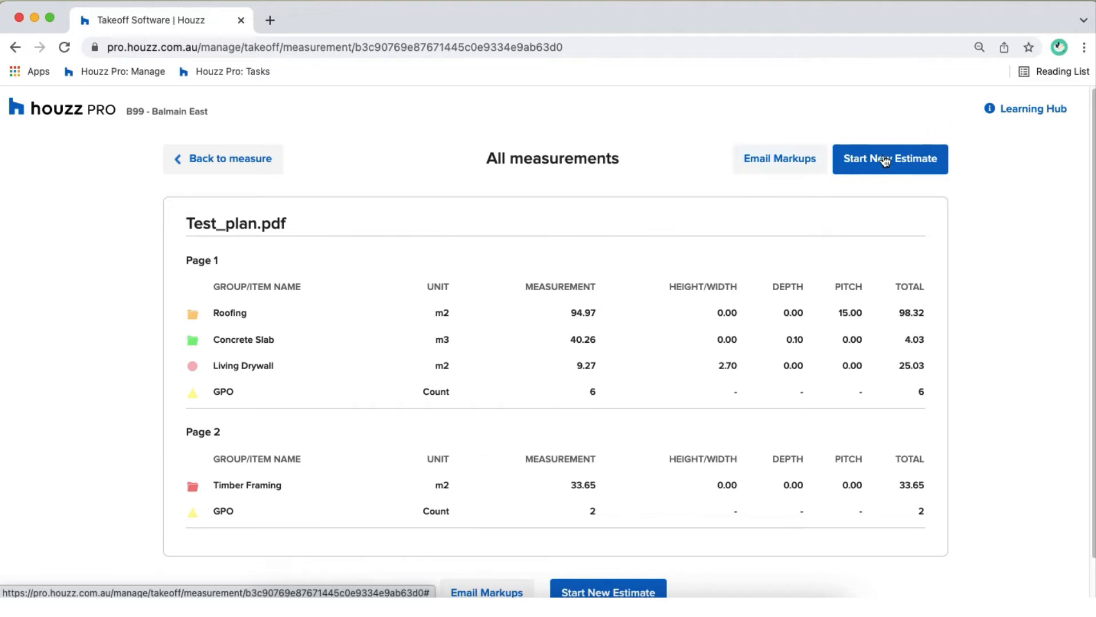
{"action": "scroll", "coordinate": [995, 207], "scroll_direction": "down", "scroll_amount": 1}
{"action": "scroll", "coordinate": [996, 207], "scroll_direction": "up", "scroll_amount": 1}
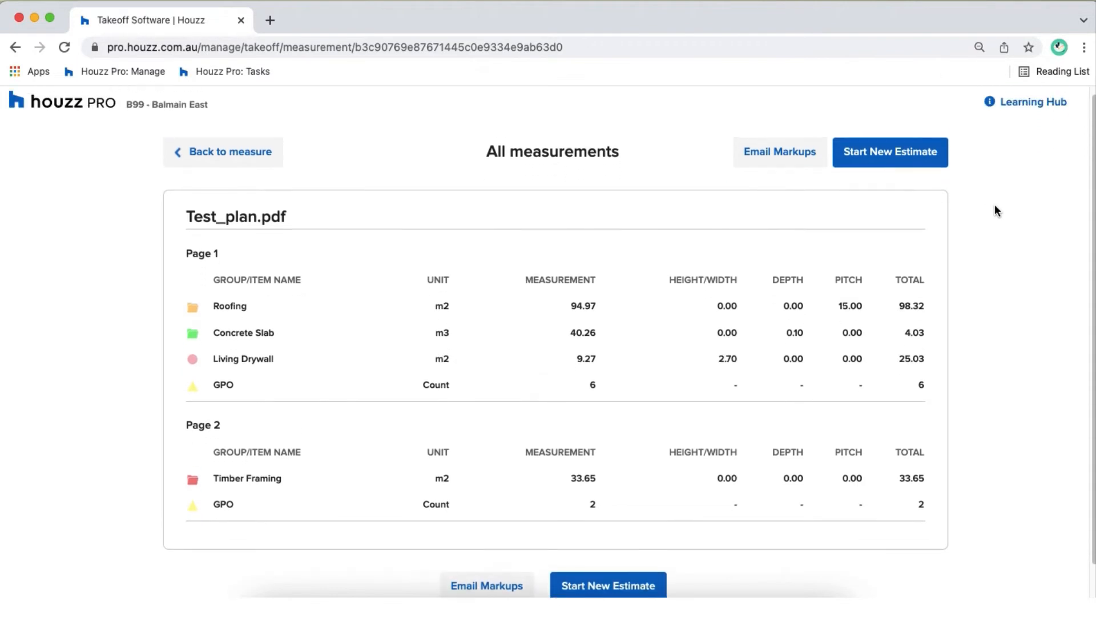
{"action": "left_click", "coordinate": [894, 164]}
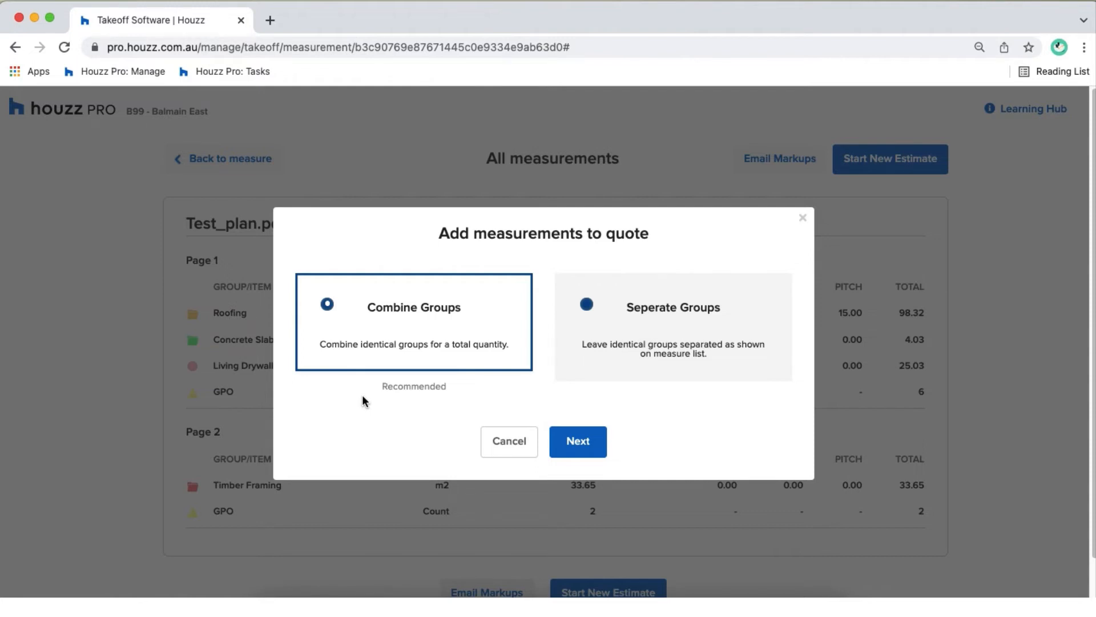
{"action": "left_click", "coordinate": [629, 347]}
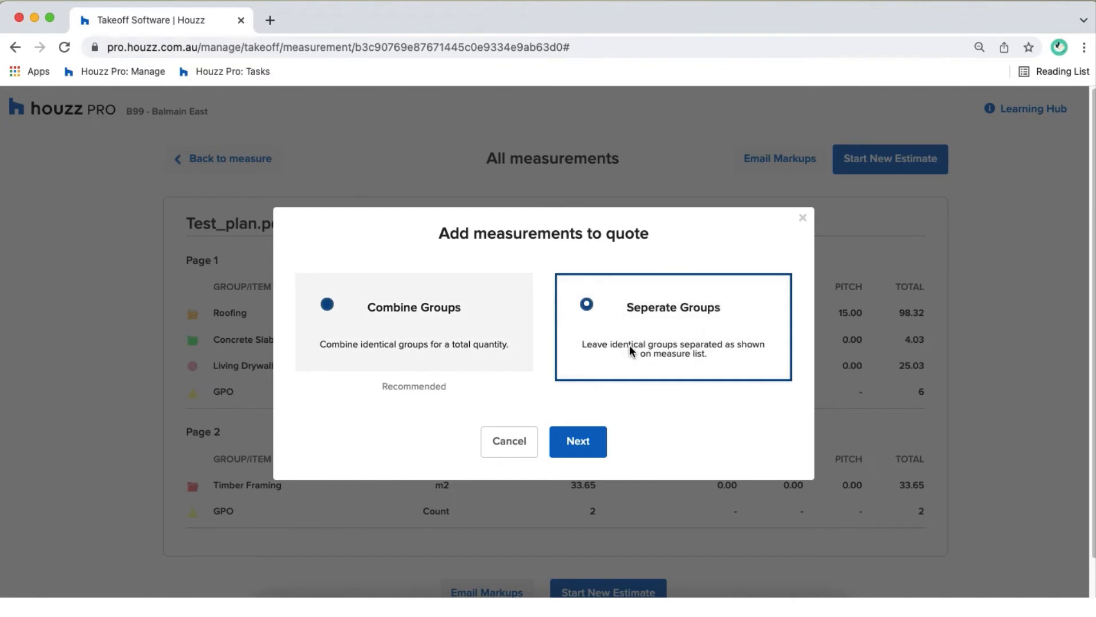
{"action": "left_click", "coordinate": [507, 346]}
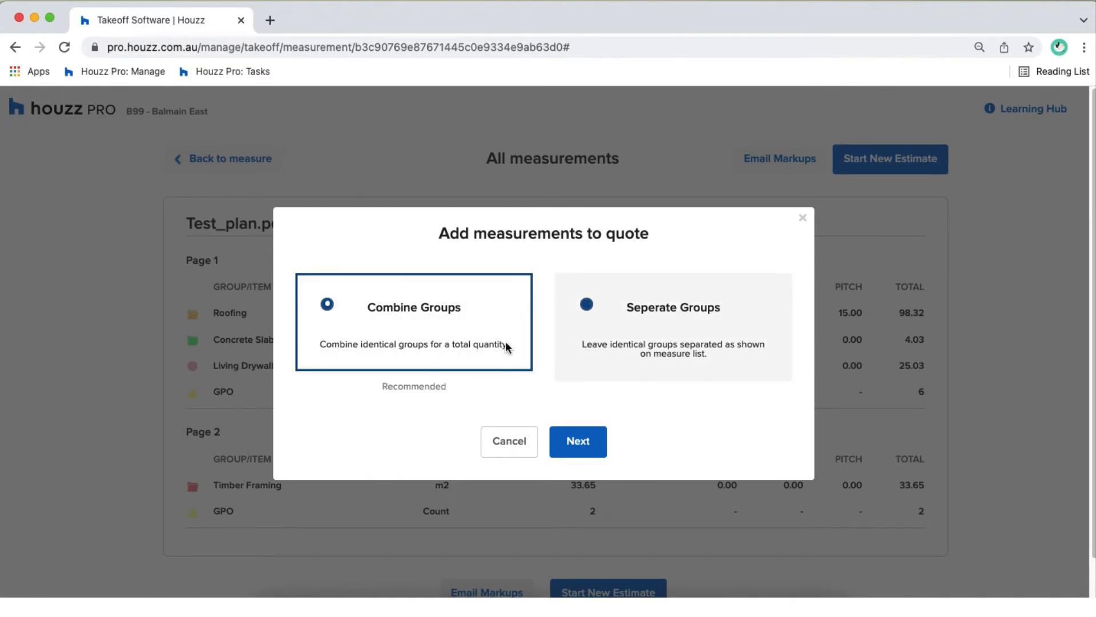
{"action": "left_click", "coordinate": [585, 448]}
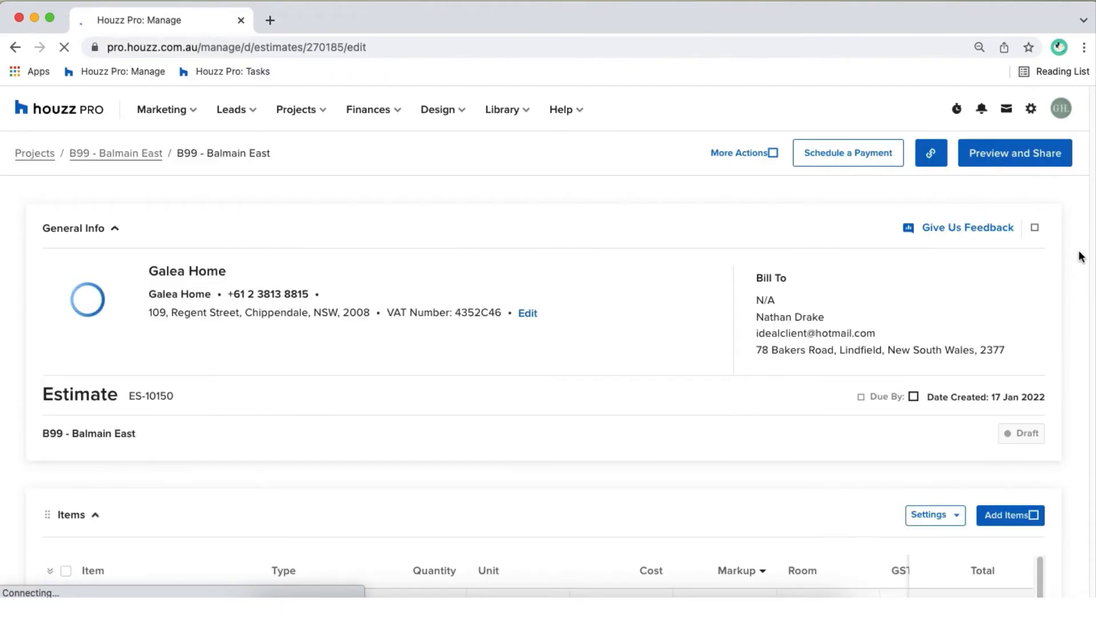
{"action": "scroll", "coordinate": [1080, 257], "scroll_direction": "down", "scroll_amount": 4}
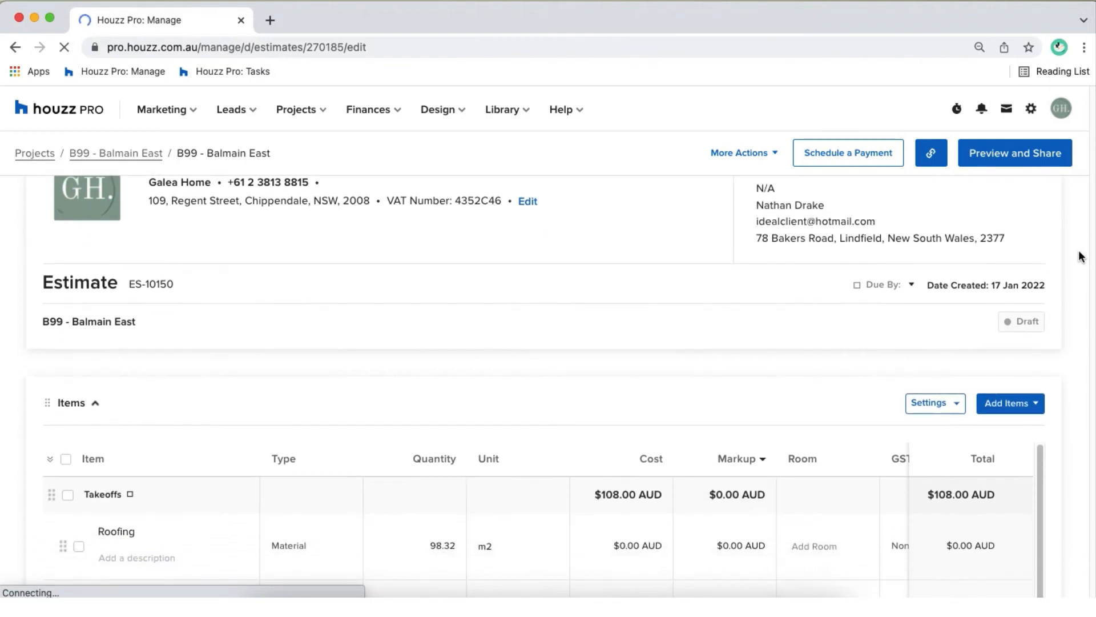
{"action": "scroll", "coordinate": [1081, 257], "scroll_direction": "down", "scroll_amount": 2}
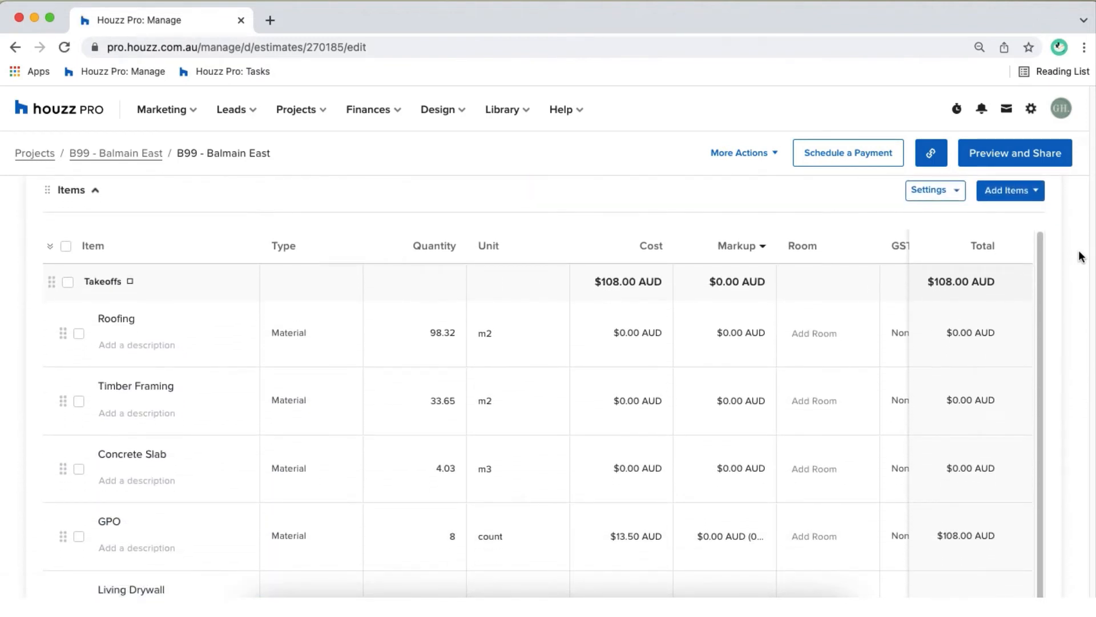
{"action": "scroll", "coordinate": [1081, 257], "scroll_direction": "up", "scroll_amount": 2}
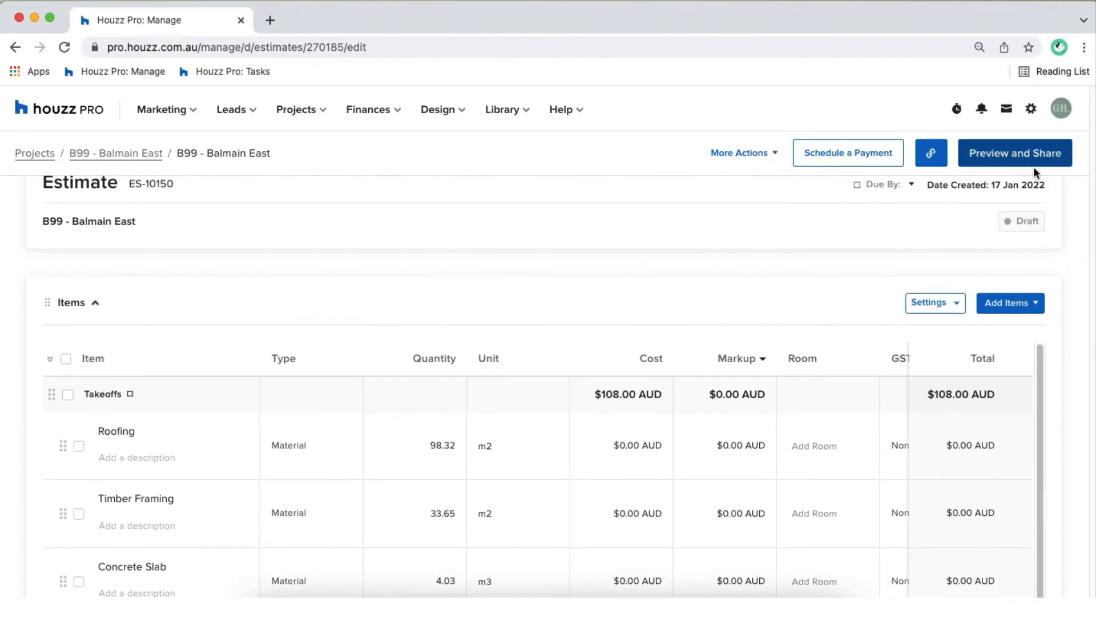
{"action": "scroll", "coordinate": [1081, 264], "scroll_direction": "up", "scroll_amount": 3}
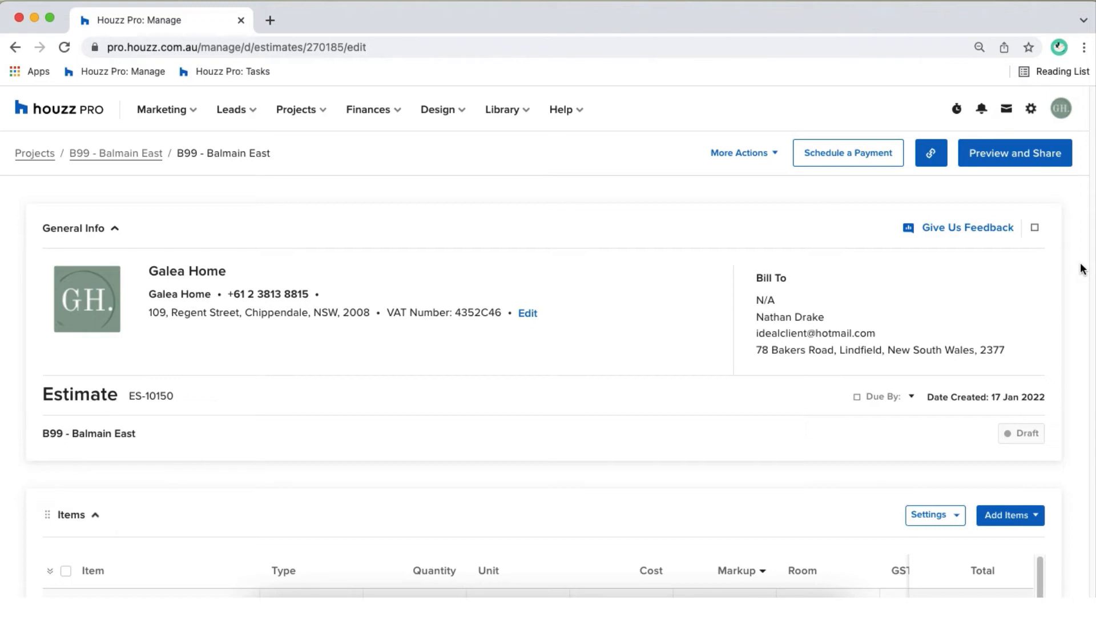
- In the estimate's general details, set the due date to 31 Jan 2022 and the custom document type to Quote
{"action": "left_click", "coordinate": [1036, 227]}
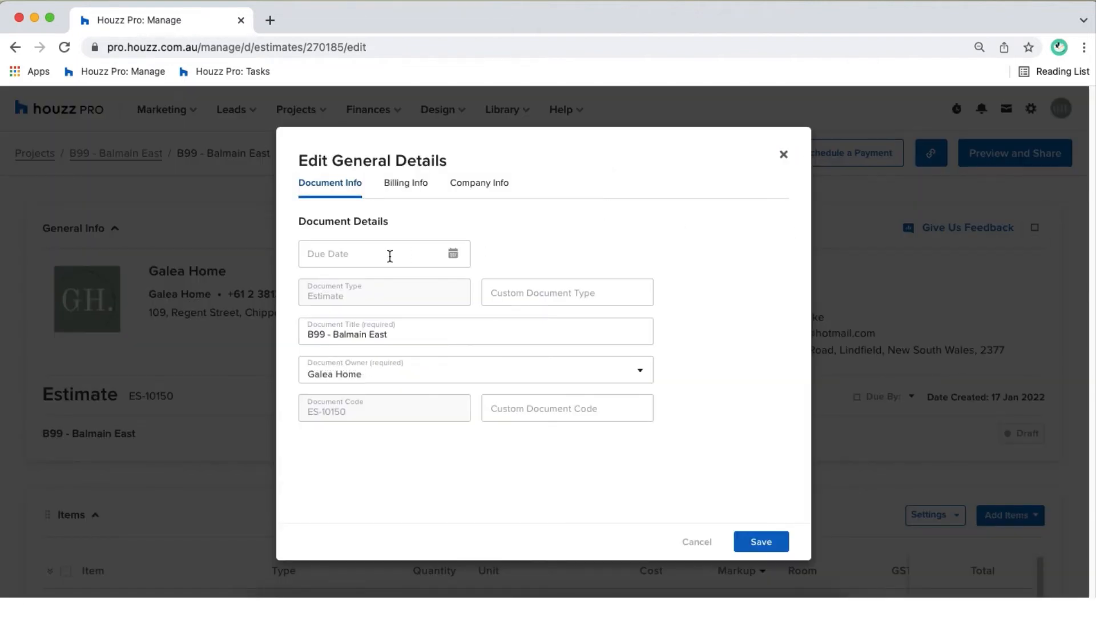
{"action": "left_click", "coordinate": [390, 256]}
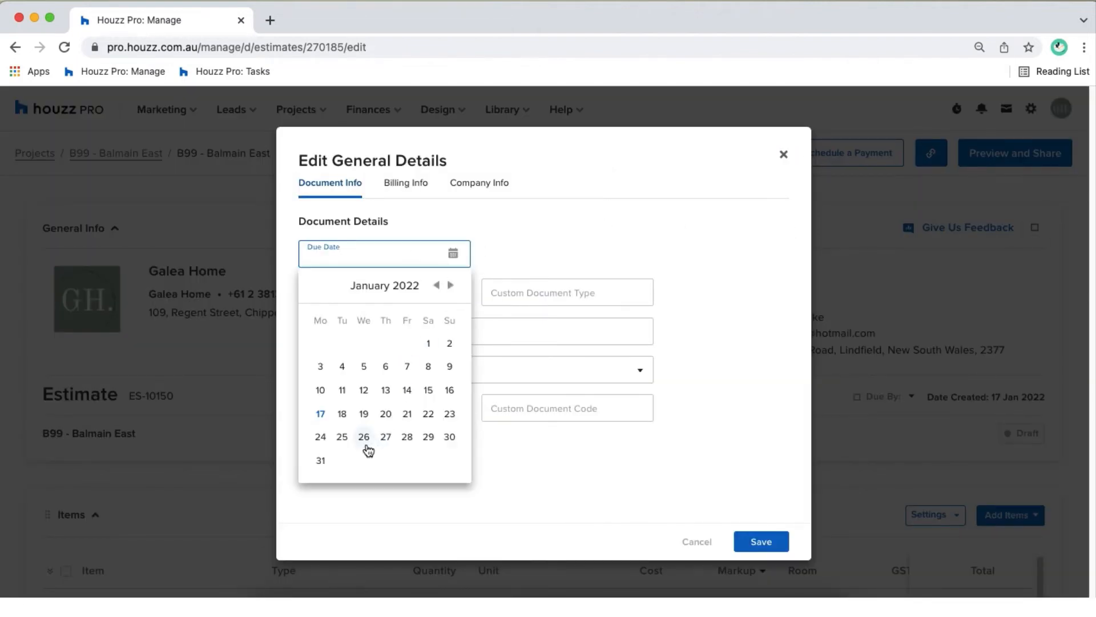
{"action": "left_click", "coordinate": [321, 461]}
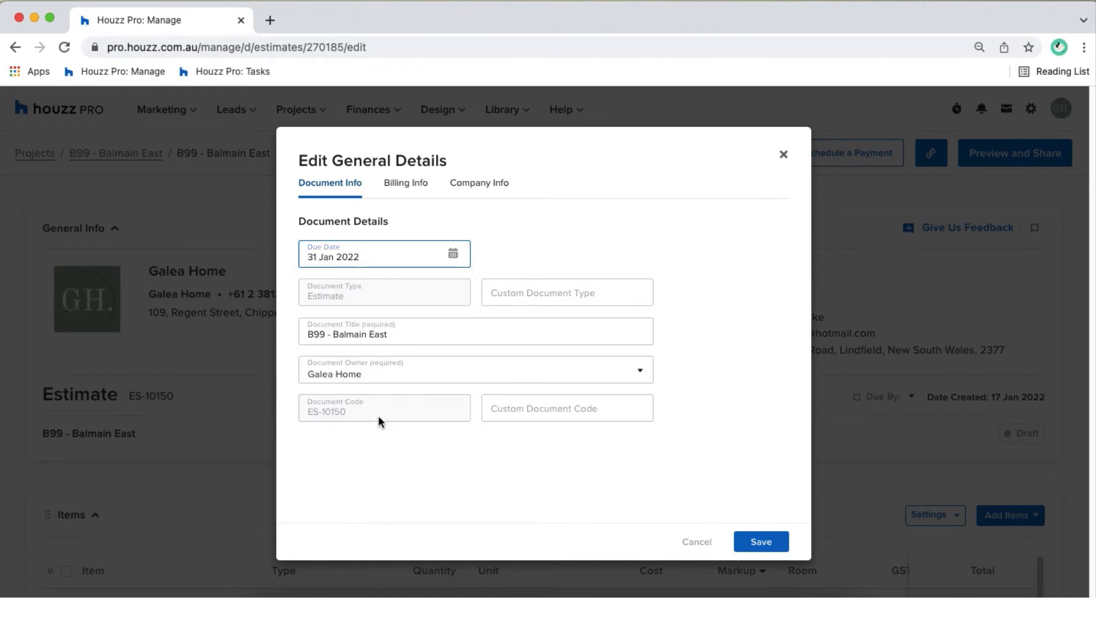
{"action": "left_click", "coordinate": [529, 291]}
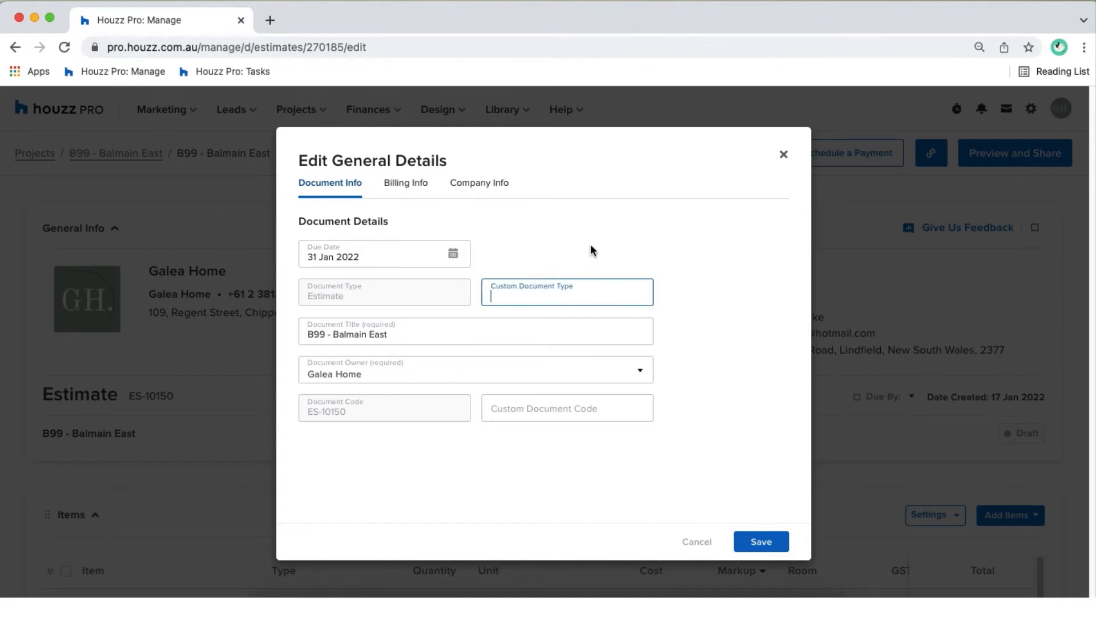
{"action": "type", "text": "Quote"}
- Check the document title, document owner and custom document code in the estimate's general details, and save the details
{"action": "left_click", "coordinate": [533, 341]}
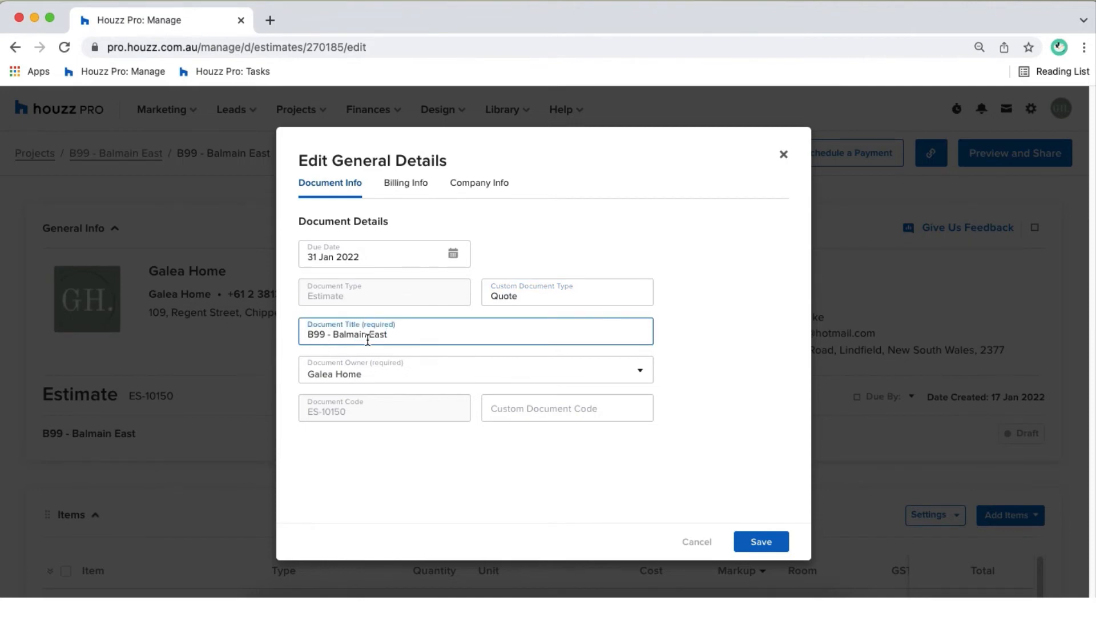
{"action": "left_click", "coordinate": [401, 377]}
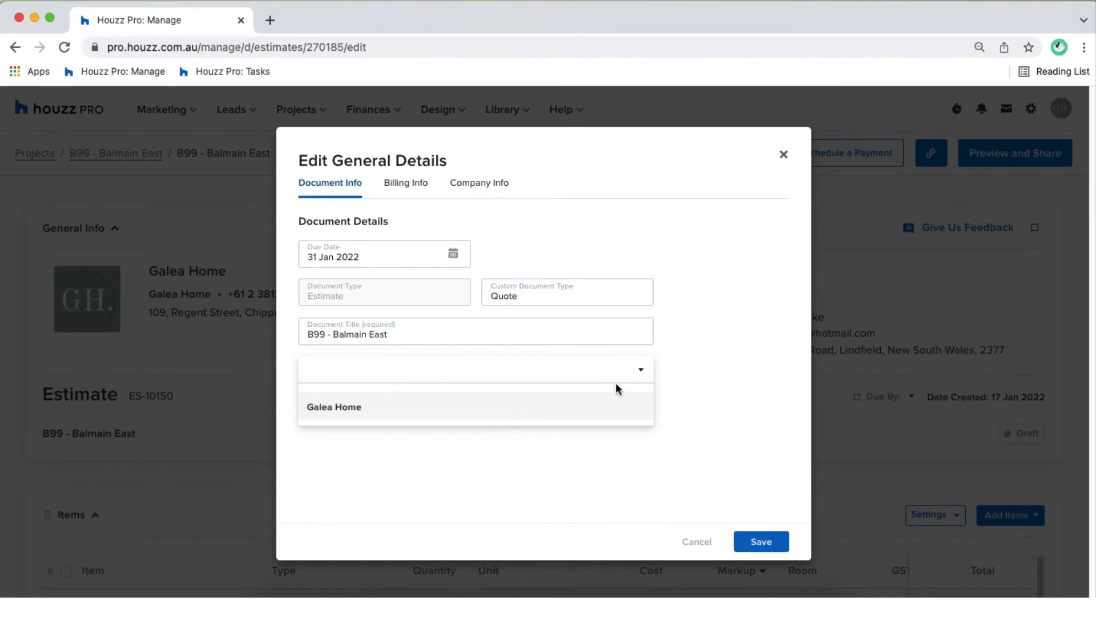
{"action": "left_click", "coordinate": [587, 421]}
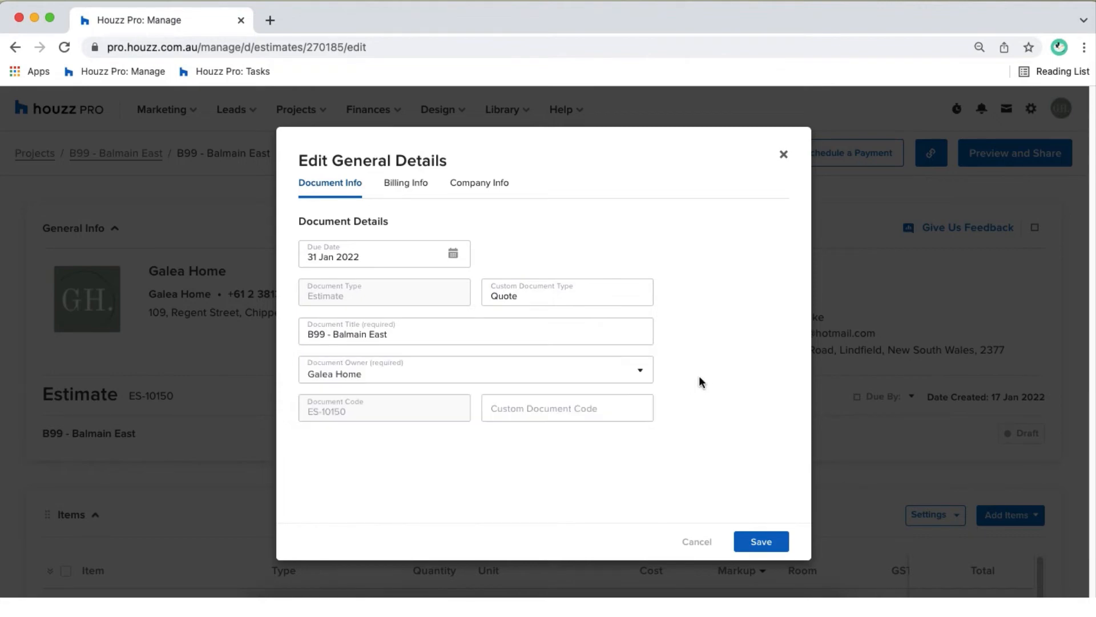
{"action": "left_click", "coordinate": [619, 408]}
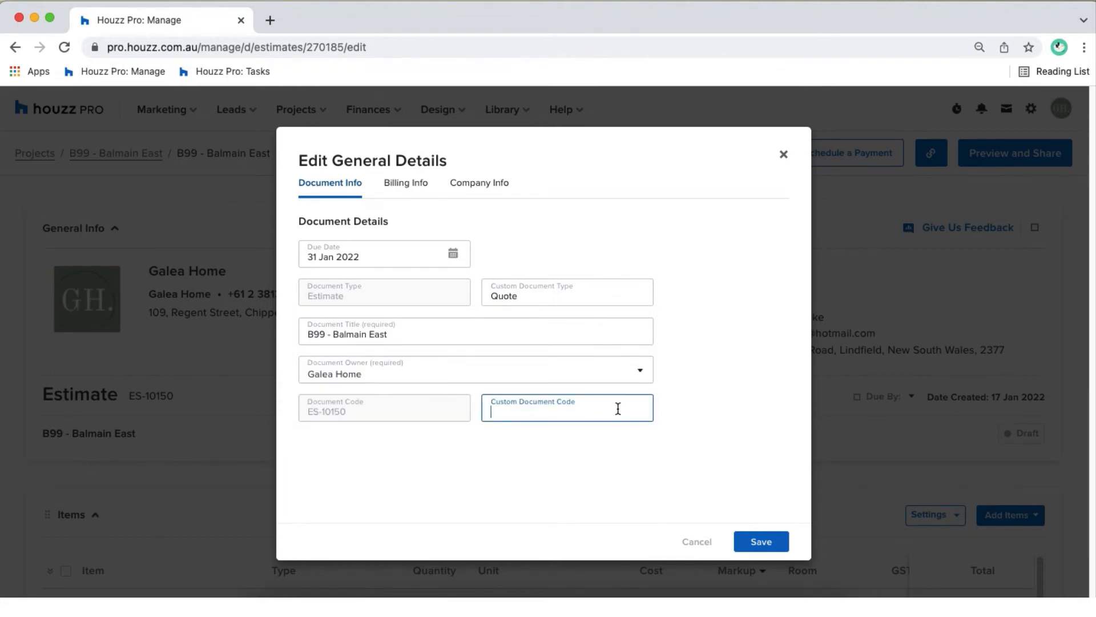
{"action": "scroll", "coordinate": [120, 405], "scroll_direction": "up", "scroll_amount": 5}
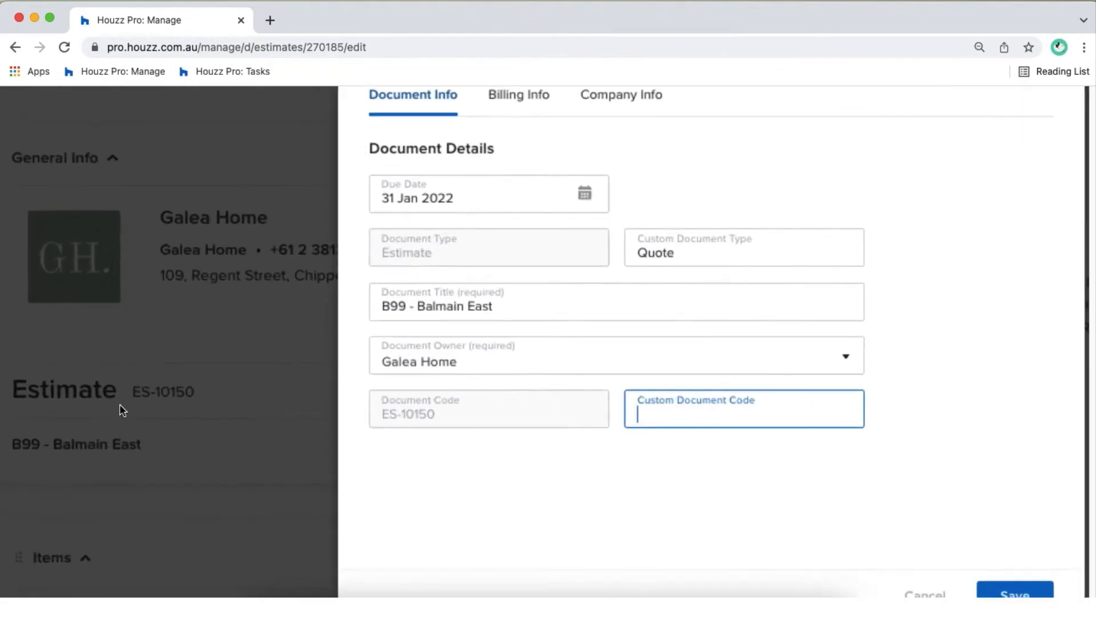
{"action": "scroll", "coordinate": [120, 406], "scroll_direction": "left", "scroll_amount": 3}
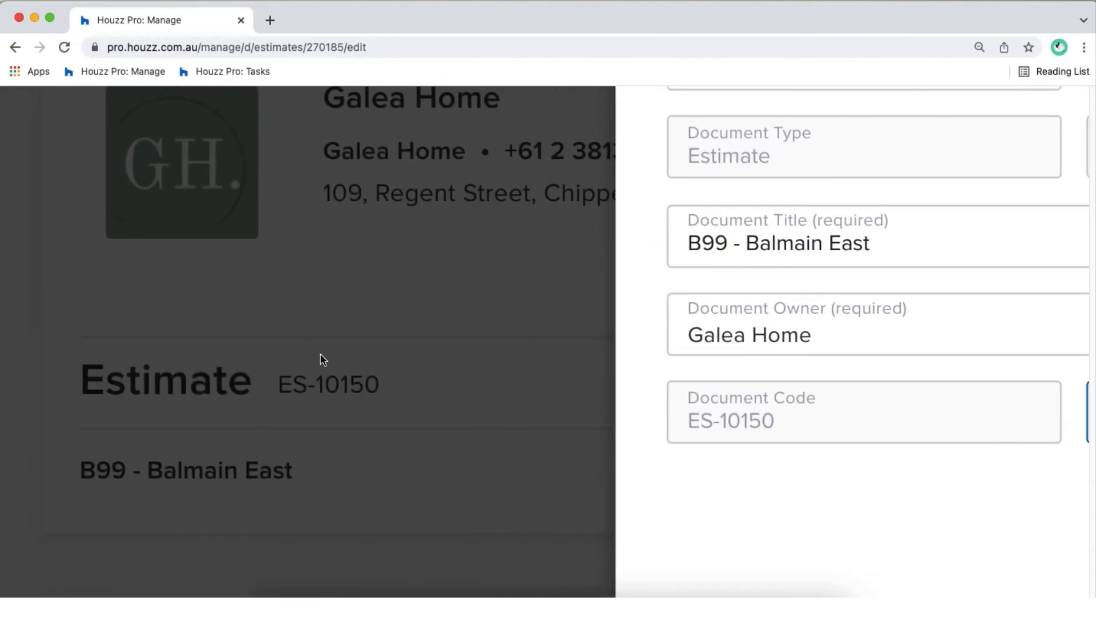
{"action": "scroll", "coordinate": [303, 403], "scroll_direction": "down", "scroll_amount": 5}
{"action": "left_click", "coordinate": [761, 541]}
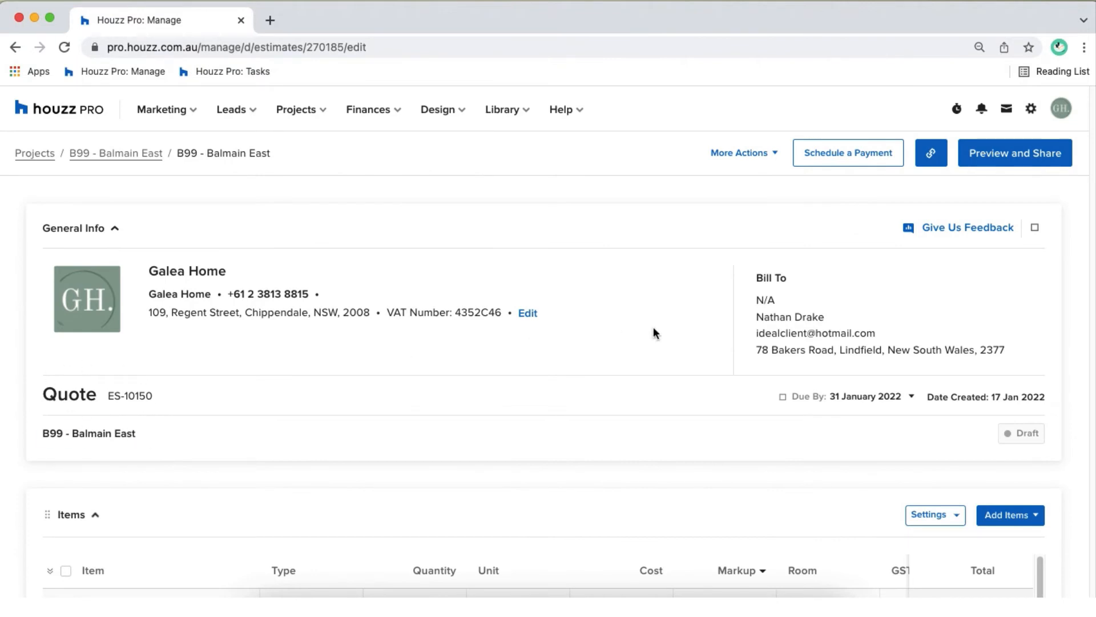
- In the items table settings, try hiding the item descriptions and showing item images, and restore both options
{"action": "scroll", "coordinate": [655, 333], "scroll_direction": "down", "scroll_amount": 5}
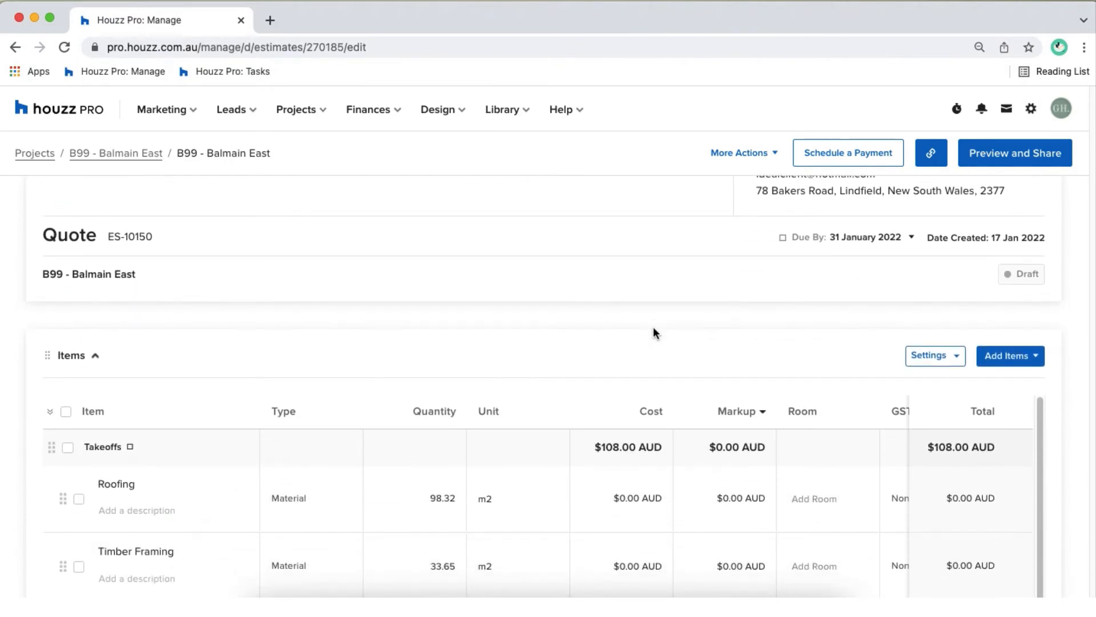
{"action": "scroll", "coordinate": [656, 334], "scroll_direction": "down", "scroll_amount": 1}
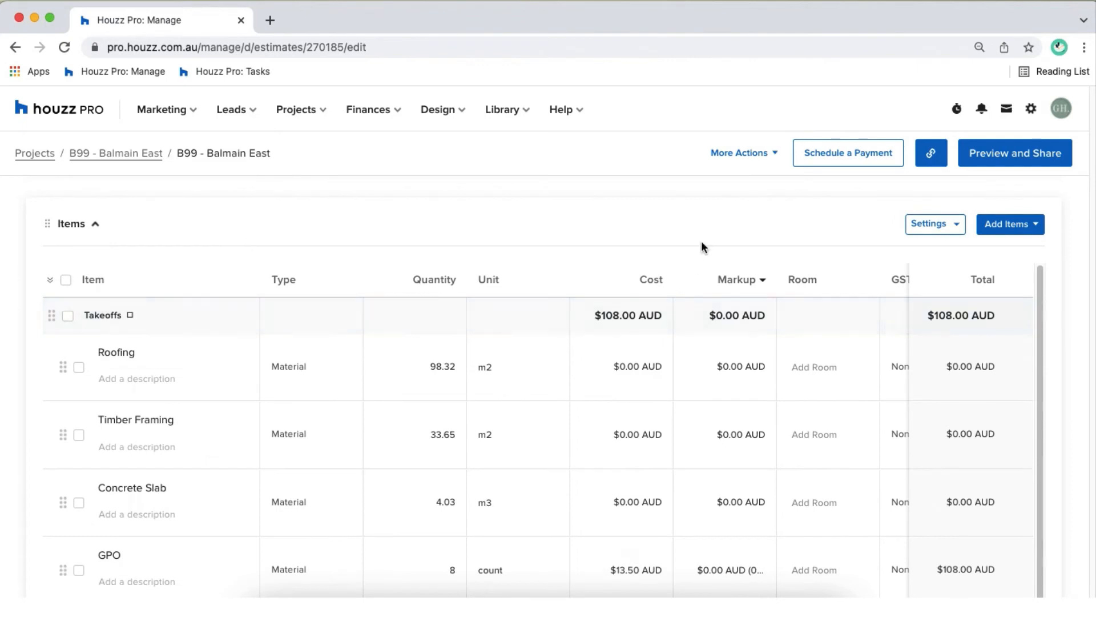
{"action": "left_click", "coordinate": [932, 225]}
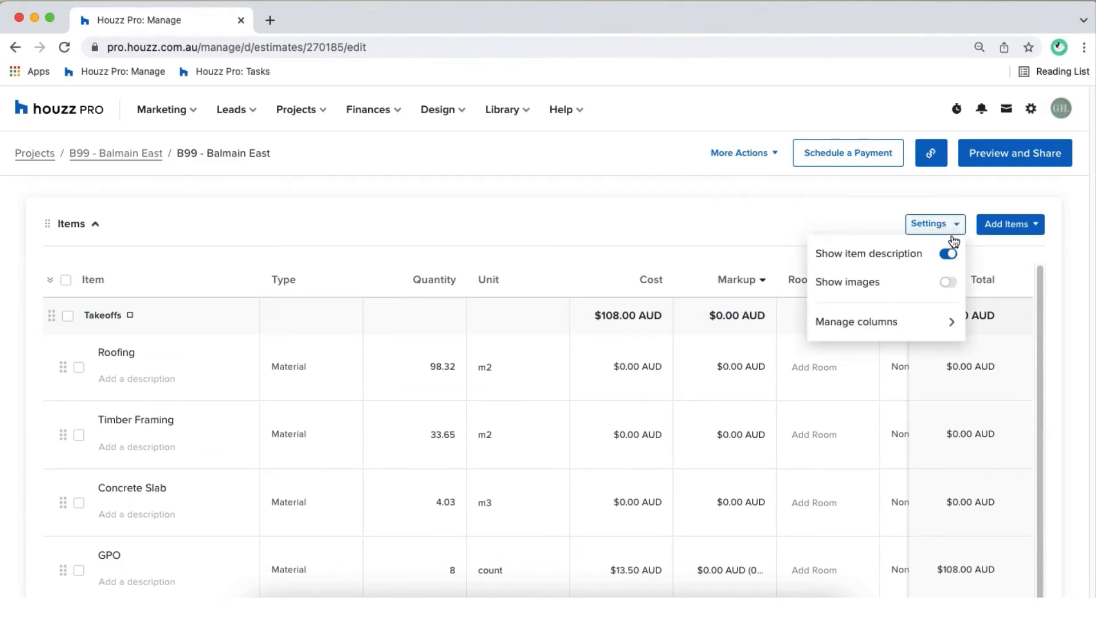
{"action": "left_click", "coordinate": [948, 255]}
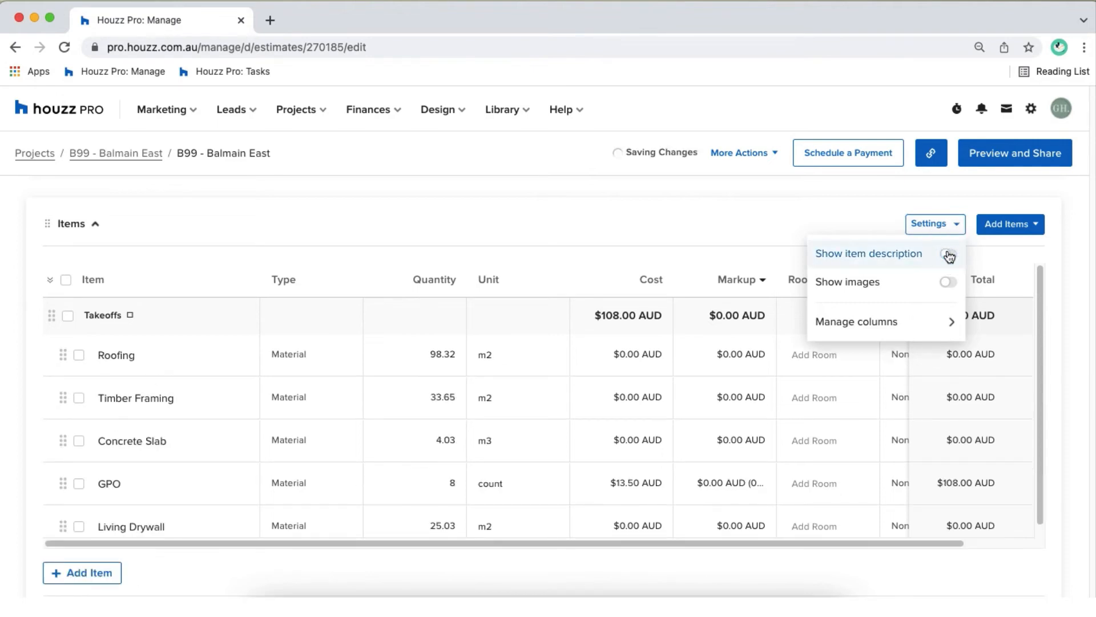
{"action": "left_click", "coordinate": [948, 283]}
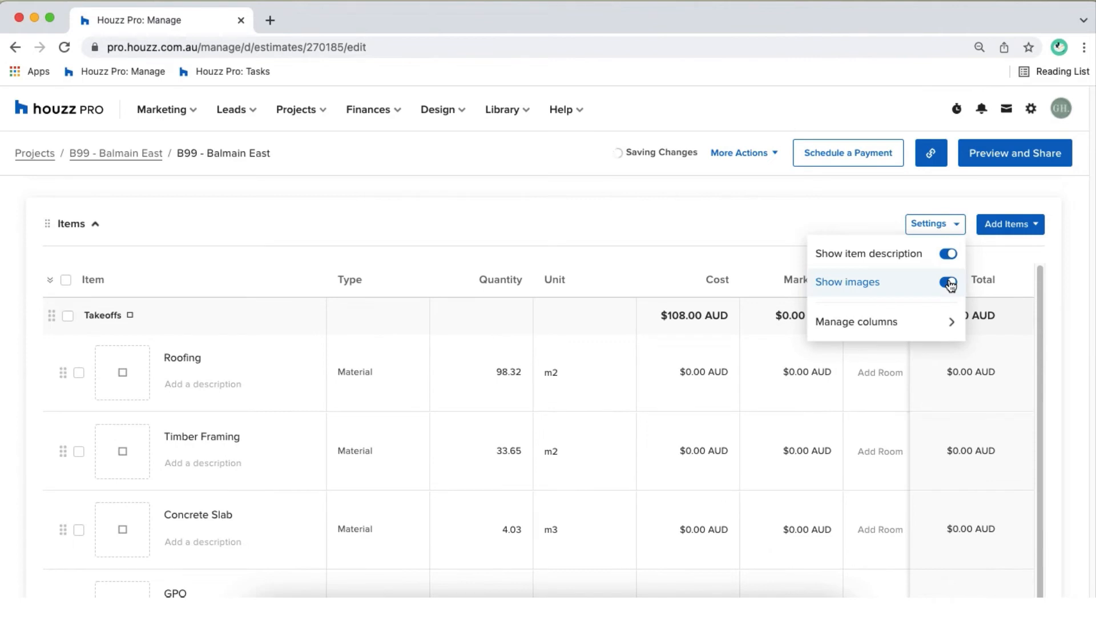
{"action": "left_click", "coordinate": [949, 283]}
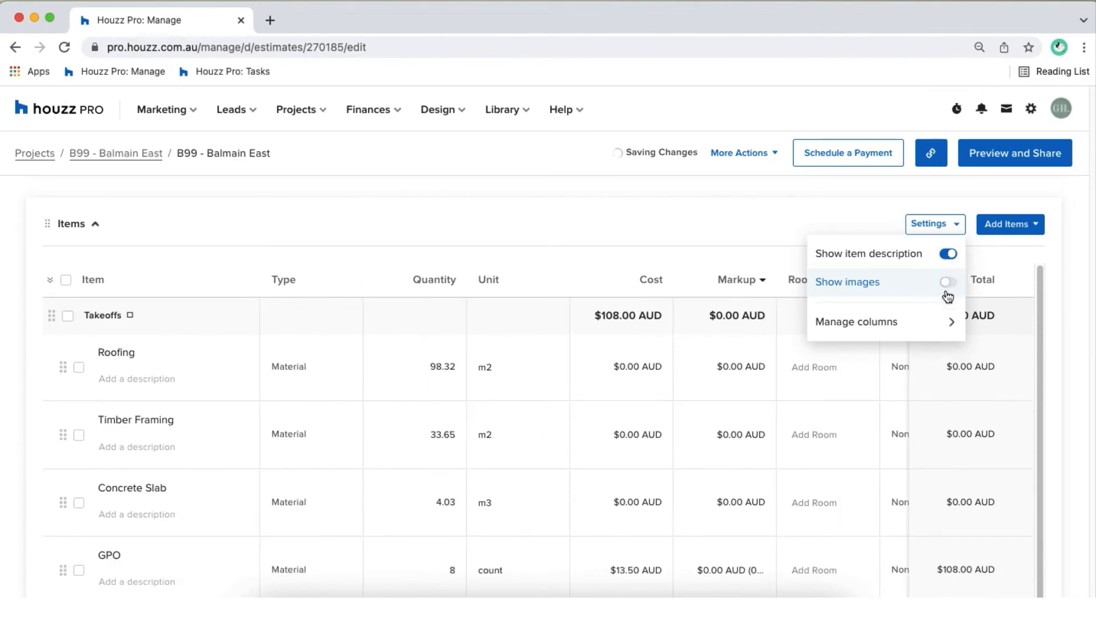
- Reorder the items table columns so that Unit comes before Quantity
{"action": "left_click", "coordinate": [947, 324]}
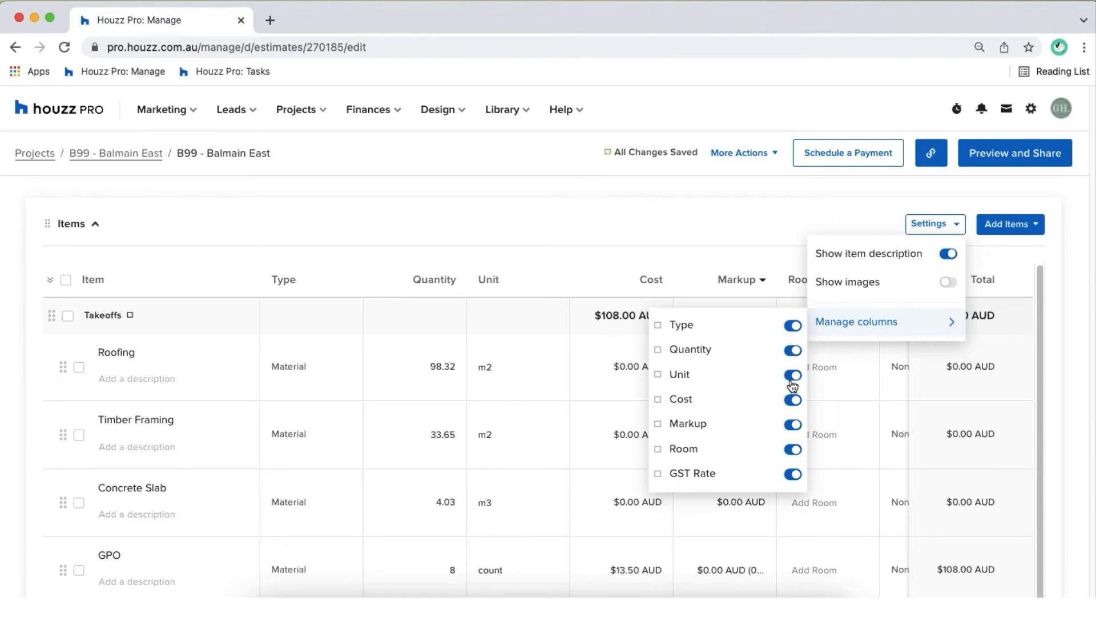
{"action": "left_click_drag", "start_coordinate": [685, 374], "coordinate": [709, 365]}
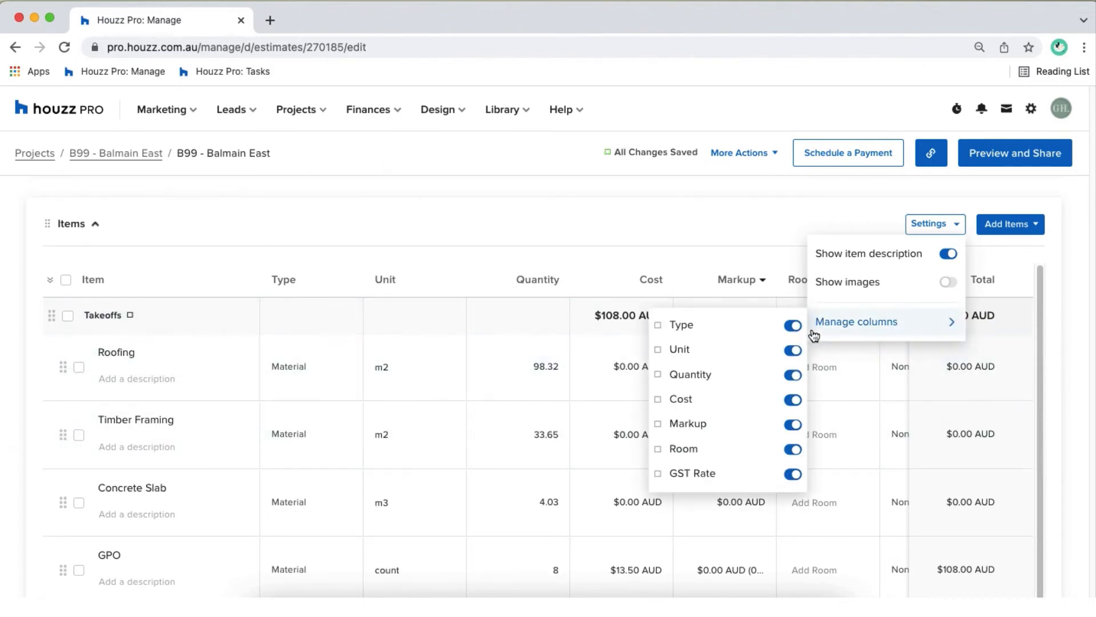
- Examine the Roofing item's type and unit choices, its quantity and cost fields, and the default markup setting
{"action": "scroll", "coordinate": [736, 245], "scroll_direction": "down", "scroll_amount": 2}
{"action": "scroll", "coordinate": [737, 245], "scroll_direction": "down", "scroll_amount": 2}
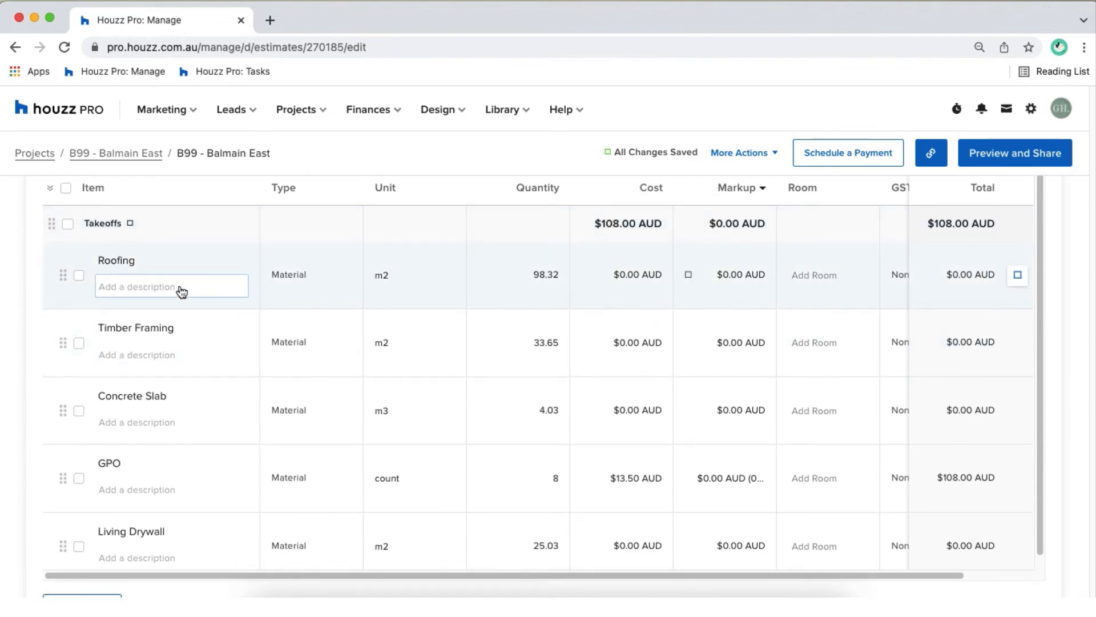
{"action": "left_click", "coordinate": [324, 276]}
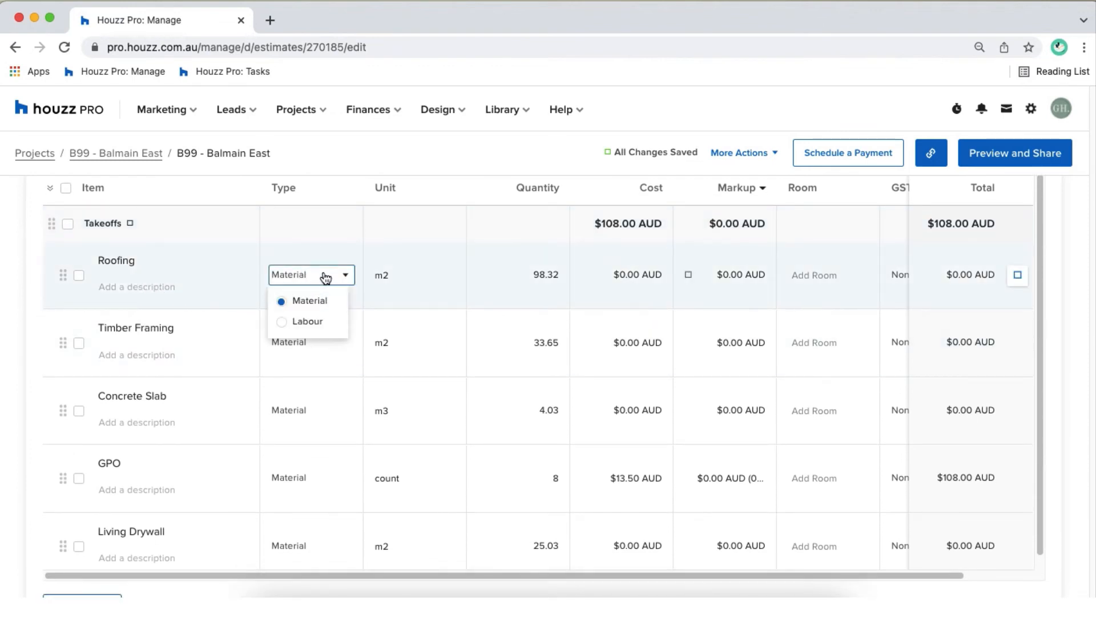
{"action": "left_click", "coordinate": [414, 277]}
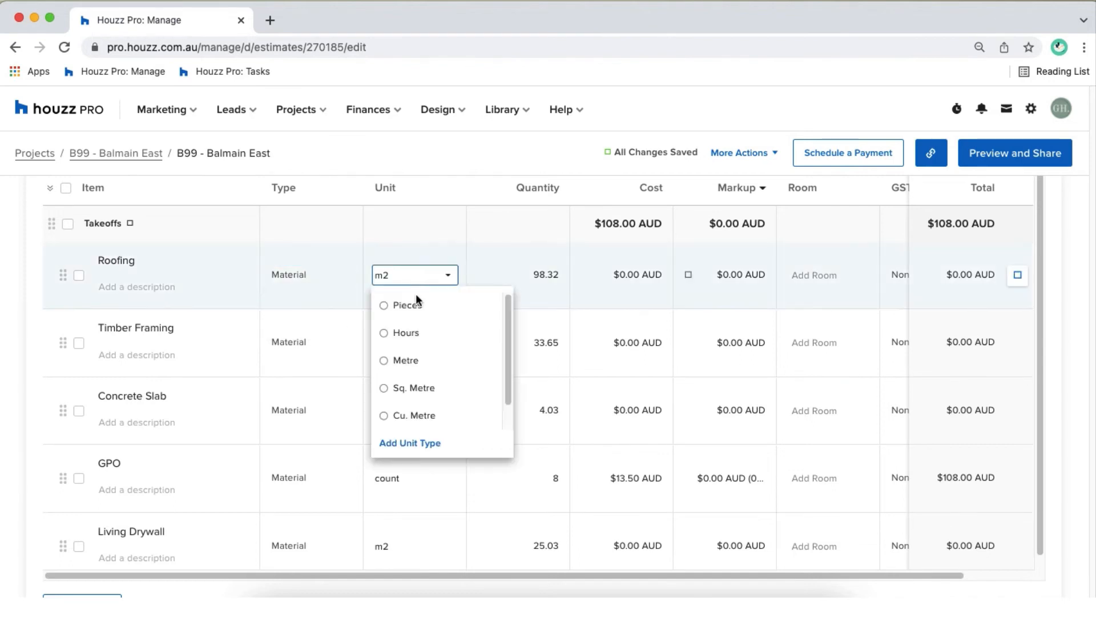
{"action": "left_click", "coordinate": [541, 277]}
{"action": "left_click", "coordinate": [627, 281]}
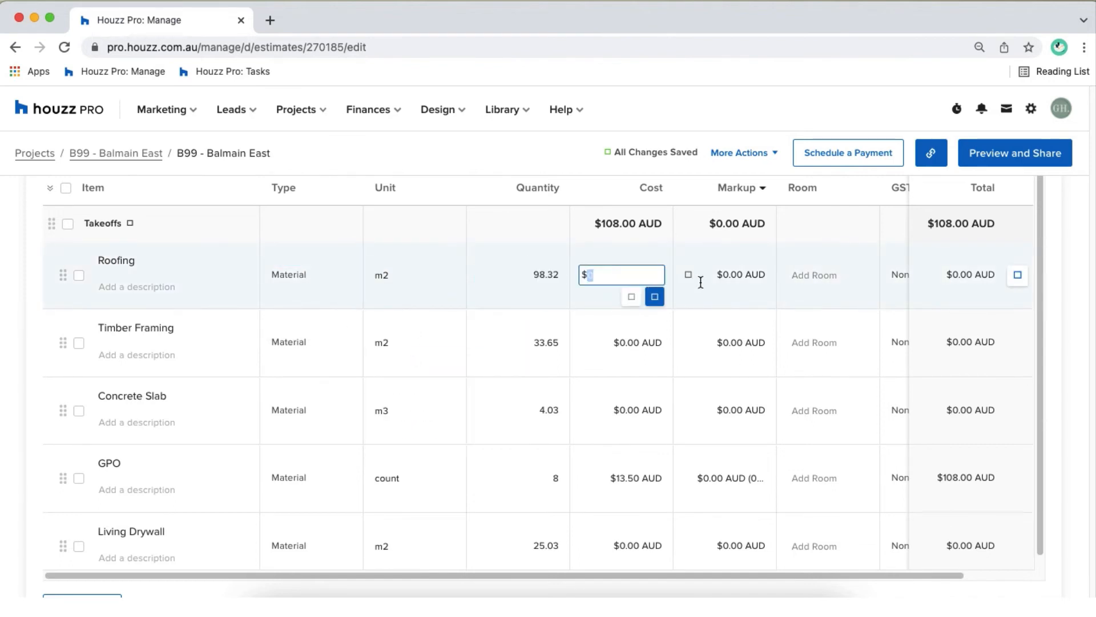
{"action": "left_click", "coordinate": [762, 188]}
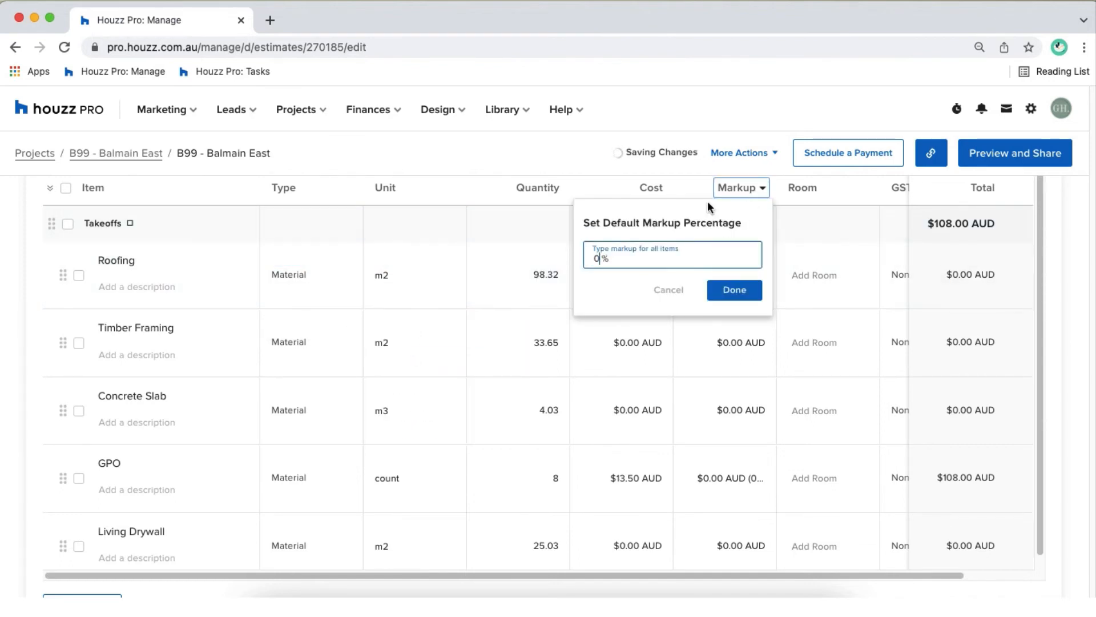
{"action": "left_click", "coordinate": [737, 290]}
- Set the Roofing item's markup to a fixed amount of $20
{"action": "left_click", "coordinate": [732, 275]}
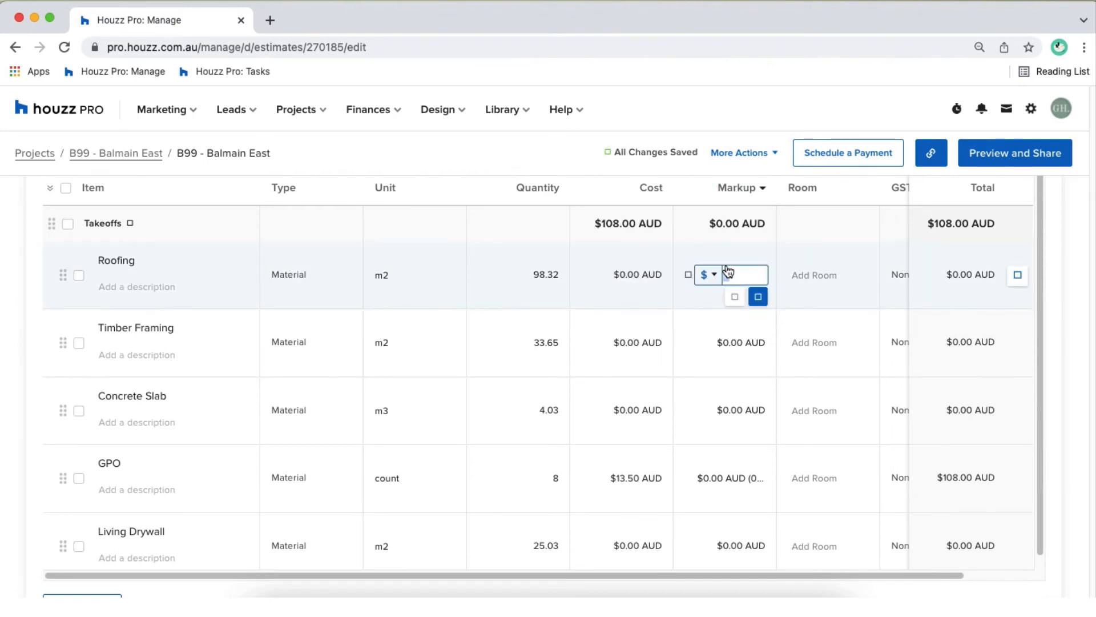
{"action": "left_click", "coordinate": [710, 275]}
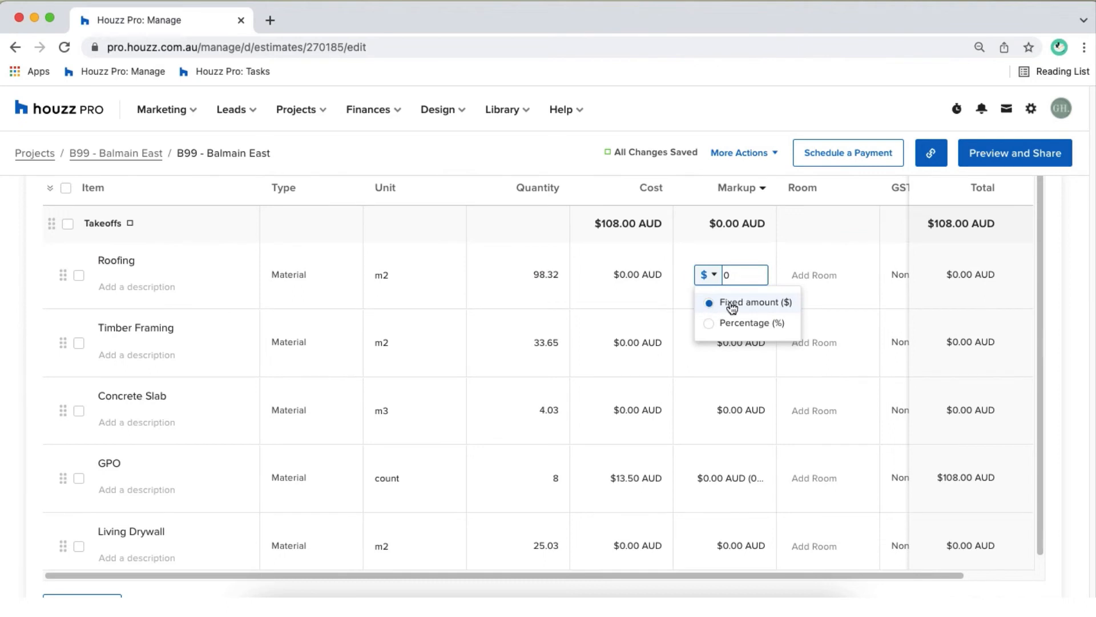
{"action": "left_click", "coordinate": [741, 275]}
{"action": "type", "text": "20"}
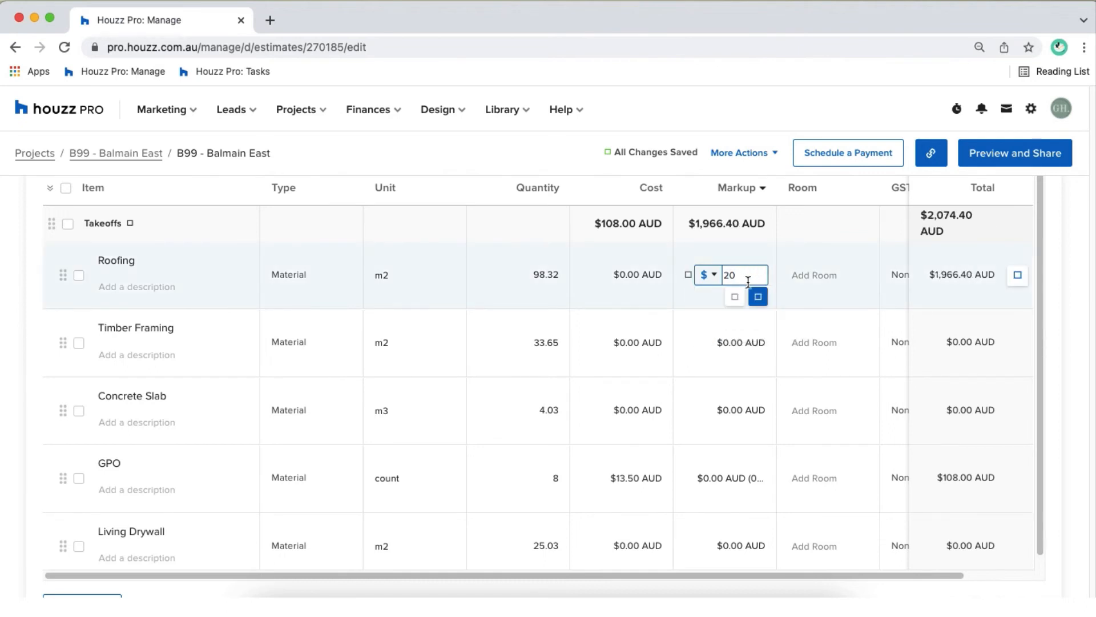
{"action": "key", "text": "Return"}
- Set the default markup percentage for all items to 15%
{"action": "left_click", "coordinate": [737, 188]}
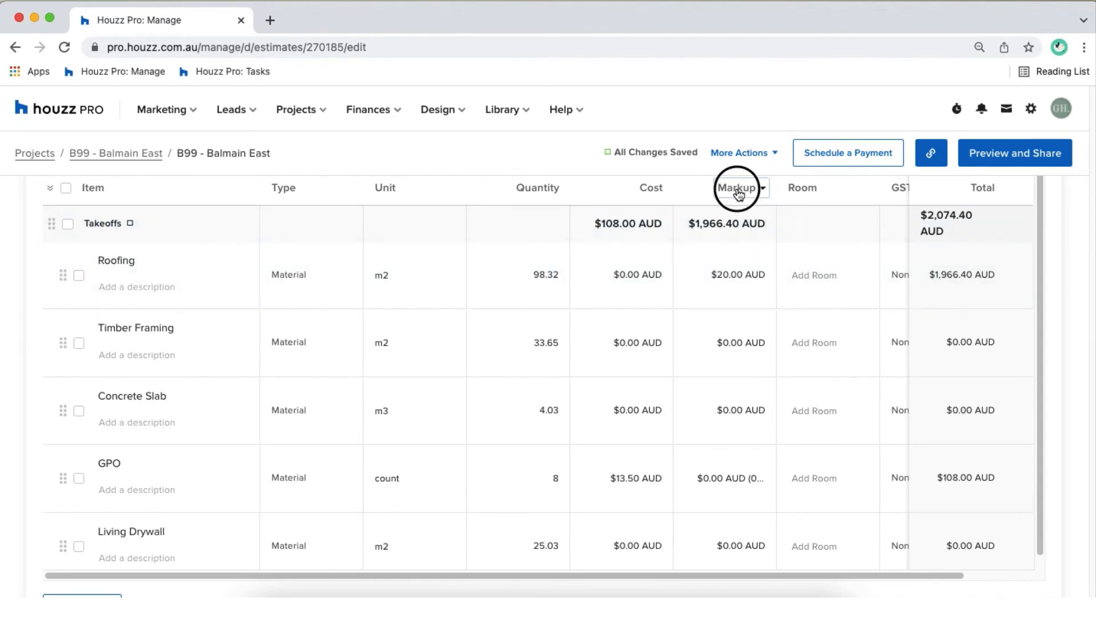
{"action": "key", "text": "BackSpace"}
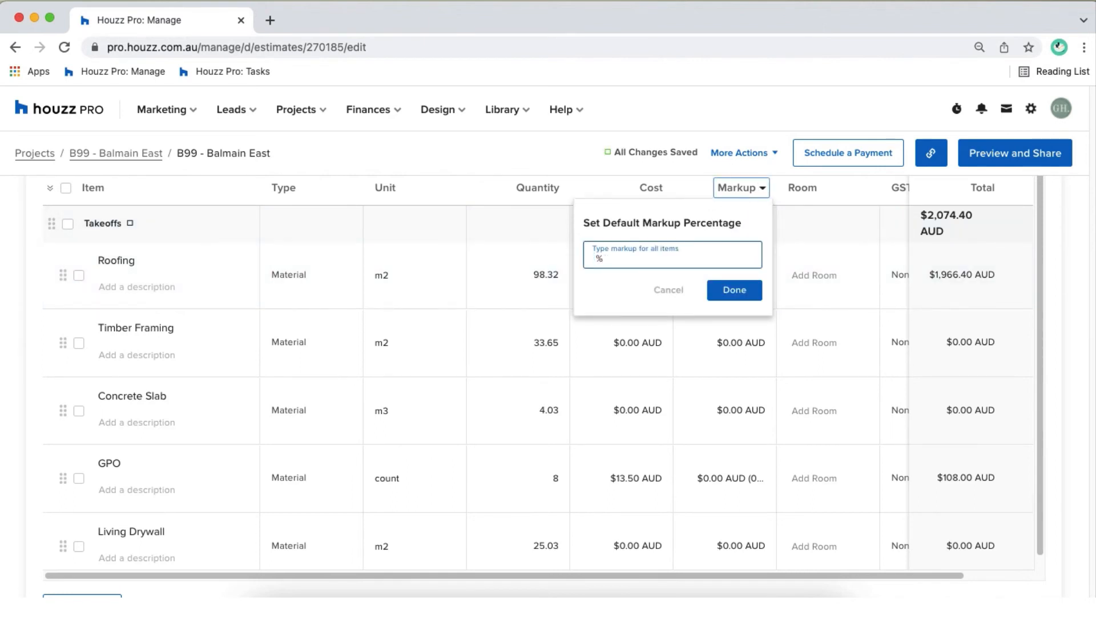
{"action": "type", "text": "15"}
{"action": "left_click", "coordinate": [753, 288]}
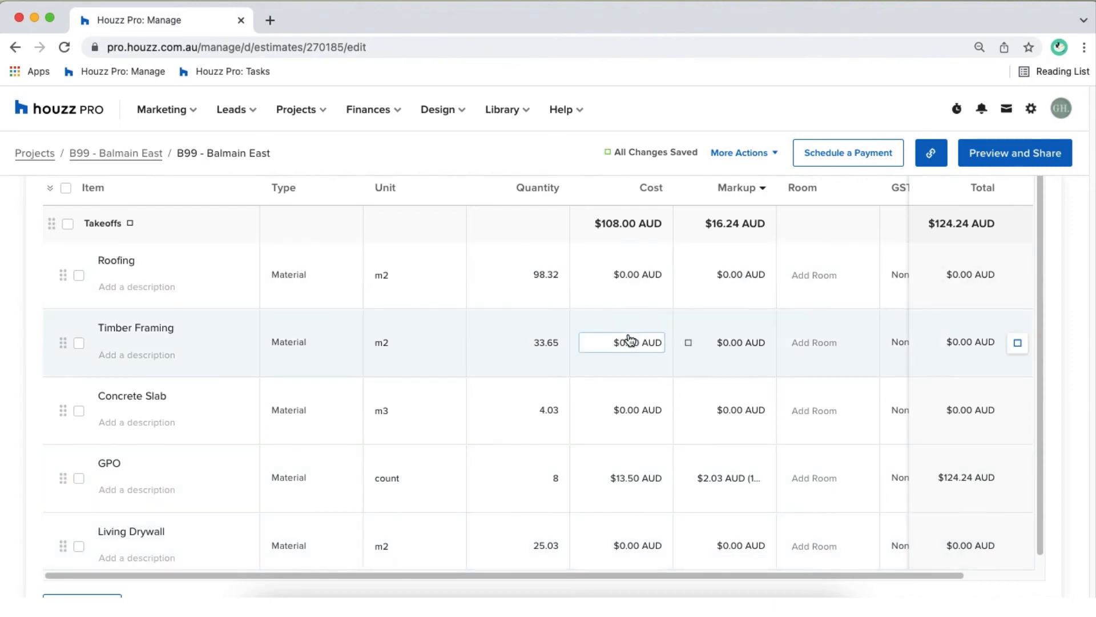
- Set the cost of the Concrete Slab item to $50 and of the Timber Framing item to $120
{"action": "left_click", "coordinate": [627, 411]}
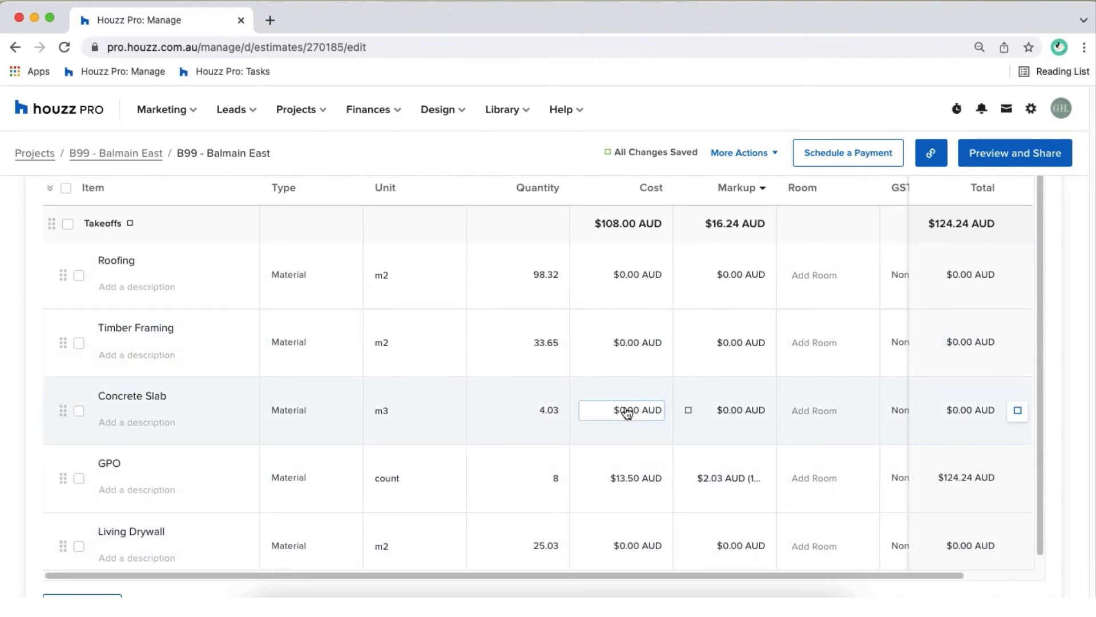
{"action": "left_click", "coordinate": [628, 411]}
{"action": "type", "text": "5"}
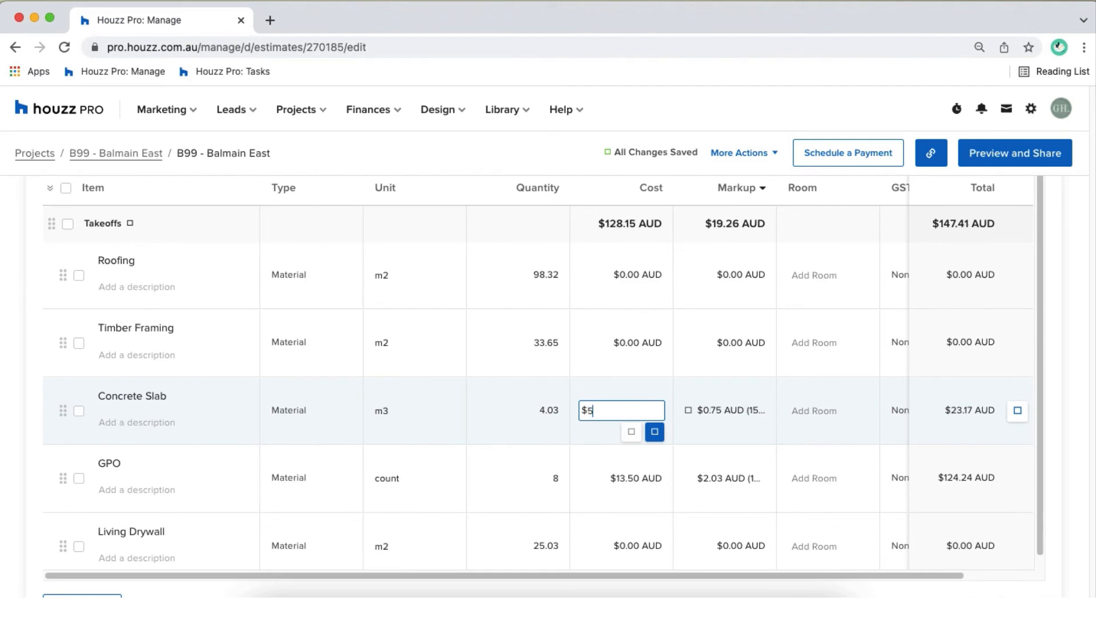
{"action": "type", "text": "0"}
{"action": "left_click", "coordinate": [624, 343]}
{"action": "left_click", "coordinate": [624, 343]}
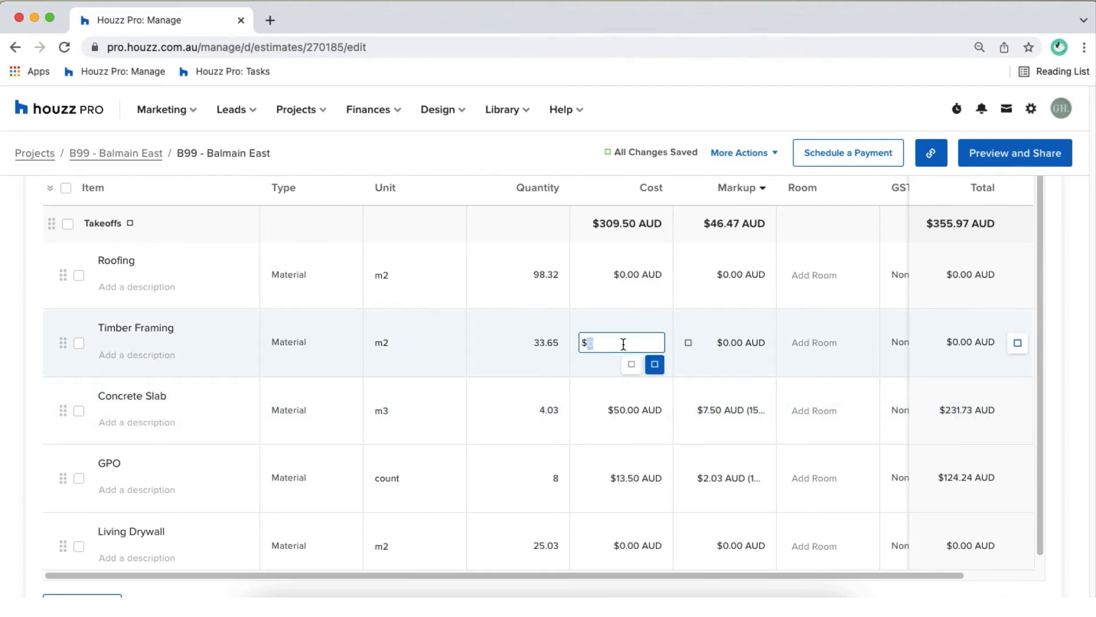
{"action": "type", "text": "120"}
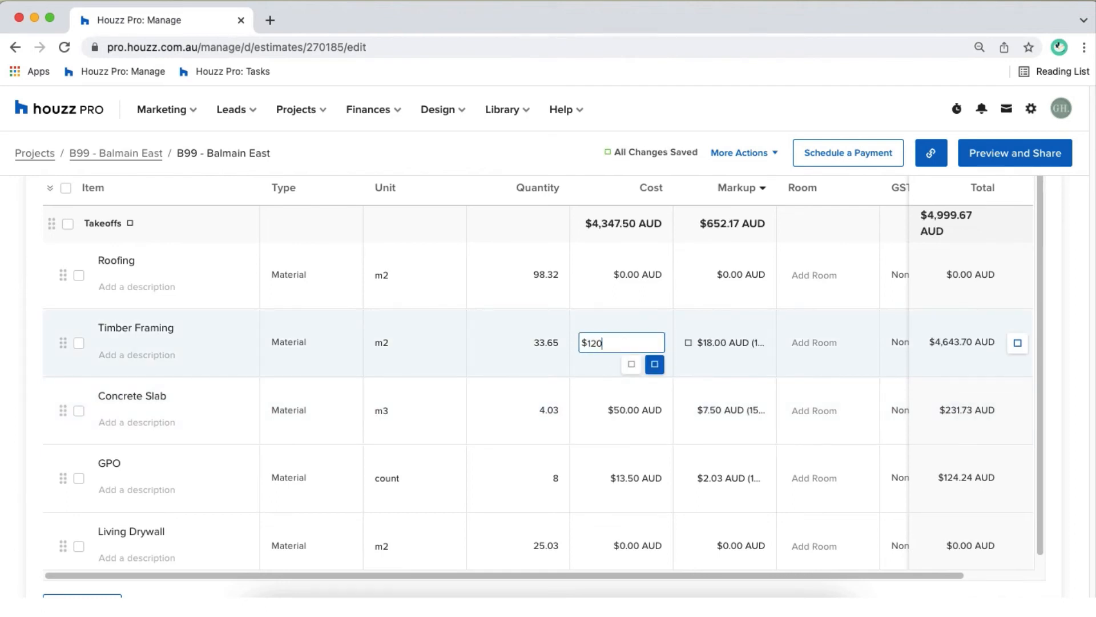
- Set the cost of the Roofing item to $40
{"action": "left_click", "coordinate": [620, 274]}
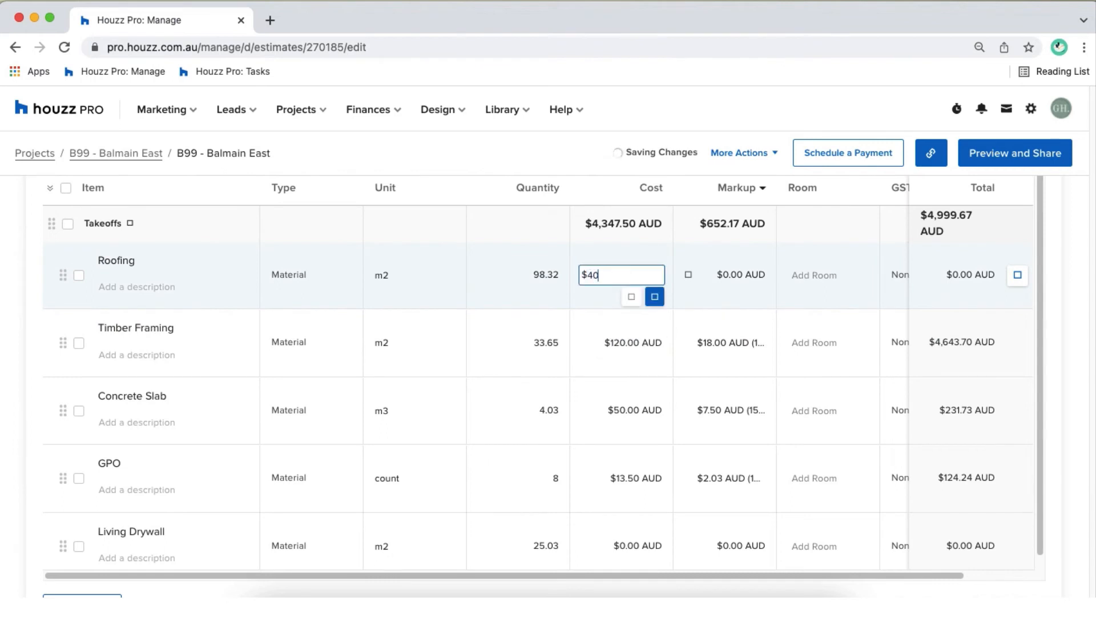
{"action": "type", "text": "40"}
{"action": "left_click", "coordinate": [655, 296]}
- Review the estimate's subtotal, markup, GST and total, and the payment options of its Payments section
{"action": "scroll", "coordinate": [660, 288], "scroll_direction": "down", "scroll_amount": 1}
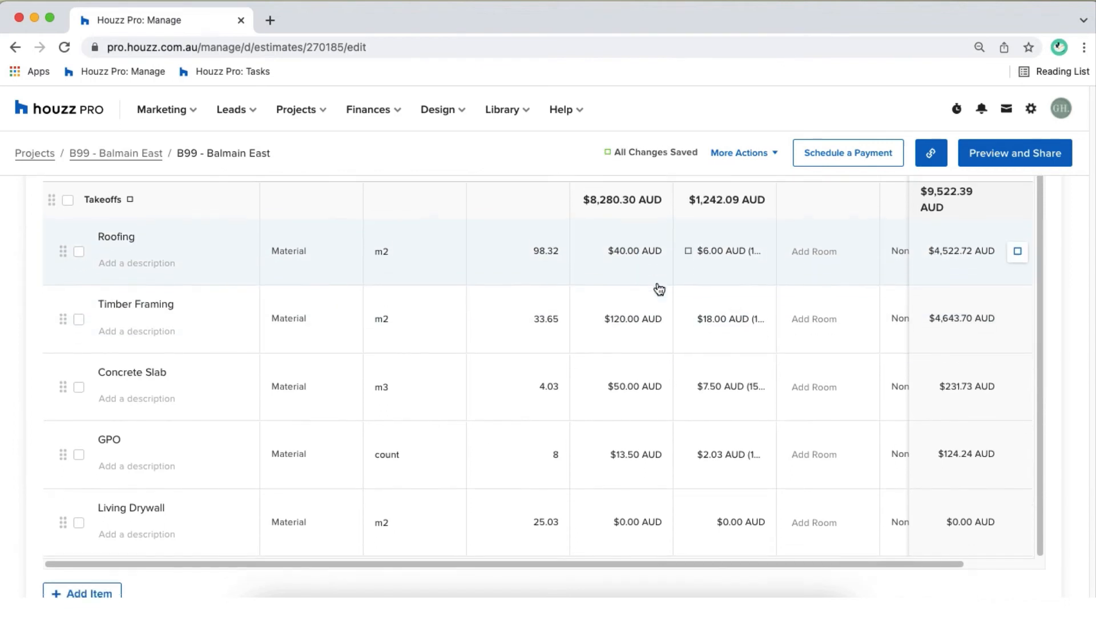
{"action": "scroll", "coordinate": [659, 288], "scroll_direction": "down", "scroll_amount": 5}
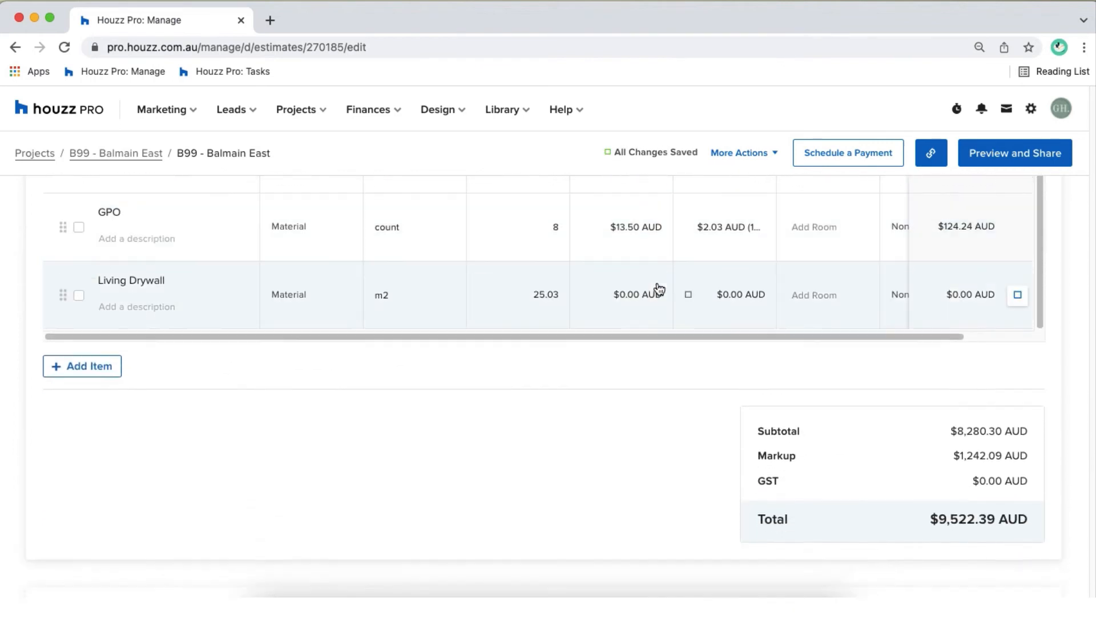
{"action": "scroll", "coordinate": [657, 287], "scroll_direction": "down", "scroll_amount": 1}
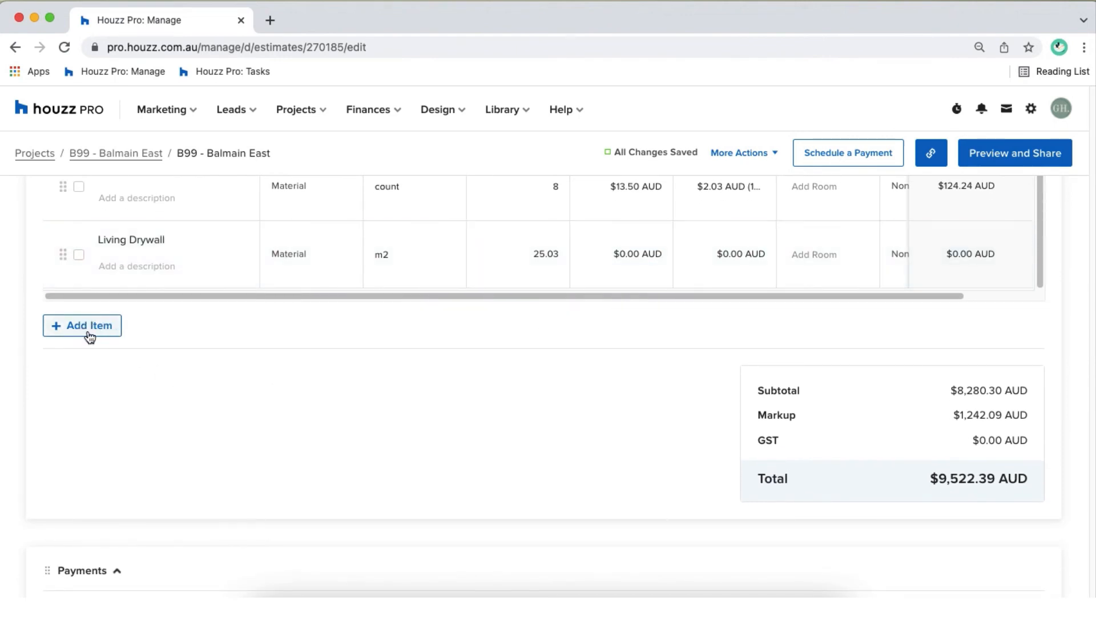
{"action": "scroll", "coordinate": [280, 367], "scroll_direction": "down", "scroll_amount": 5}
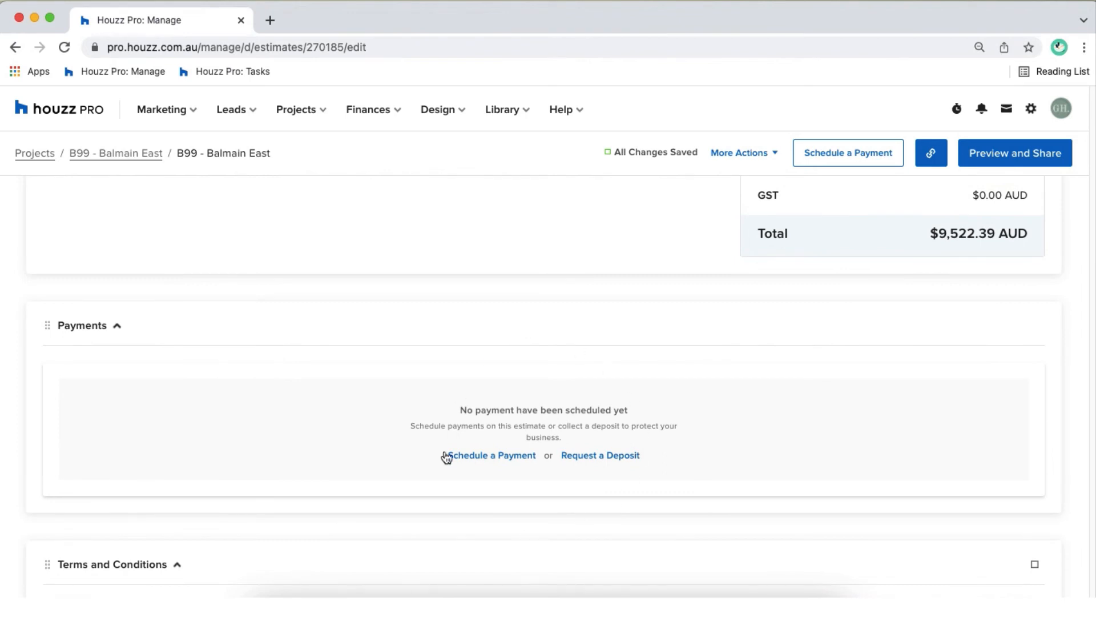
- Schedule two payments in the estimate's Payments section
{"action": "scroll", "coordinate": [580, 524], "scroll_direction": "up", "scroll_amount": 1}
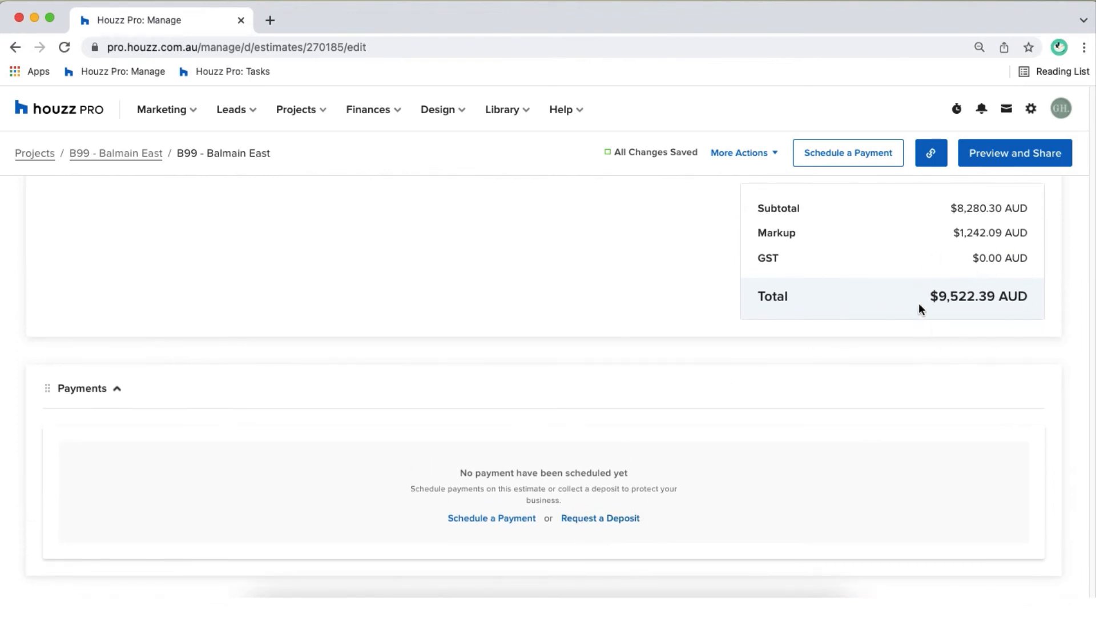
{"action": "scroll", "coordinate": [469, 423], "scroll_direction": "down", "scroll_amount": 1}
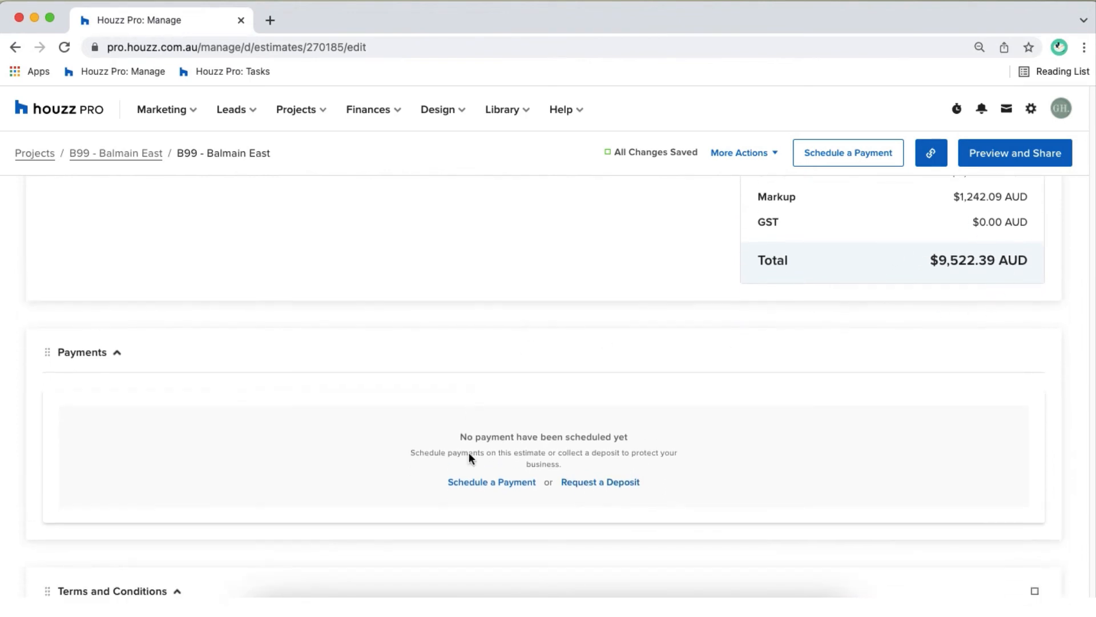
{"action": "left_click", "coordinate": [474, 483]}
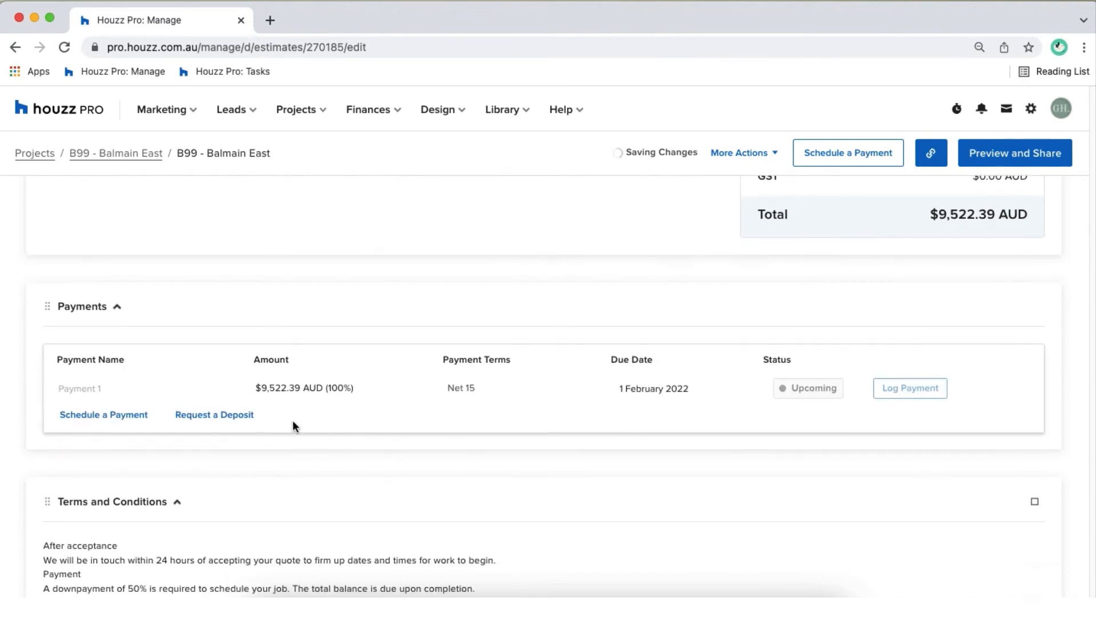
{"action": "left_click", "coordinate": [124, 415]}
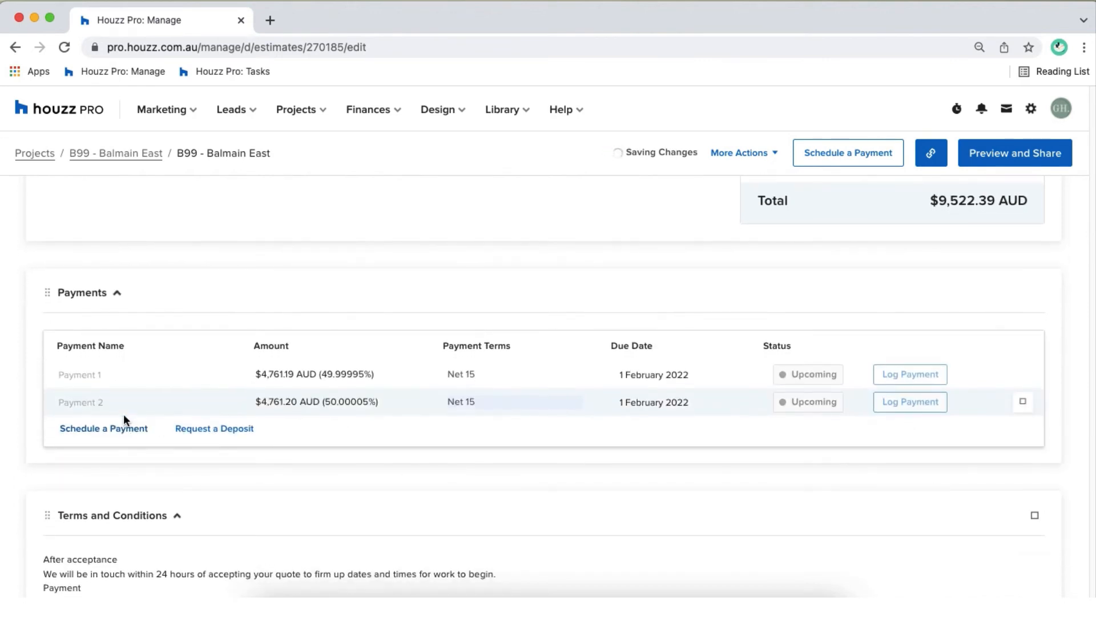
- Name the first scheduled payment "Desposit" and the second "Remaining Balance"
{"action": "left_click", "coordinate": [108, 375]}
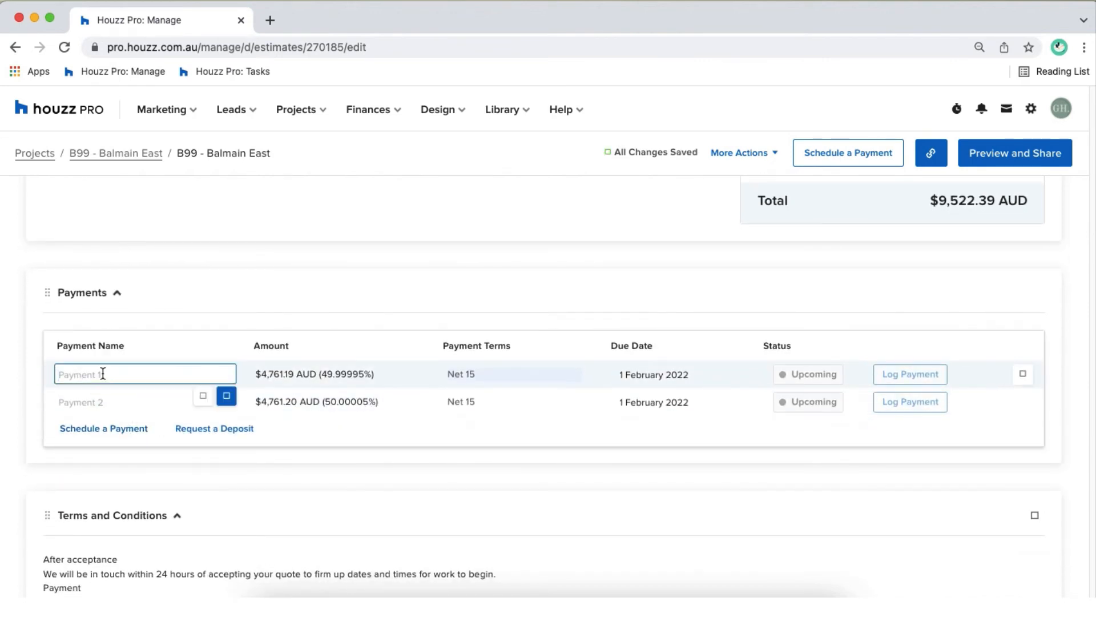
{"action": "type", "text": "Desposit"}
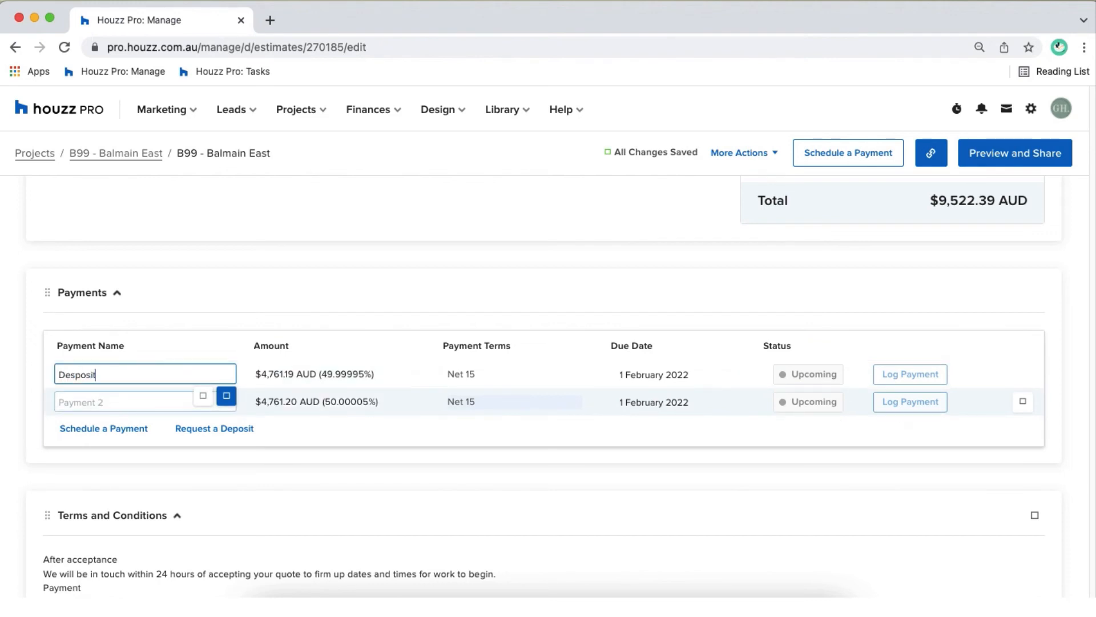
{"action": "left_click", "coordinate": [110, 399]}
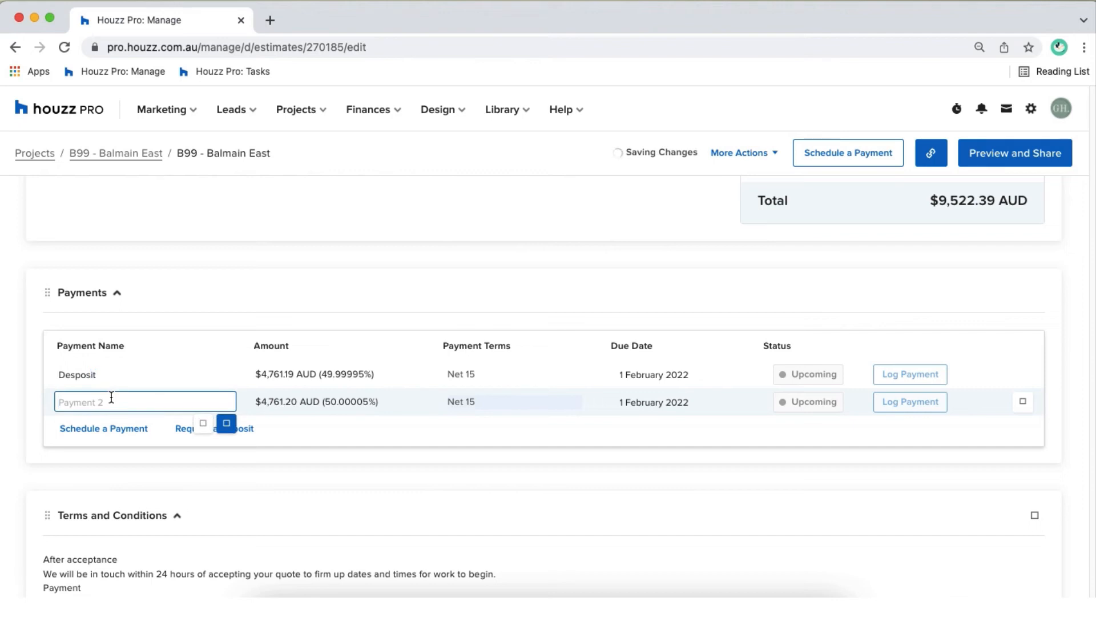
{"action": "type", "text": "Remaining"}
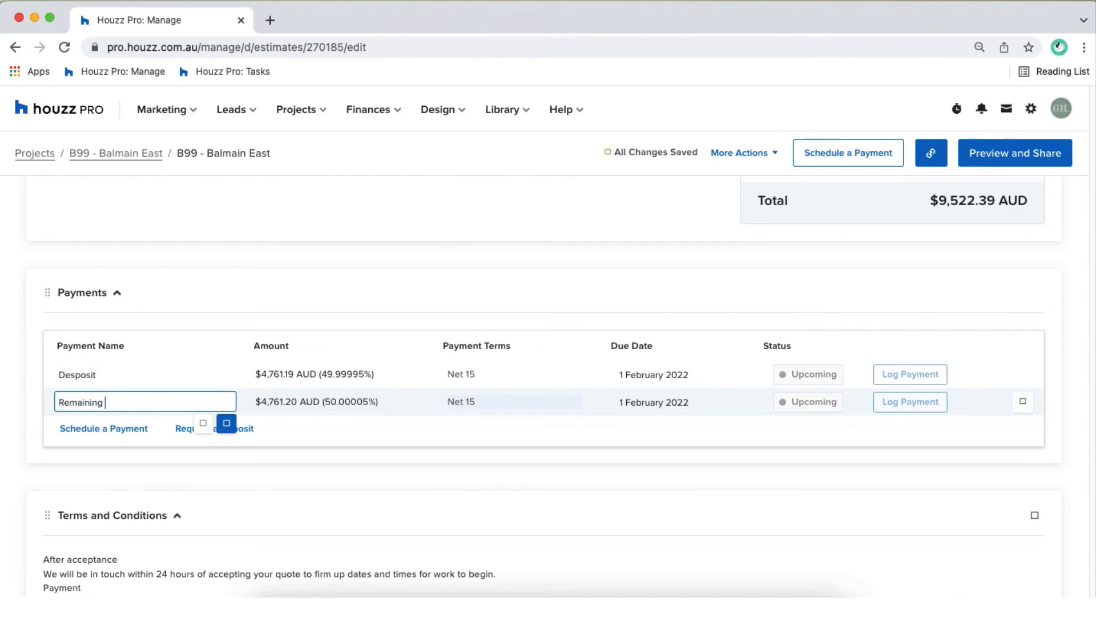
{"action": "type", "text": " Balan"}
{"action": "key", "text": "BackSpace"}
{"action": "type", "text": "ance"}
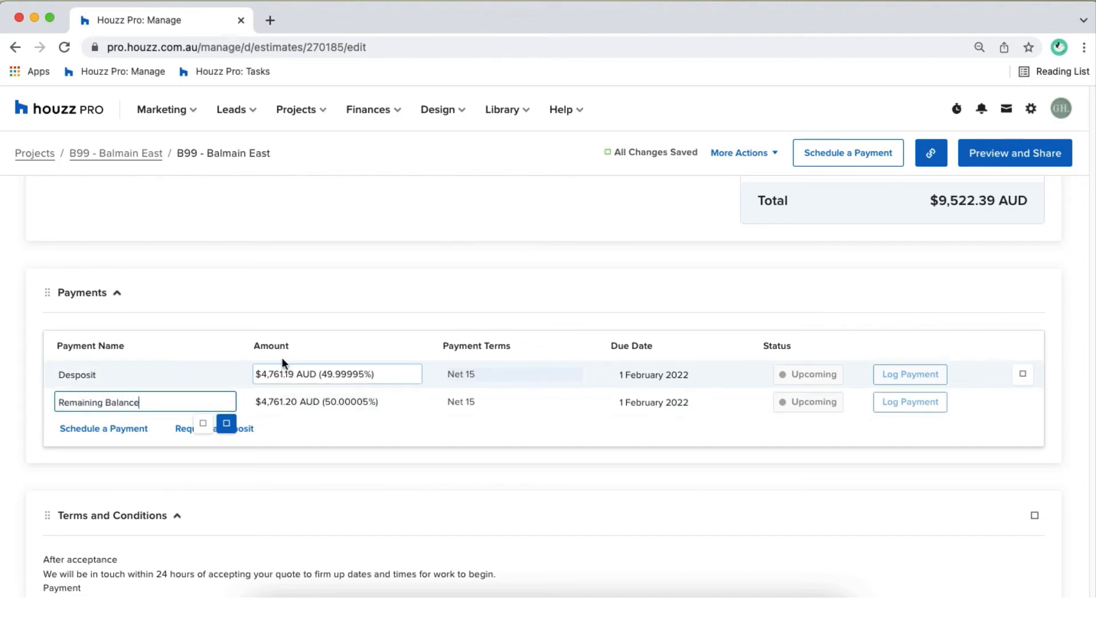
- Change the Desposit payment's amount from a fixed sum to a percentage and set it to 70%
{"action": "left_click", "coordinate": [345, 381]}
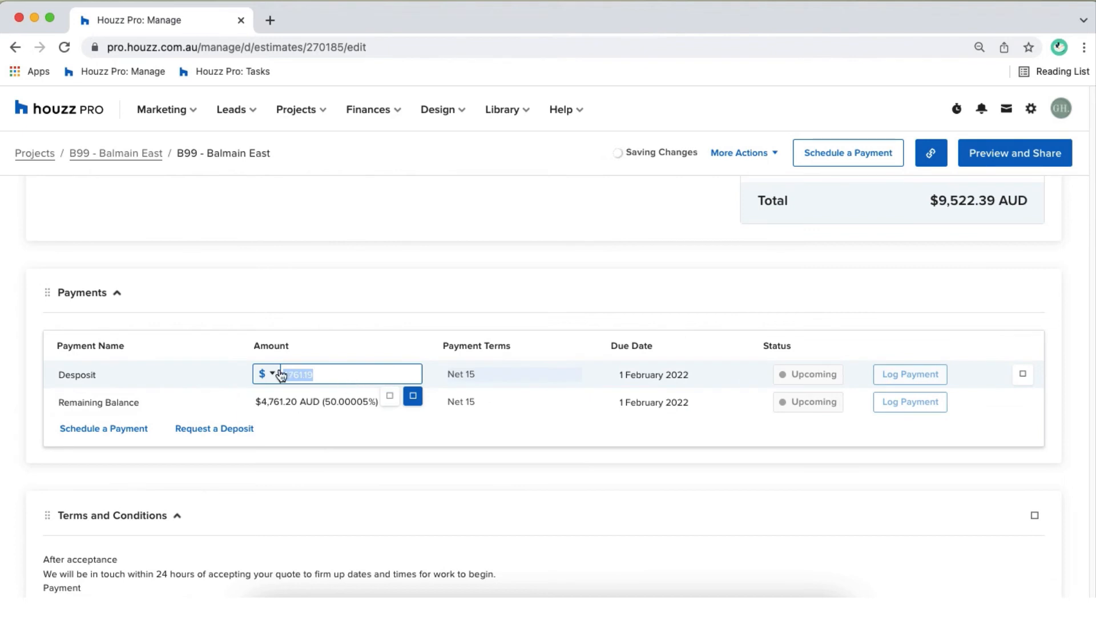
{"action": "left_click", "coordinate": [321, 468]}
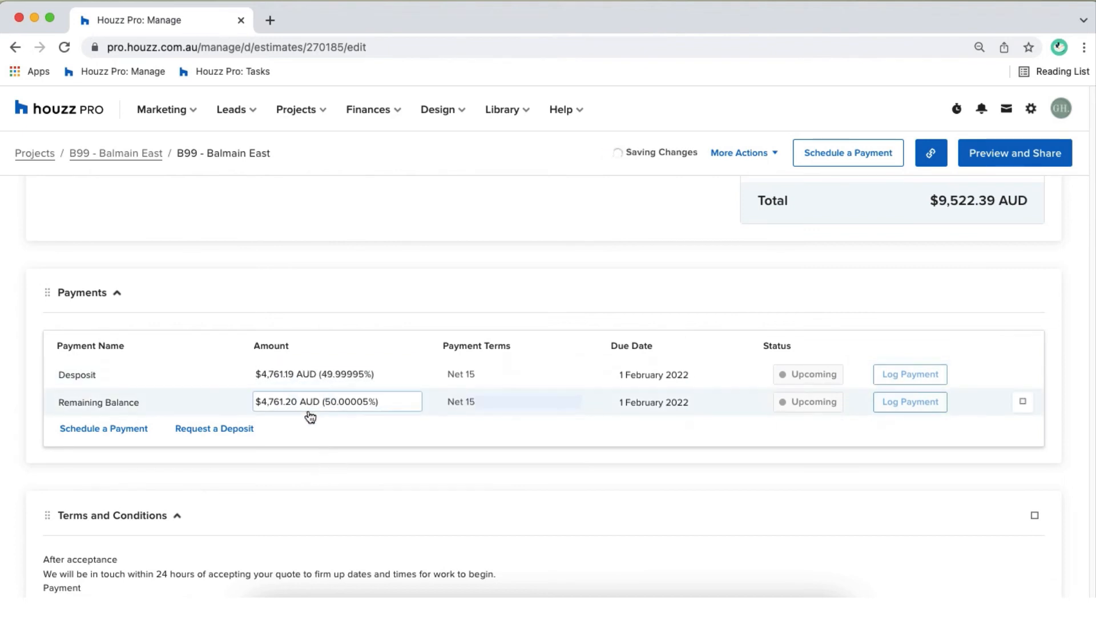
{"action": "left_click", "coordinate": [294, 374]}
{"action": "left_click", "coordinate": [266, 374]}
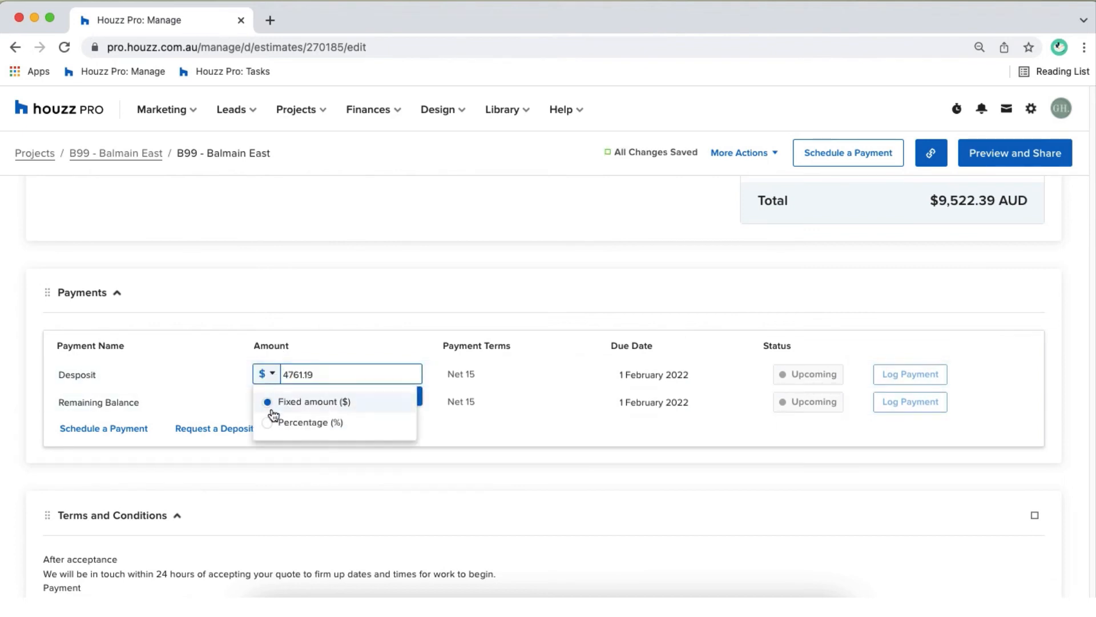
{"action": "left_click", "coordinate": [274, 422]}
{"action": "left_click_drag", "start_coordinate": [343, 375], "coordinate": [280, 377]}
{"action": "type", "text": "70"}
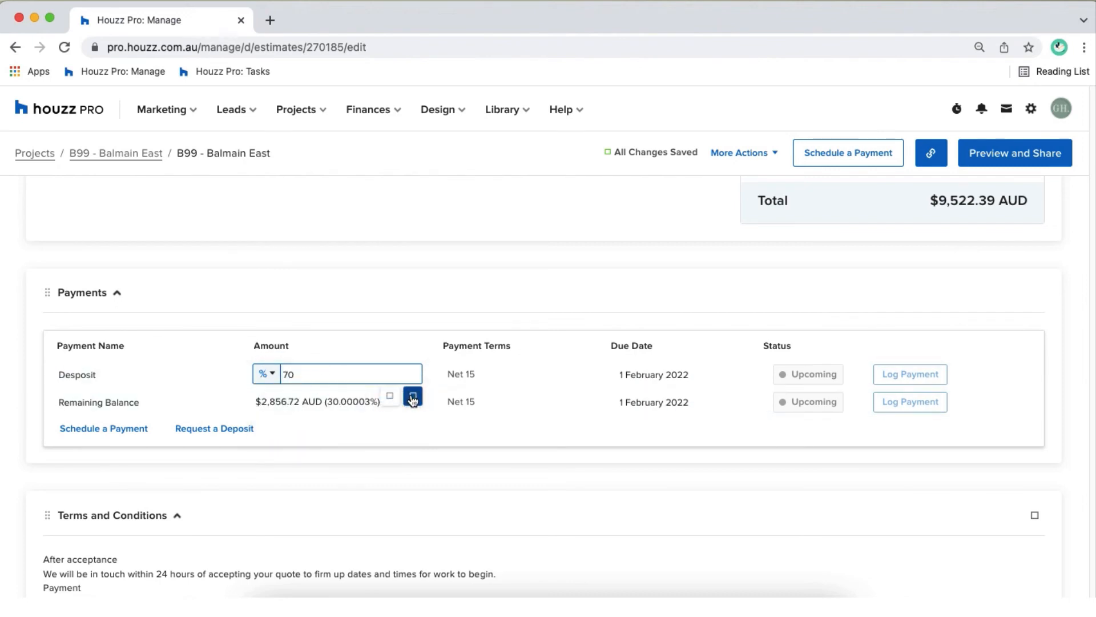
{"action": "left_click", "coordinate": [413, 398]}
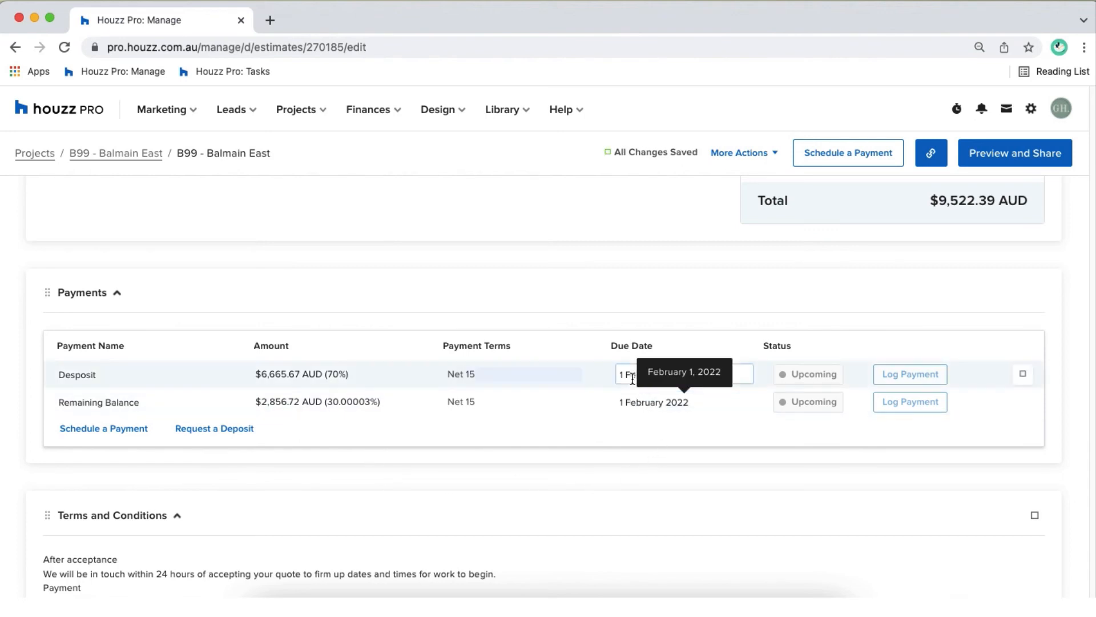
- Set the due date of the Desposit payment to 15 February 2022 and of the Remaining Balance to 19 August 2022
{"action": "left_click", "coordinate": [632, 378]}
{"action": "left_click", "coordinate": [660, 507]}
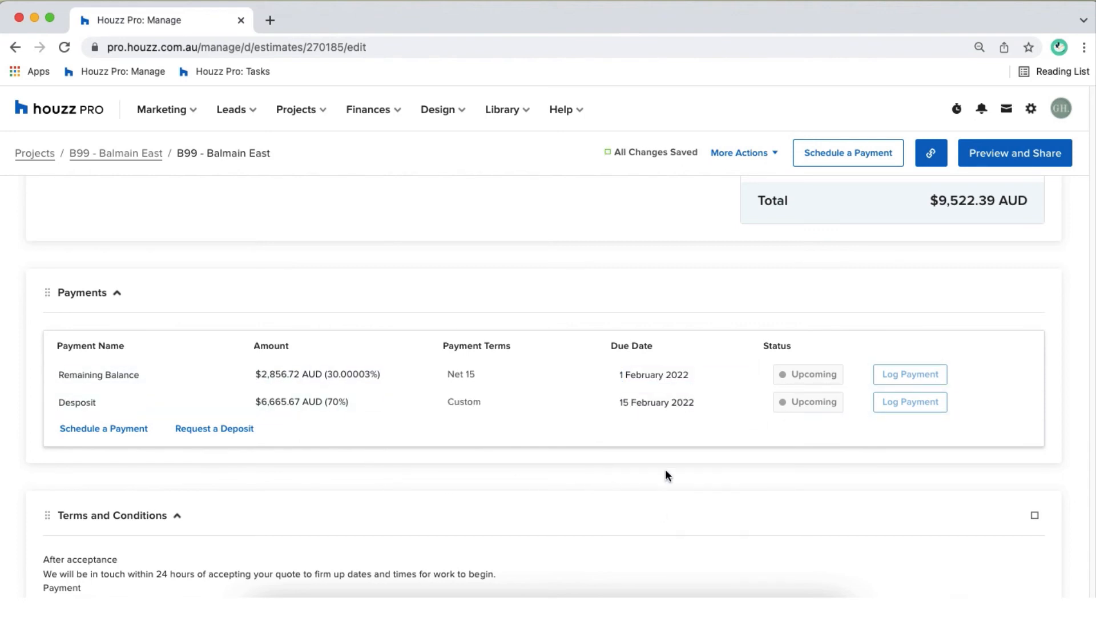
{"action": "left_click", "coordinate": [657, 376]}
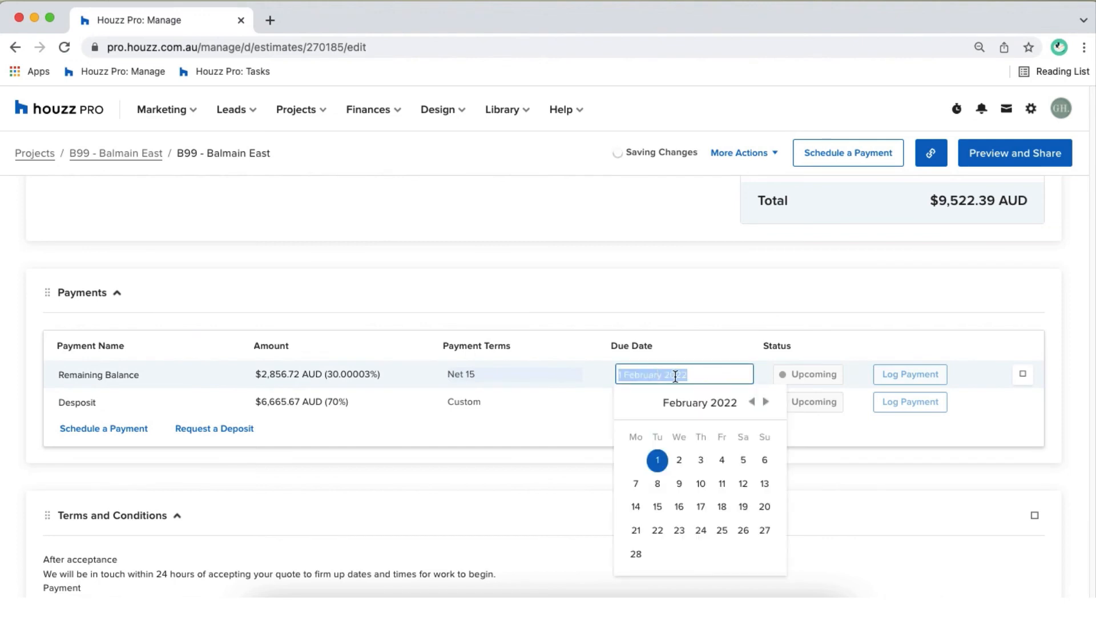
{"action": "left_click", "coordinate": [763, 402]}
{"action": "left_click", "coordinate": [764, 403]}
{"action": "left_click", "coordinate": [763, 403]}
{"action": "left_click", "coordinate": [763, 402]}
{"action": "left_click", "coordinate": [764, 402]}
{"action": "left_click", "coordinate": [763, 403]}
{"action": "left_click", "coordinate": [722, 506]}
- Review the estimate's Terms and Conditions, Files, Memo, Signature and Activity Stream sections
{"action": "scroll", "coordinate": [595, 337], "scroll_direction": "down", "scroll_amount": 3}
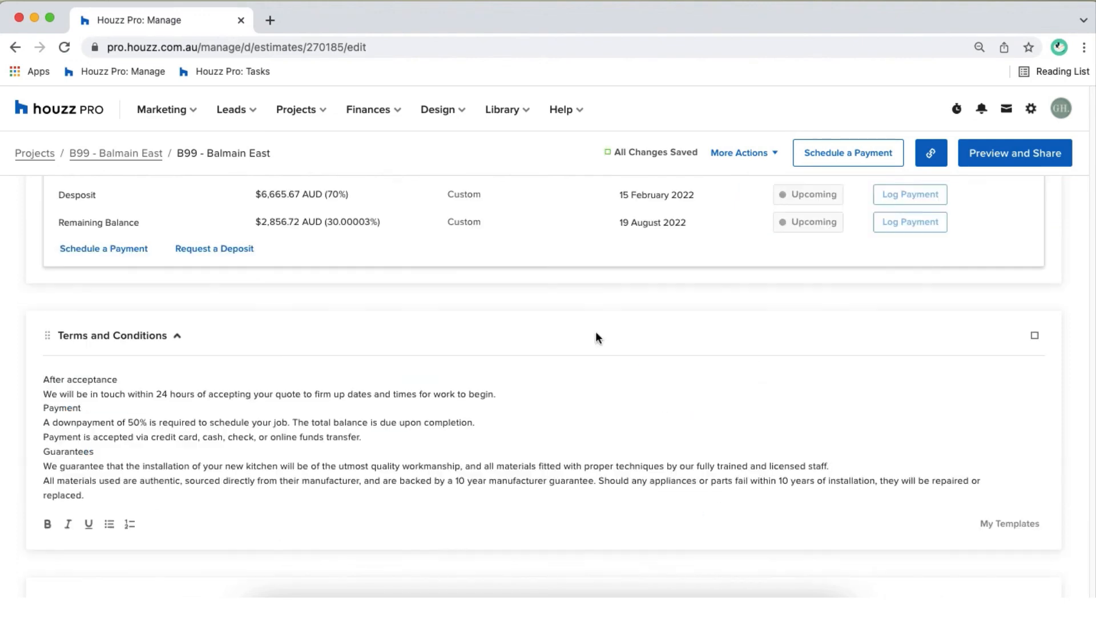
{"action": "scroll", "coordinate": [595, 337], "scroll_direction": "down", "scroll_amount": 2}
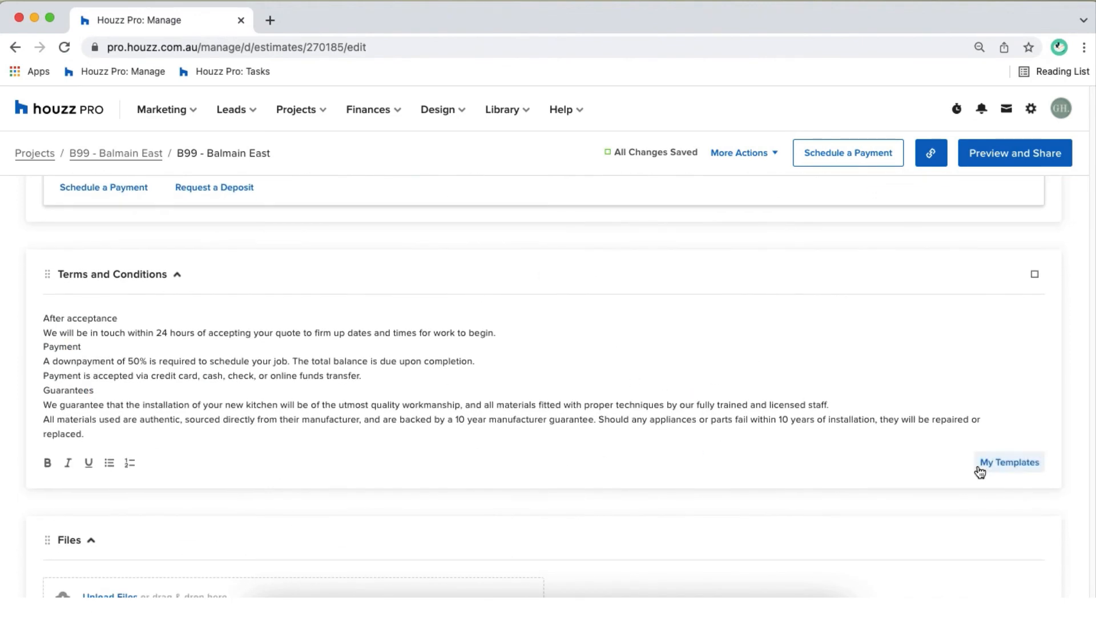
{"action": "scroll", "coordinate": [959, 395], "scroll_direction": "down", "scroll_amount": 2}
{"action": "scroll", "coordinate": [959, 395], "scroll_direction": "down", "scroll_amount": 5}
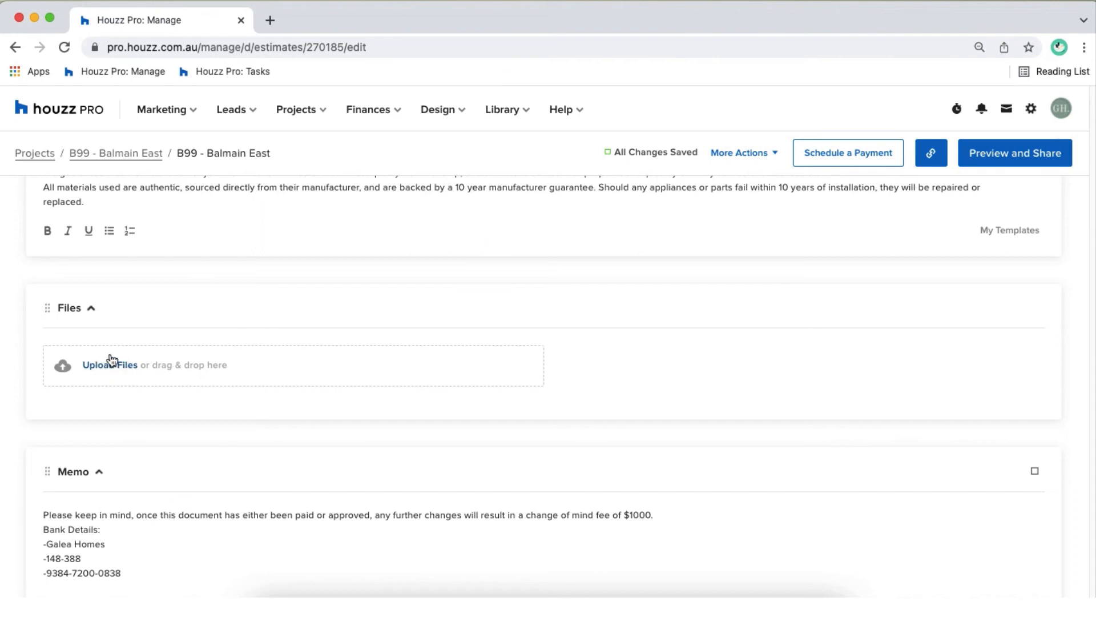
{"action": "scroll", "coordinate": [359, 341], "scroll_direction": "down", "scroll_amount": 4}
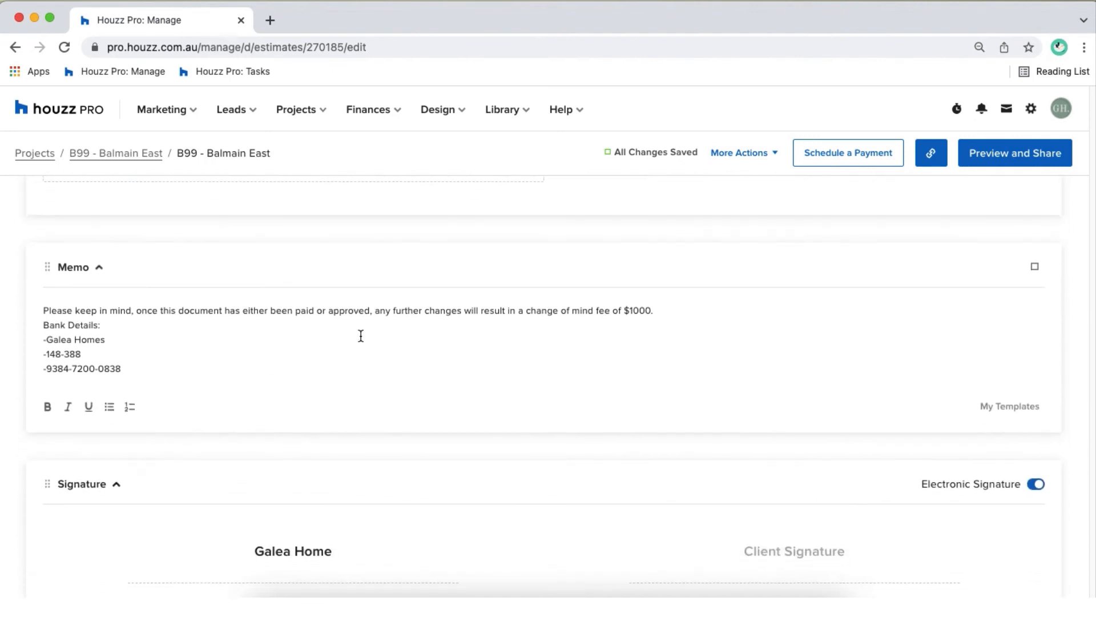
{"action": "scroll", "coordinate": [361, 336], "scroll_direction": "down", "scroll_amount": 3}
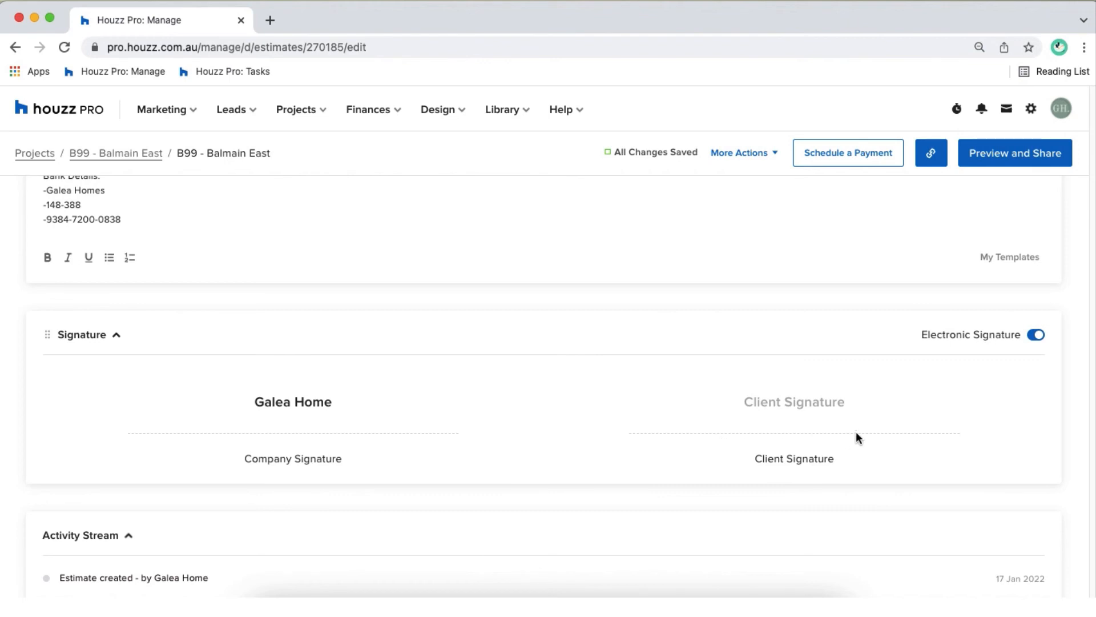
{"action": "scroll", "coordinate": [857, 434], "scroll_direction": "down", "scroll_amount": 1}
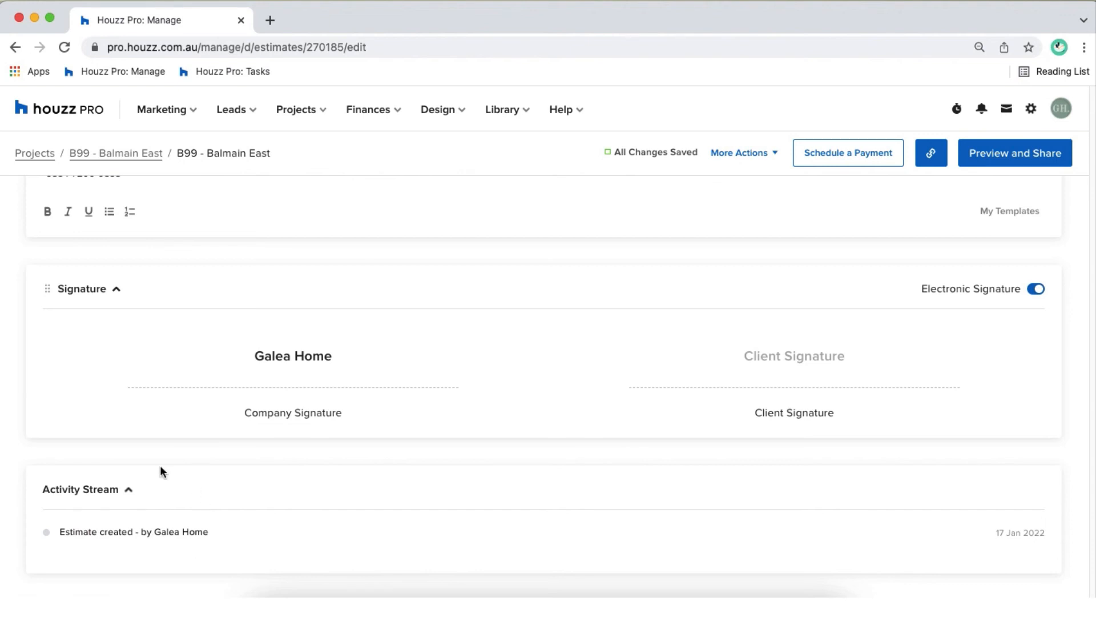
- Collapse the Signature, Memo and Files sections and move the Signature section above Files
{"action": "scroll", "coordinate": [881, 472], "scroll_direction": "up", "scroll_amount": 3}
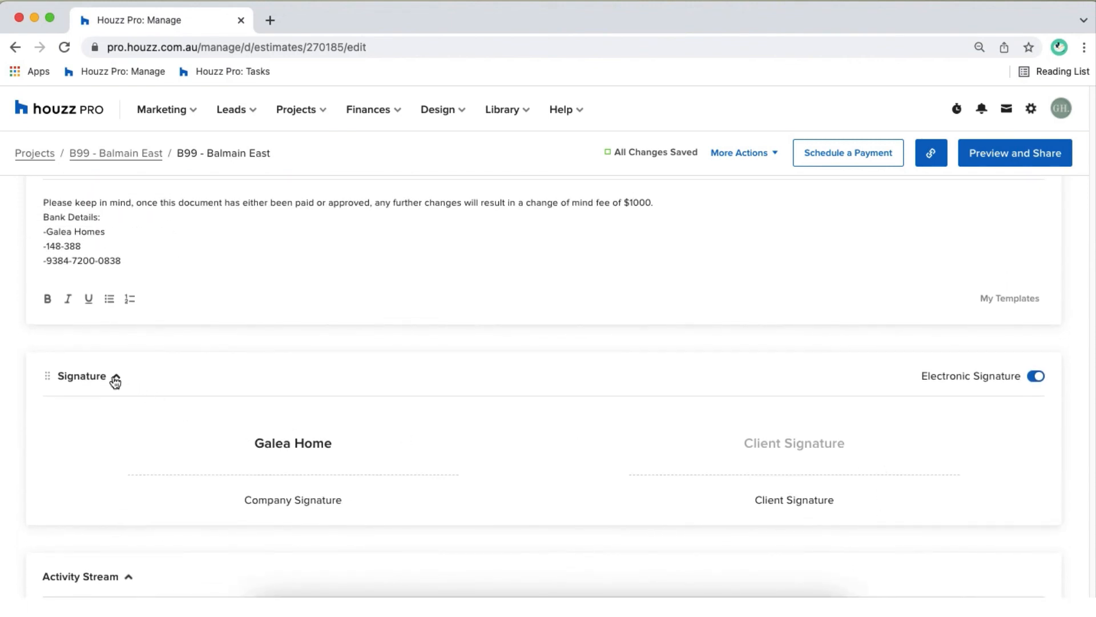
{"action": "left_click", "coordinate": [115, 380]}
{"action": "scroll", "coordinate": [125, 433], "scroll_direction": "up", "scroll_amount": 3}
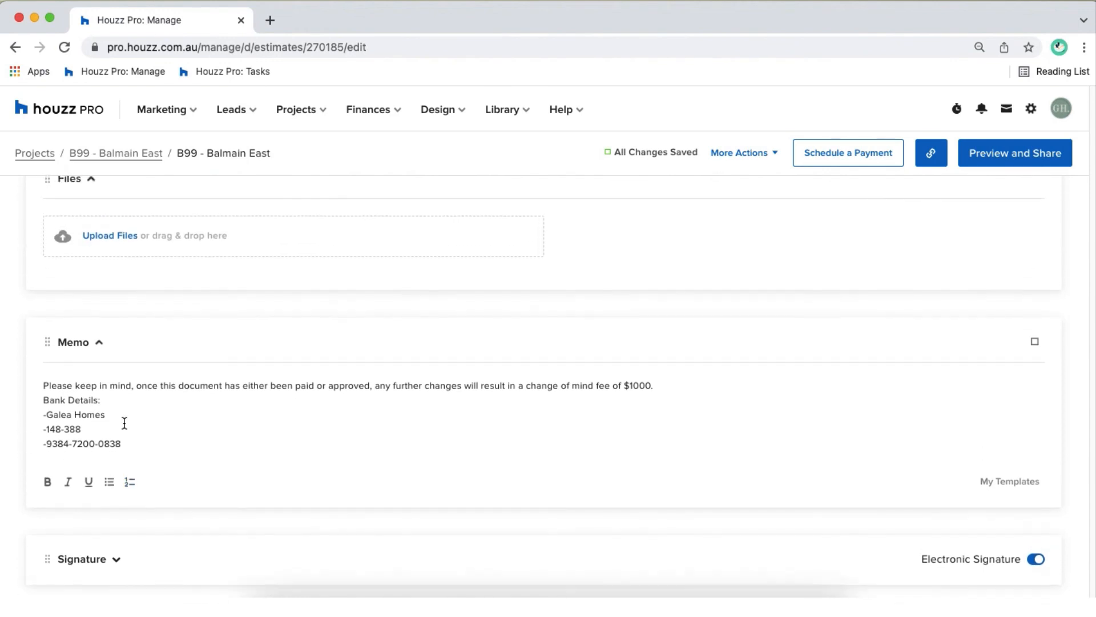
{"action": "left_click", "coordinate": [98, 342]}
{"action": "scroll", "coordinate": [99, 343], "scroll_direction": "up", "scroll_amount": 2}
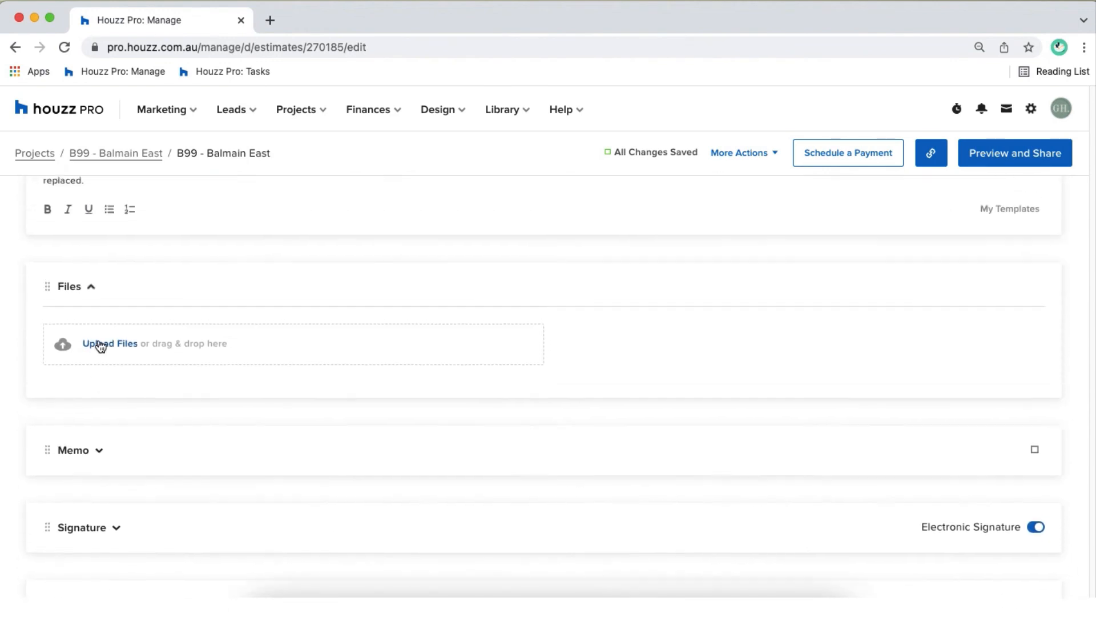
{"action": "left_click", "coordinate": [91, 289]}
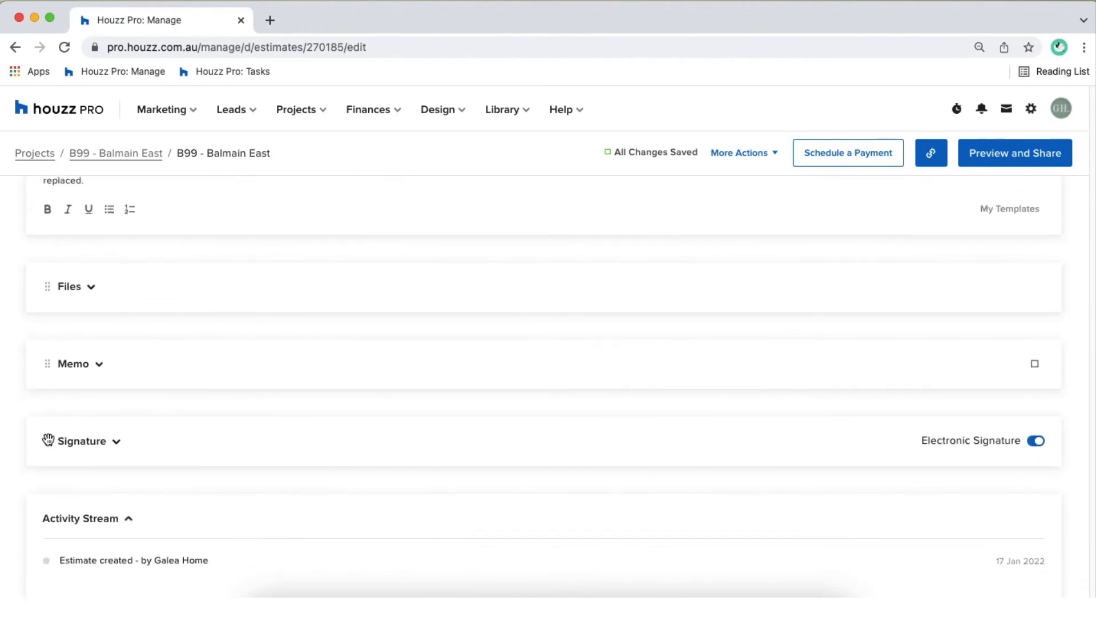
{"action": "left_click_drag", "start_coordinate": [47, 440], "coordinate": [46, 273]}
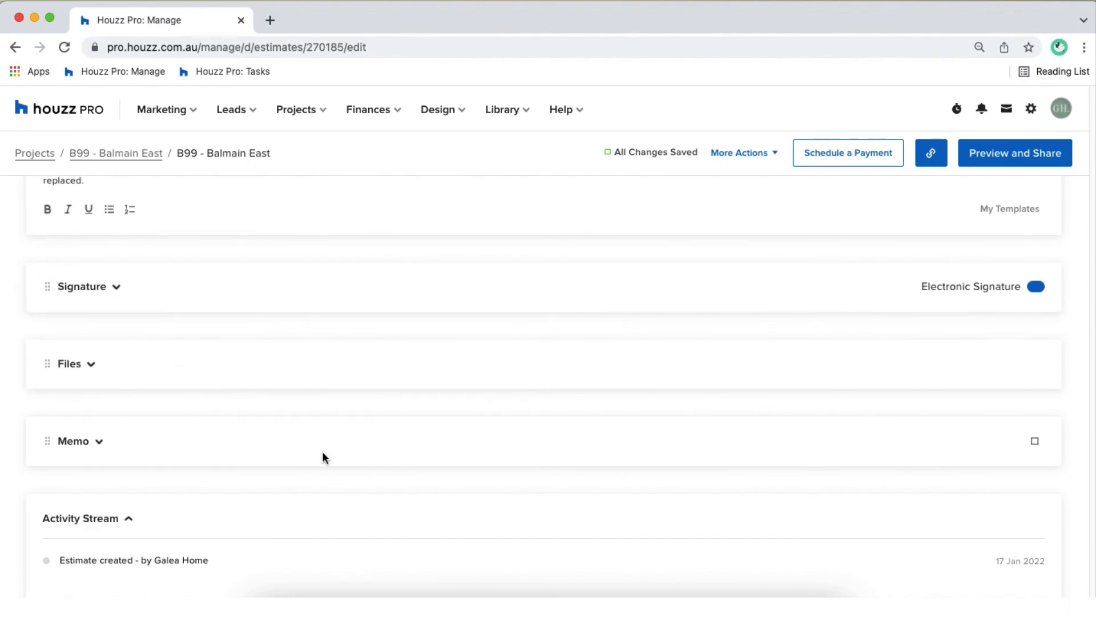
- Try approval per line item: decline Roofing, undo that decision, and approve Timber Framing
{"action": "scroll", "coordinate": [675, 464], "scroll_direction": "up", "scroll_amount": 15}
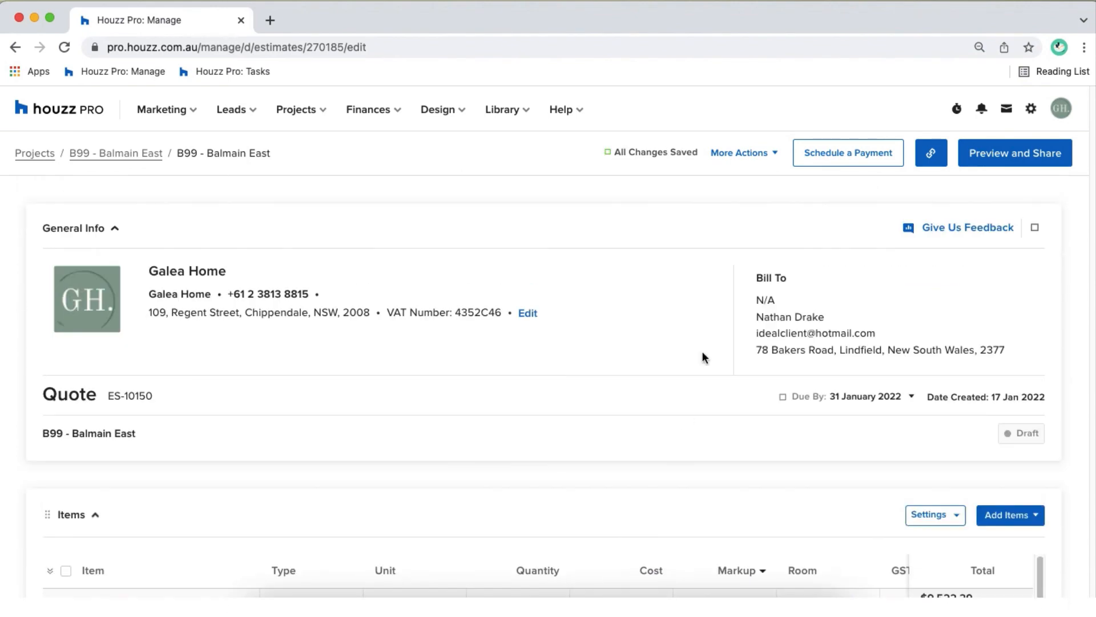
{"action": "left_click", "coordinate": [749, 156]}
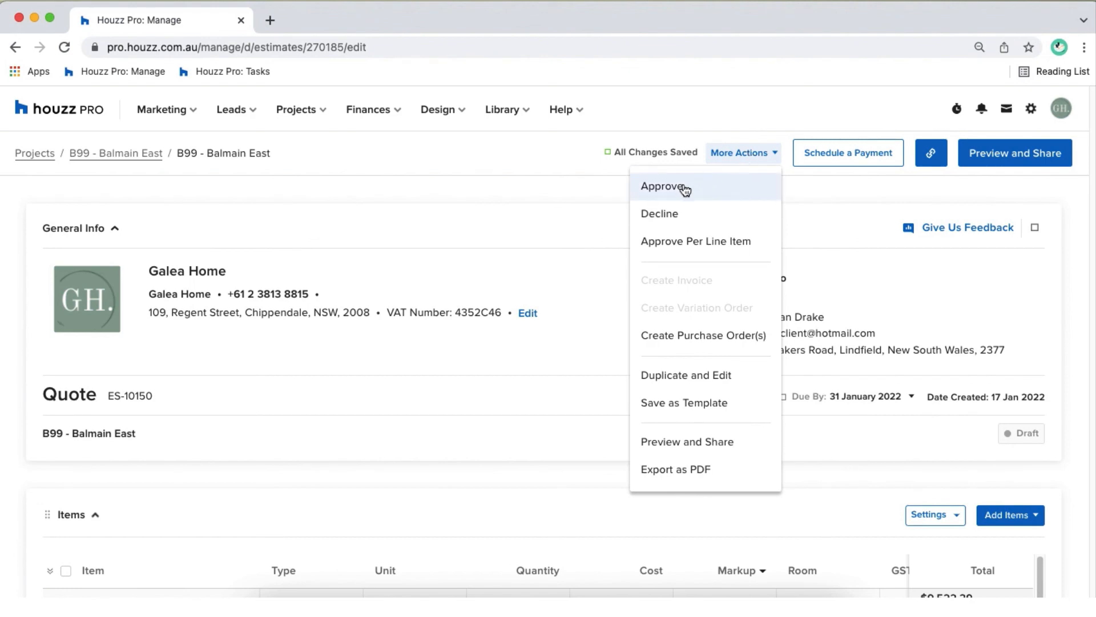
{"action": "left_click", "coordinate": [720, 254]}
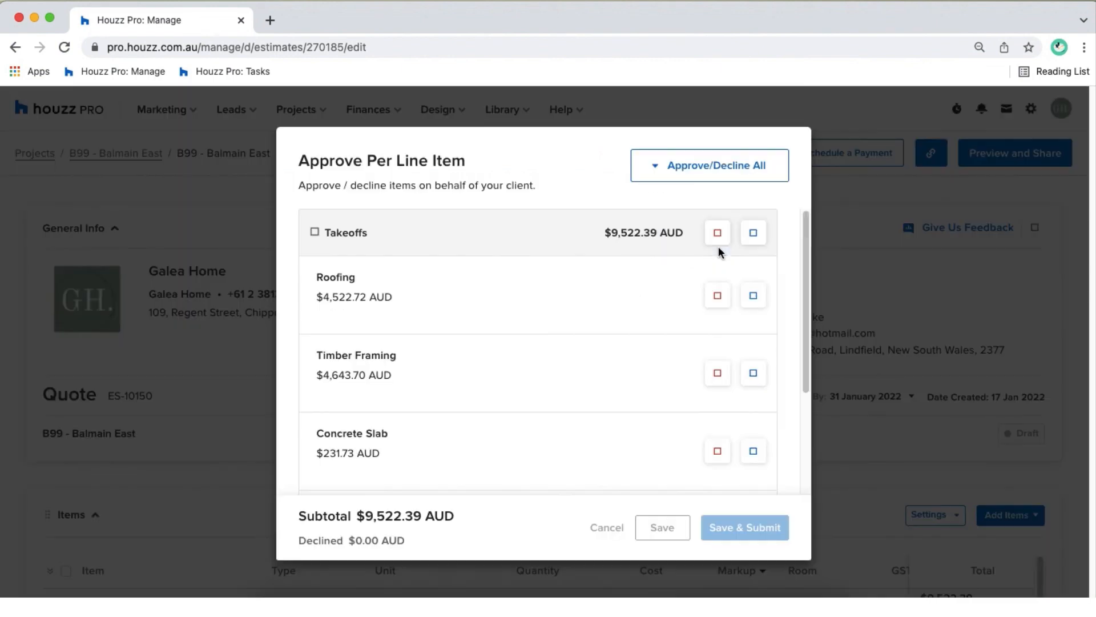
{"action": "scroll", "coordinate": [780, 267], "scroll_direction": "down", "scroll_amount": 1}
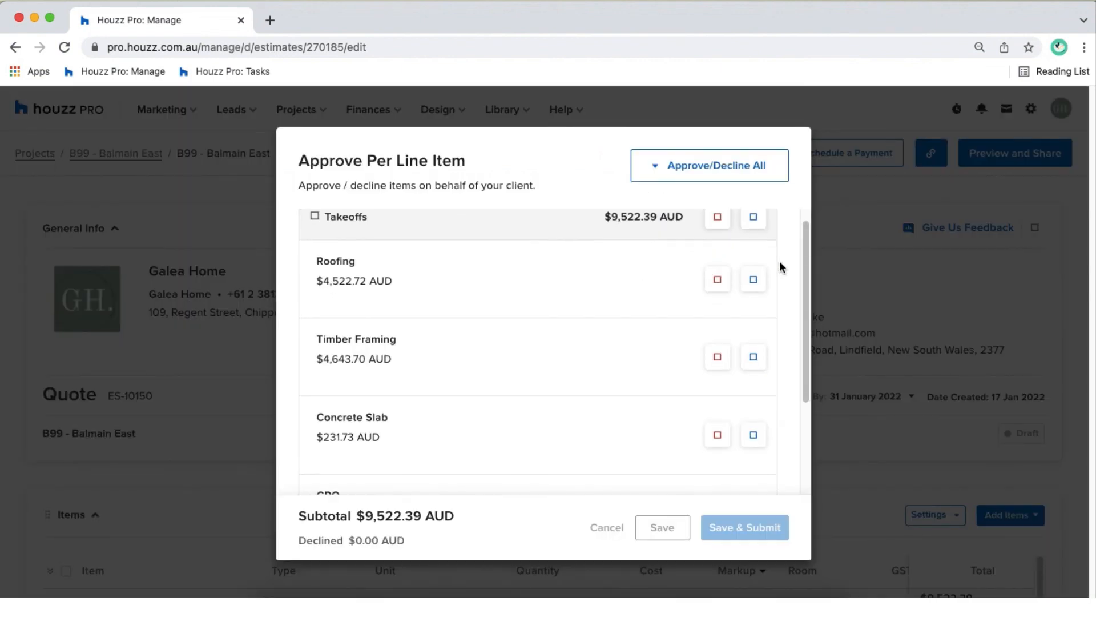
{"action": "left_click", "coordinate": [718, 263]}
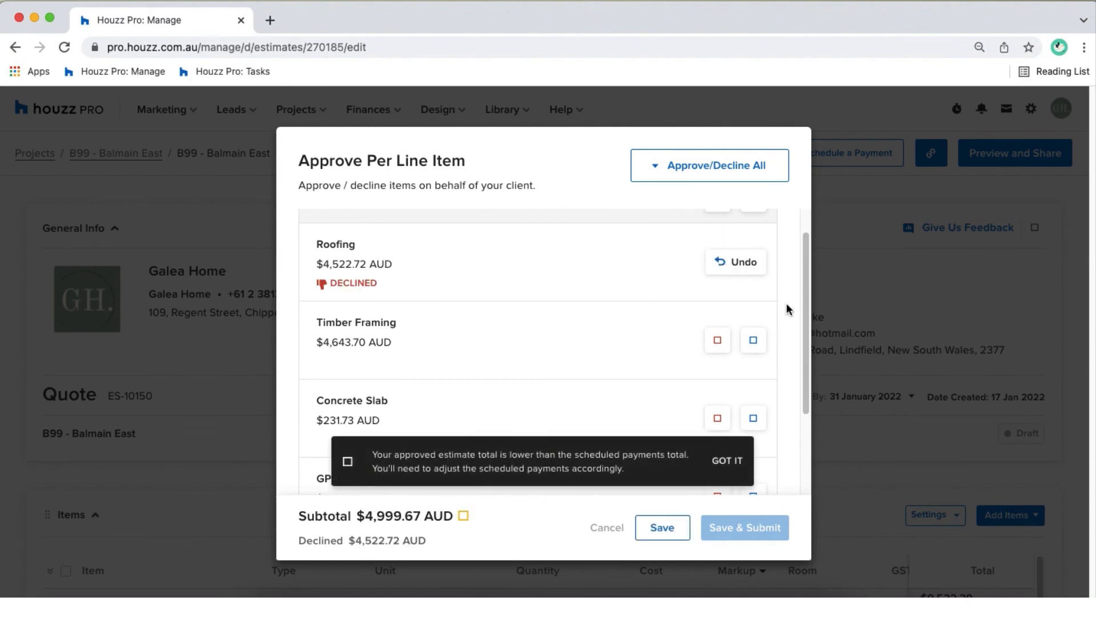
{"action": "left_click", "coordinate": [736, 262]}
{"action": "left_click", "coordinate": [753, 339]}
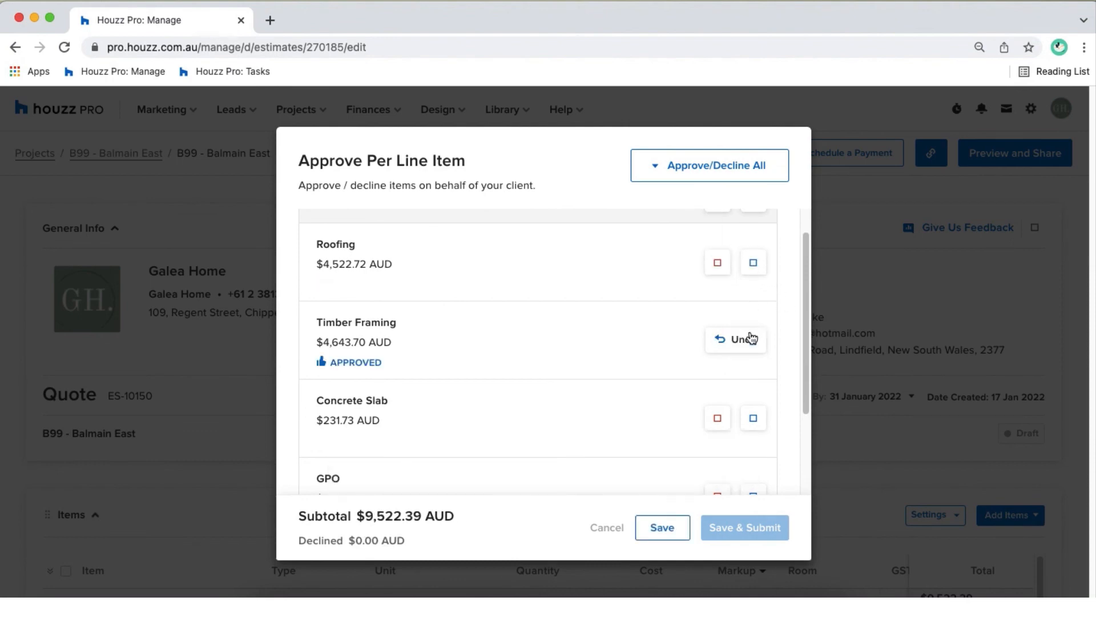
{"action": "scroll", "coordinate": [796, 327], "scroll_direction": "up", "scroll_amount": 1}
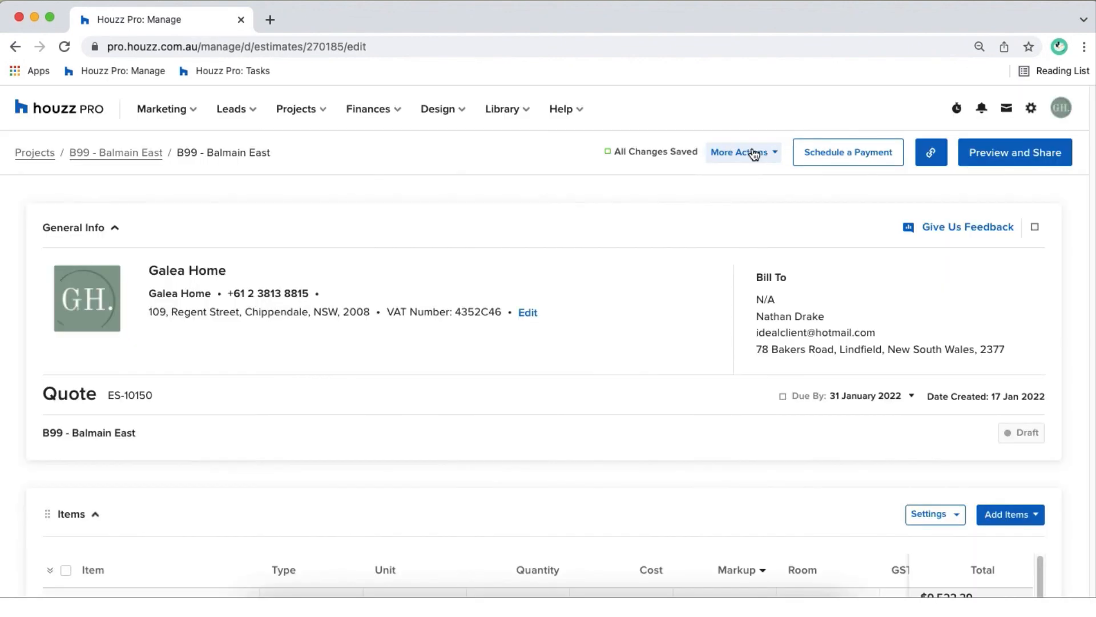
{"action": "left_click", "coordinate": [753, 156]}
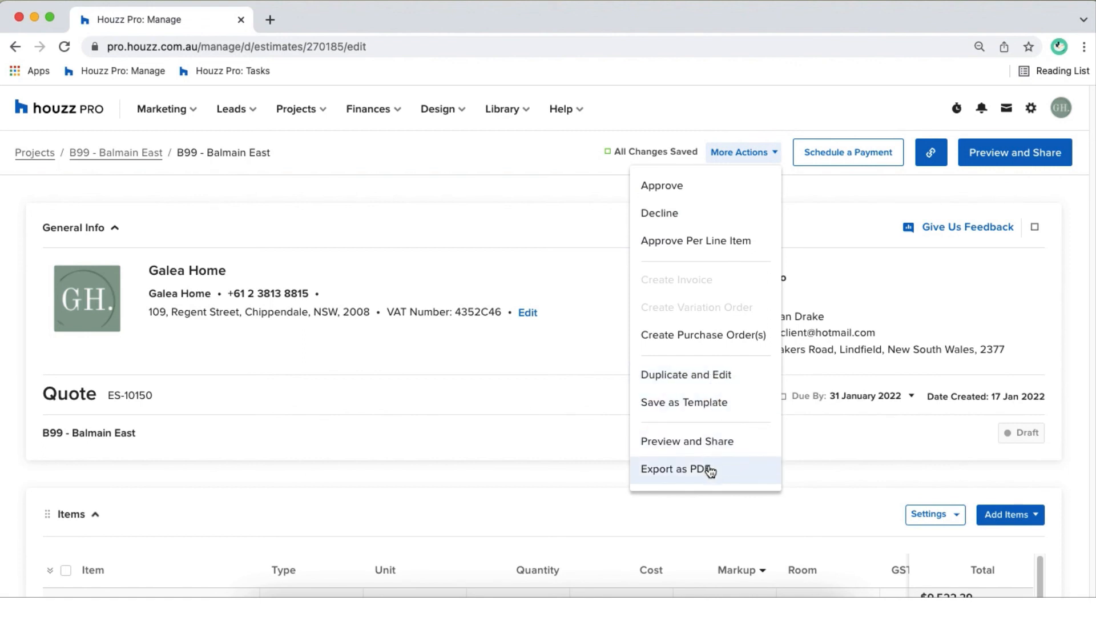
{"action": "left_click", "coordinate": [873, 457]}
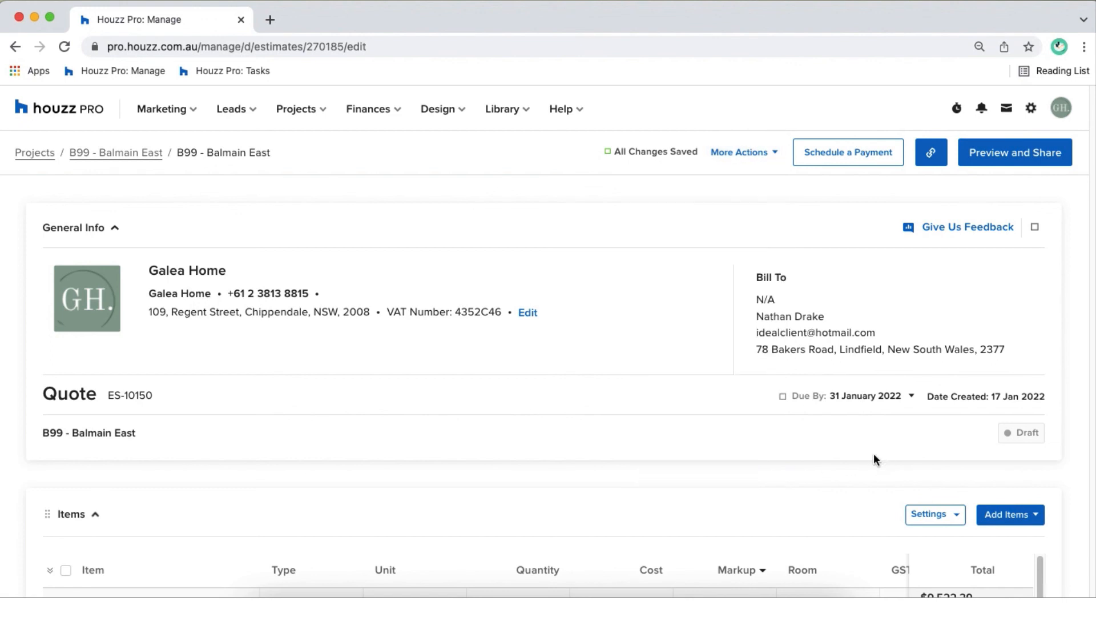
- Open the estimate's client preview and review its line items, total breakdown, scheduled payments and terms
{"action": "left_click", "coordinate": [1021, 163]}
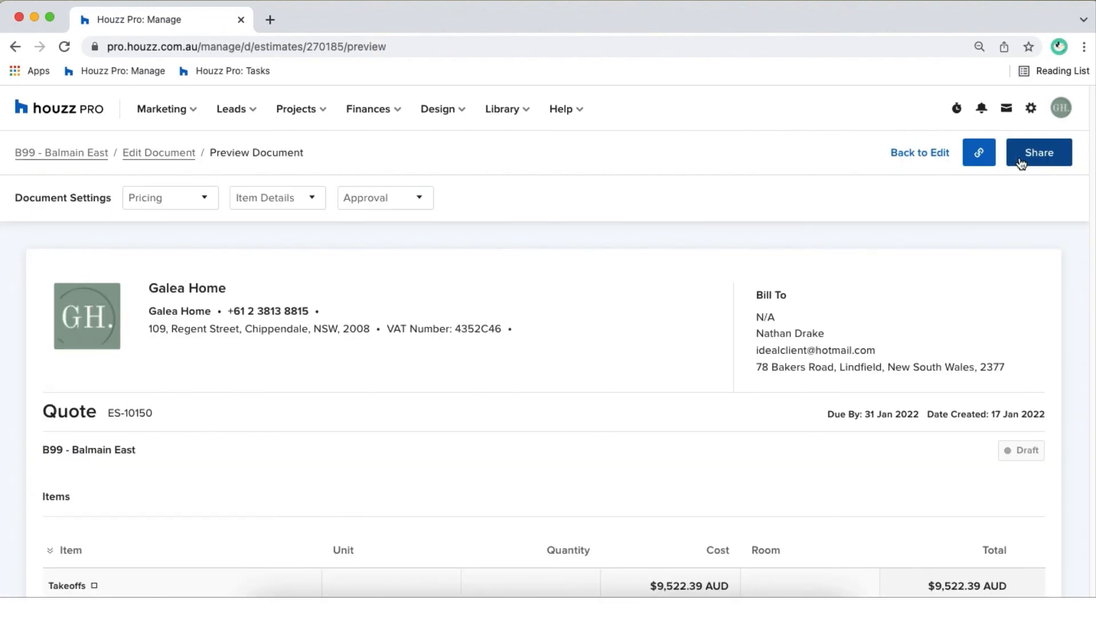
{"action": "scroll", "coordinate": [604, 292], "scroll_direction": "down", "scroll_amount": 7}
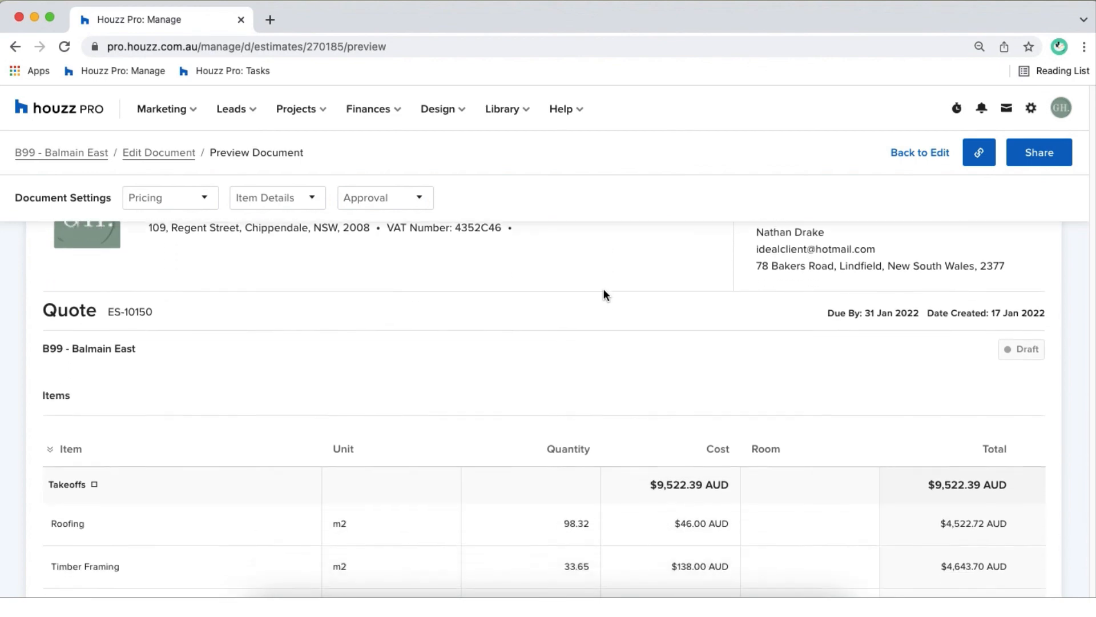
{"action": "scroll", "coordinate": [605, 294], "scroll_direction": "down", "scroll_amount": 4}
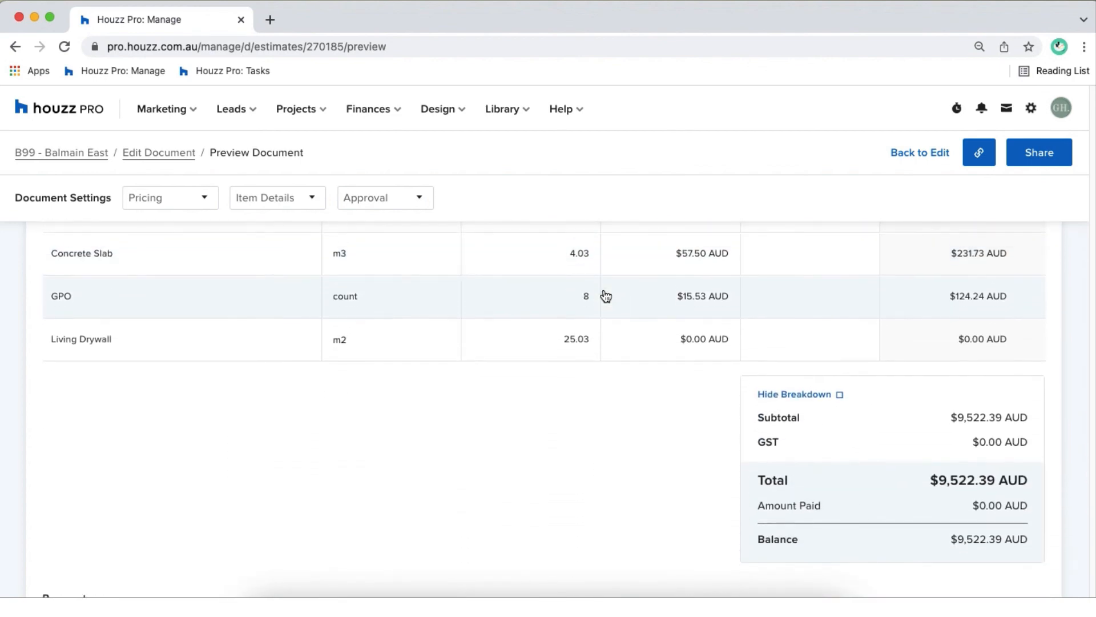
{"action": "scroll", "coordinate": [605, 294], "scroll_direction": "down", "scroll_amount": 8}
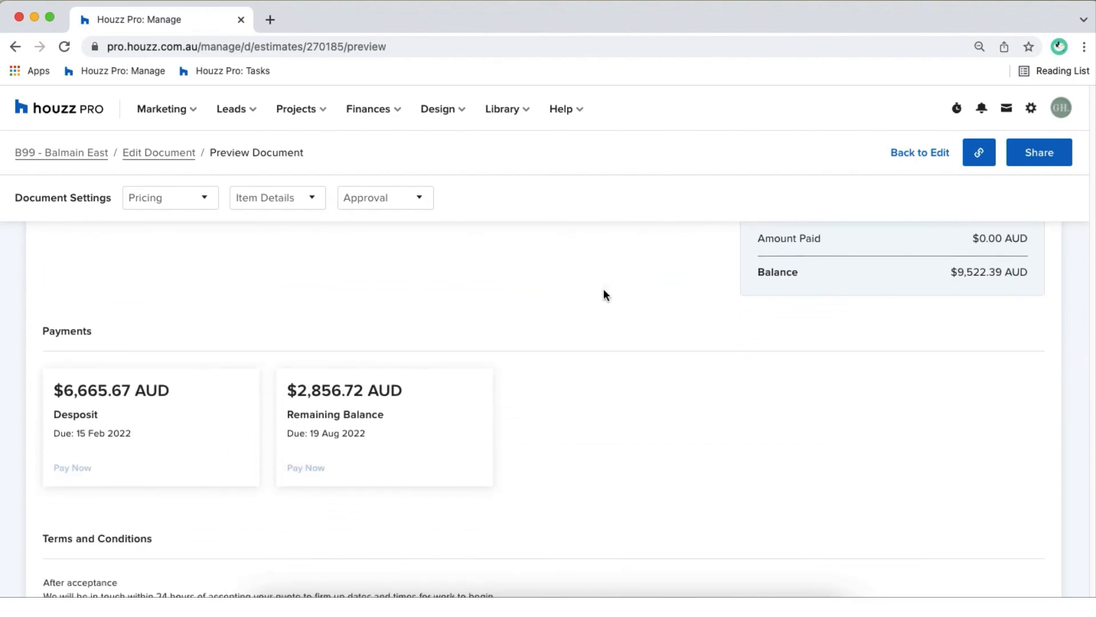
{"action": "scroll", "coordinate": [604, 289], "scroll_direction": "up", "scroll_amount": 19}
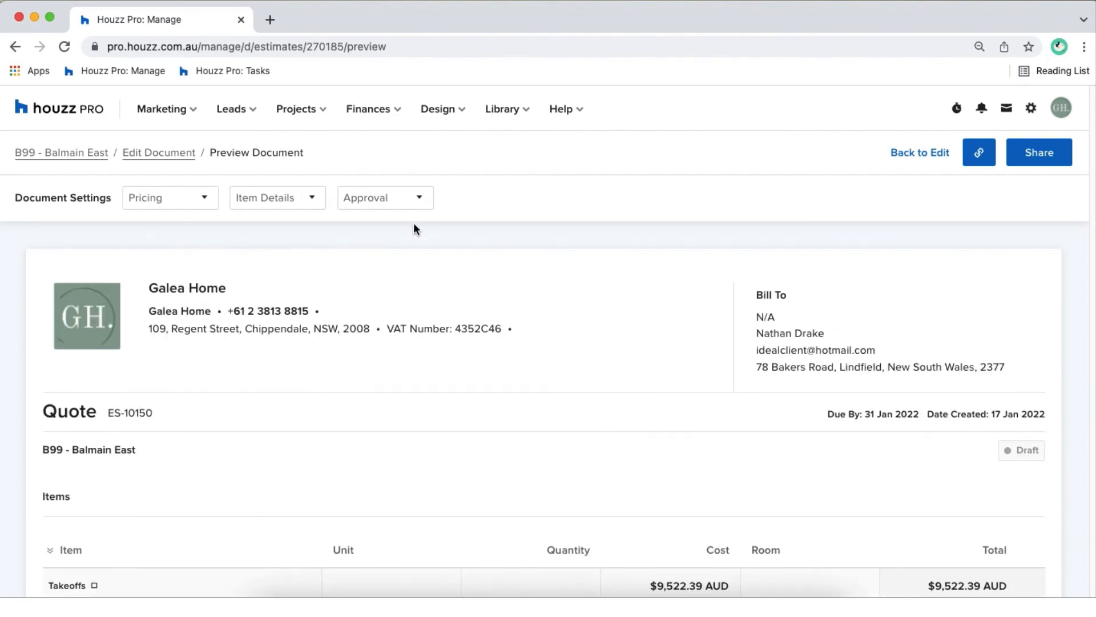
- Check the preview's pricing and item detail settings, and enable Approve per line item alongside the electronic signature
{"action": "left_click", "coordinate": [207, 200]}
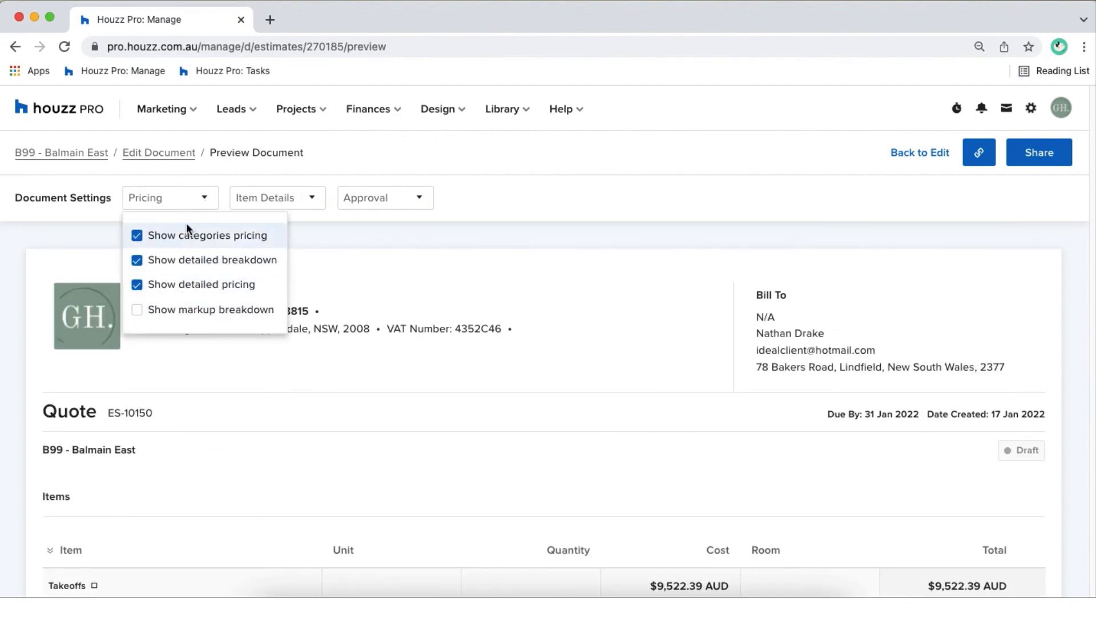
{"action": "left_click", "coordinate": [284, 198]}
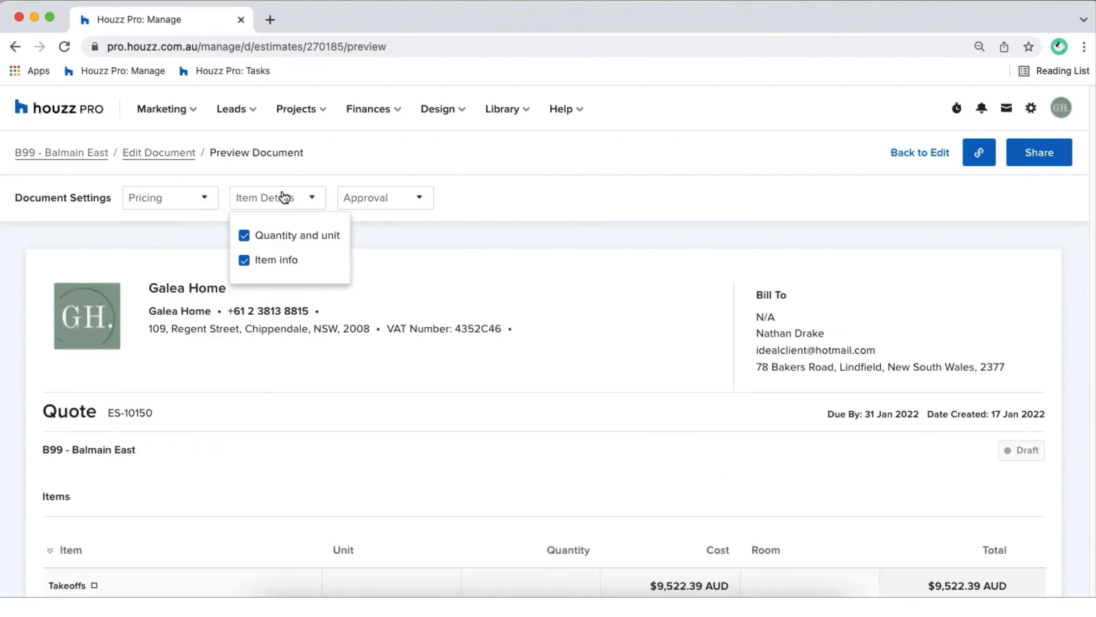
{"action": "left_click", "coordinate": [367, 201]}
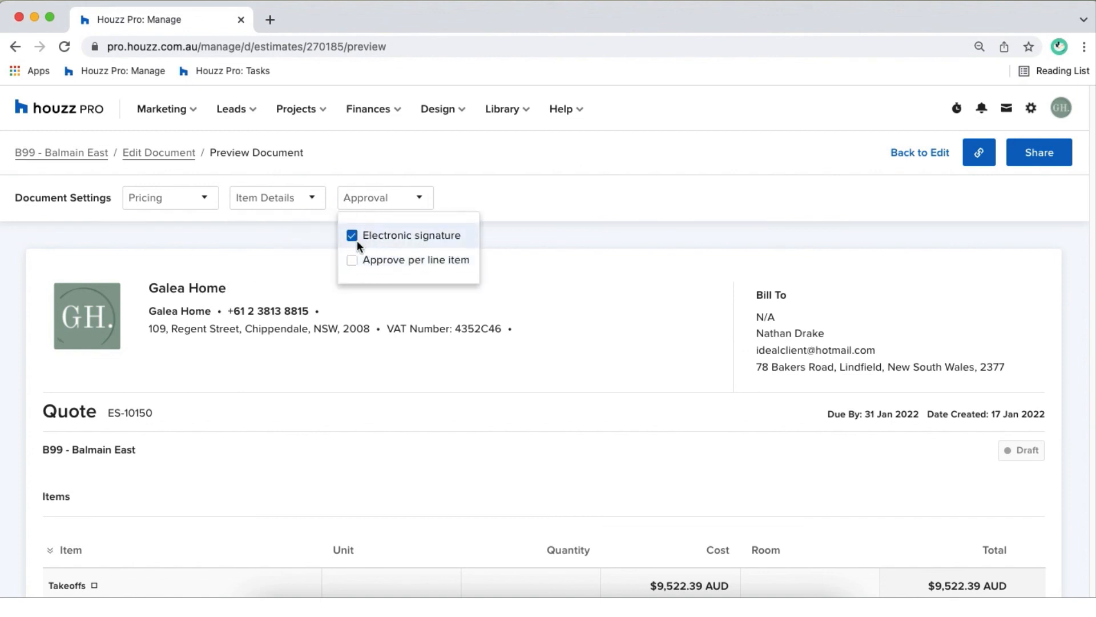
{"action": "left_click", "coordinate": [352, 261]}
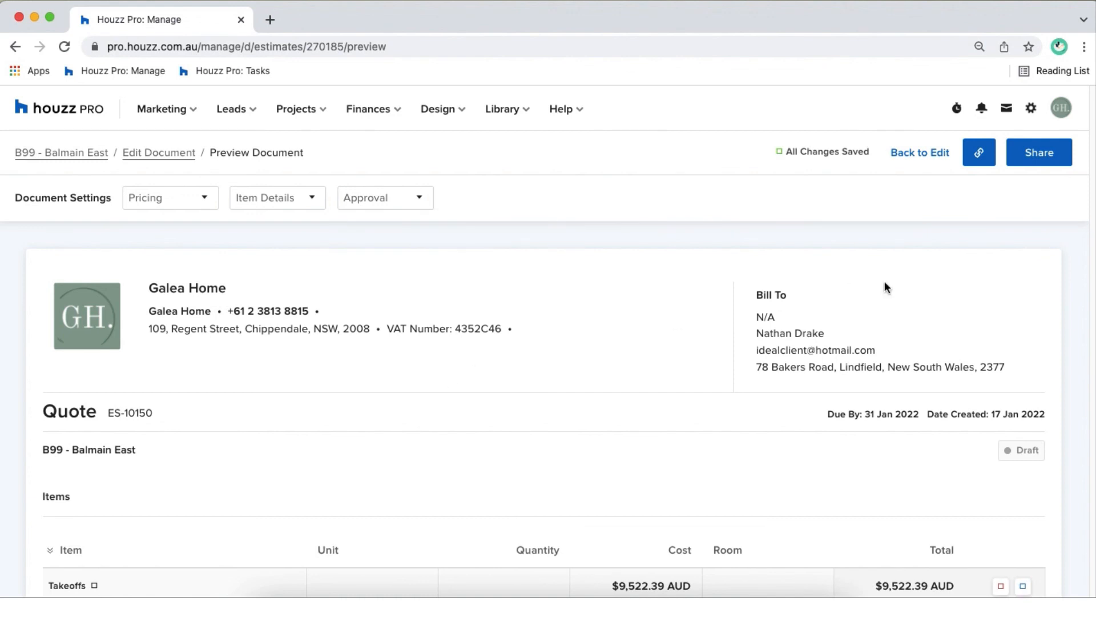
- Review the email message and shareable link options for sharing the estimate, and cancel without sending
{"action": "left_click", "coordinate": [1038, 157]}
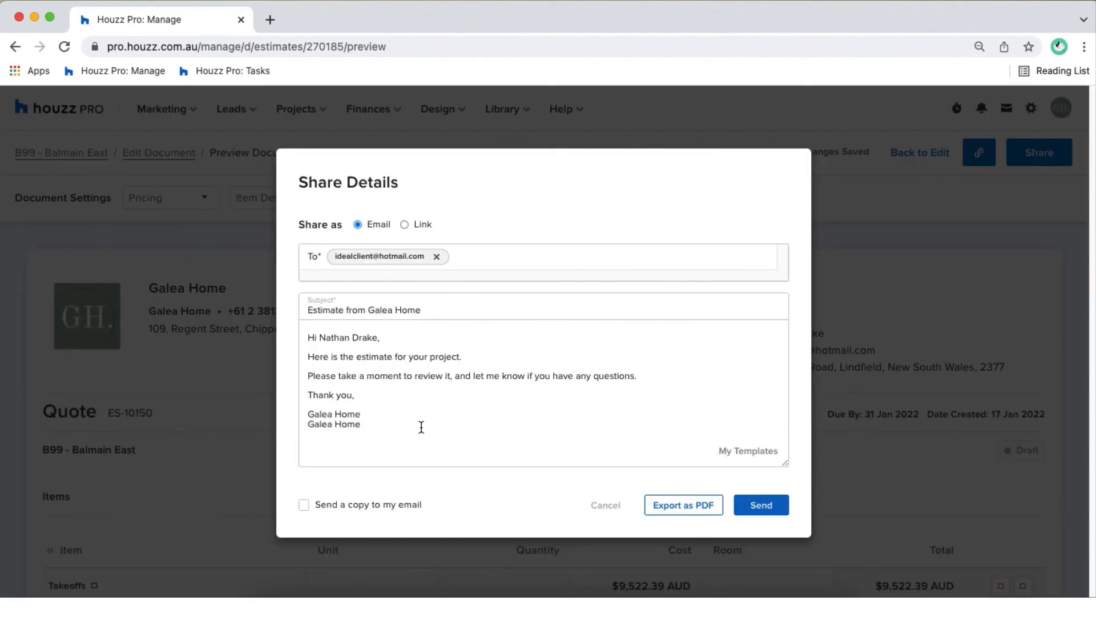
{"action": "left_click_drag", "start_coordinate": [422, 427], "coordinate": [318, 335]}
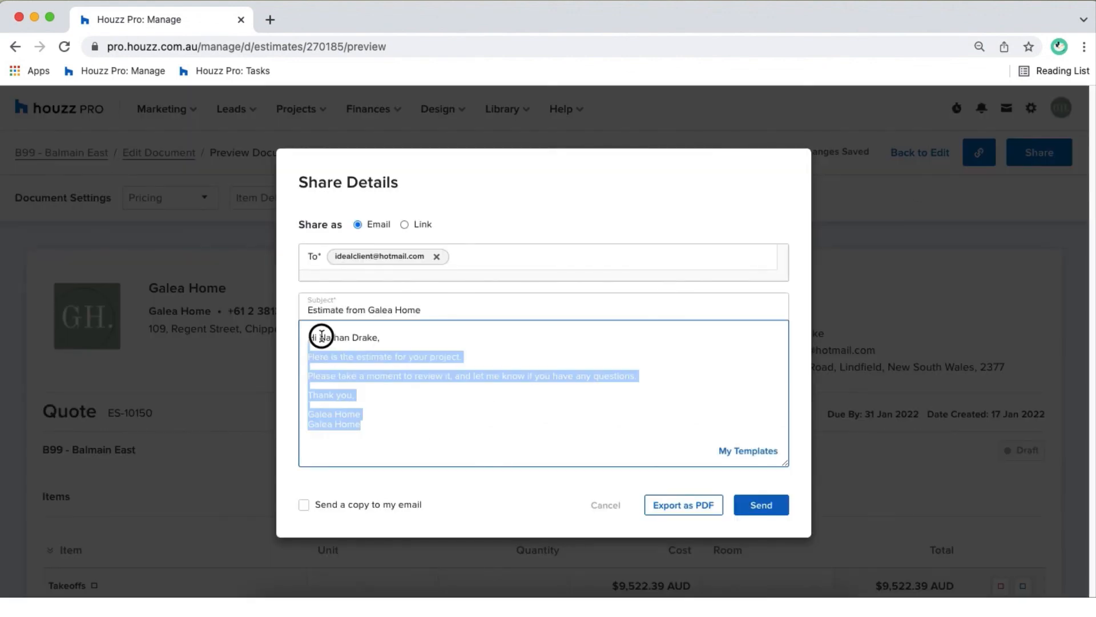
{"action": "left_click", "coordinate": [528, 225]}
{"action": "left_click", "coordinate": [405, 224]}
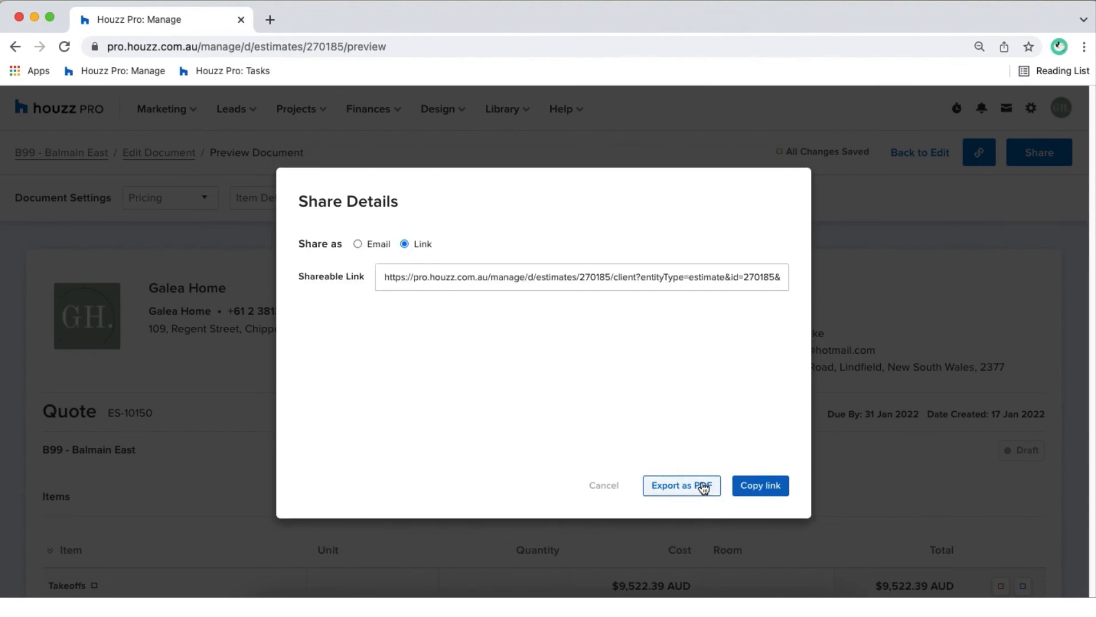
{"action": "left_click", "coordinate": [606, 486]}
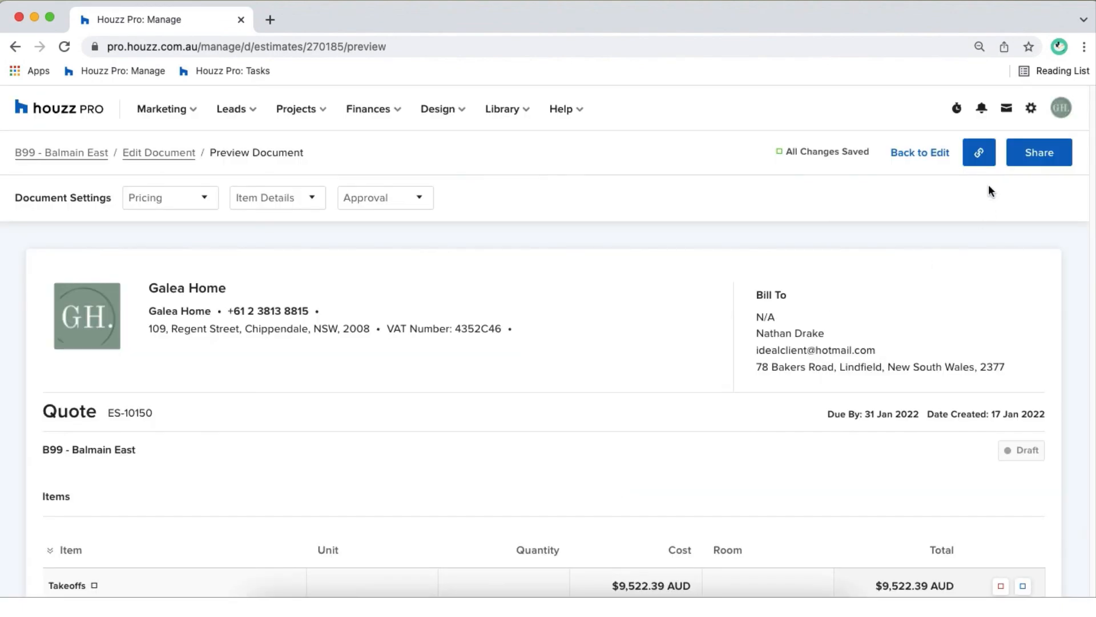
- Copy the estimate's shareable link directly from the preview and check the Takeoffs items' approve and decline controls
{"action": "left_click", "coordinate": [980, 153]}
{"action": "scroll", "coordinate": [790, 290], "scroll_direction": "down", "scroll_amount": 5}
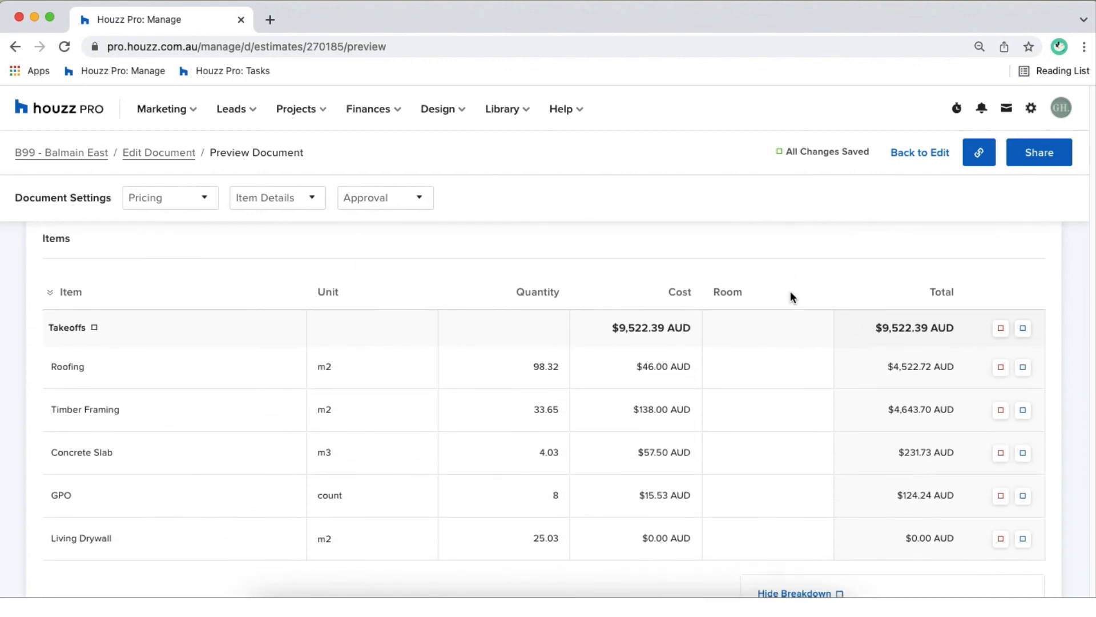